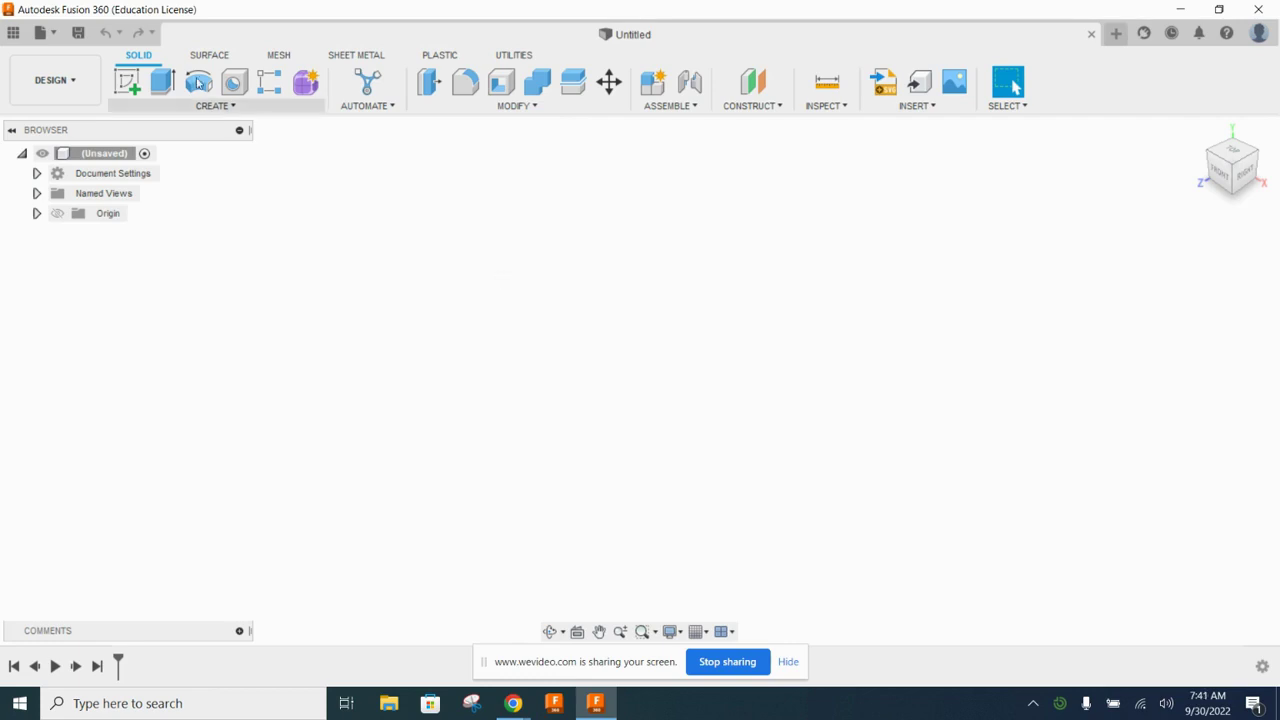
Sketch an ellipse on the front plane, centred on the origin, about 3.57 in wide and 1.84 in high.
left_click(128, 80)
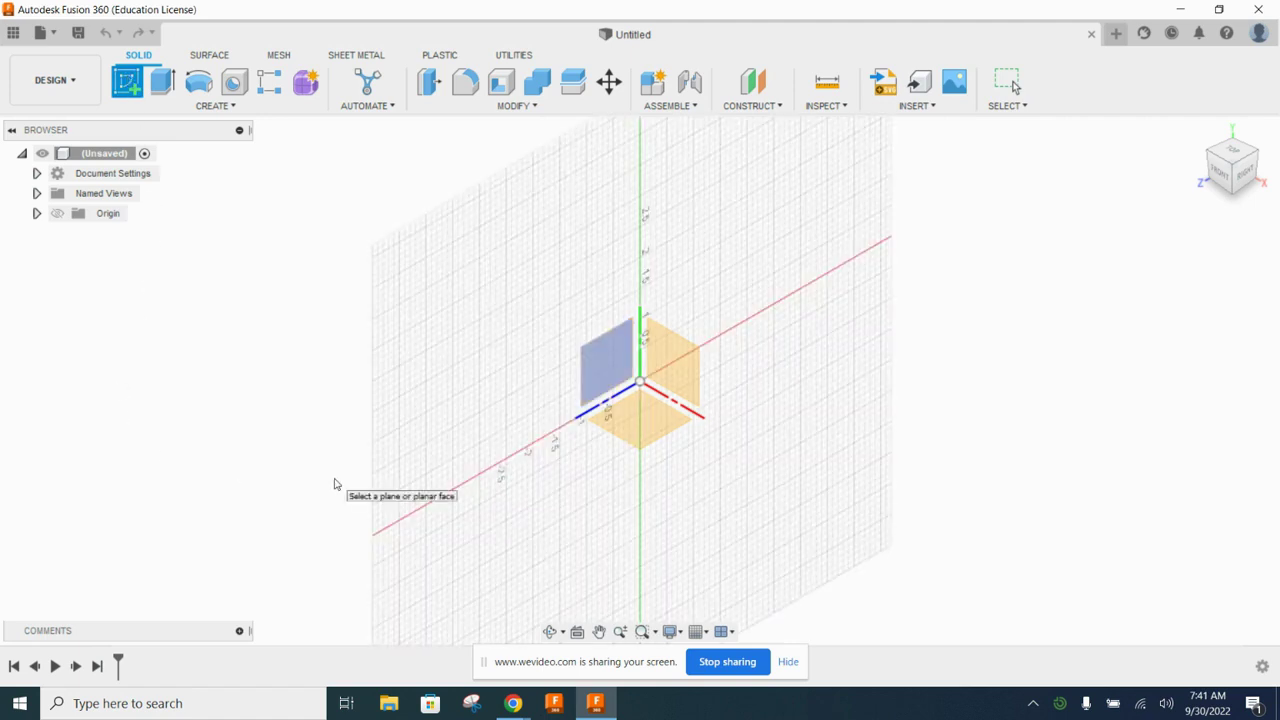
left_click(682, 370)
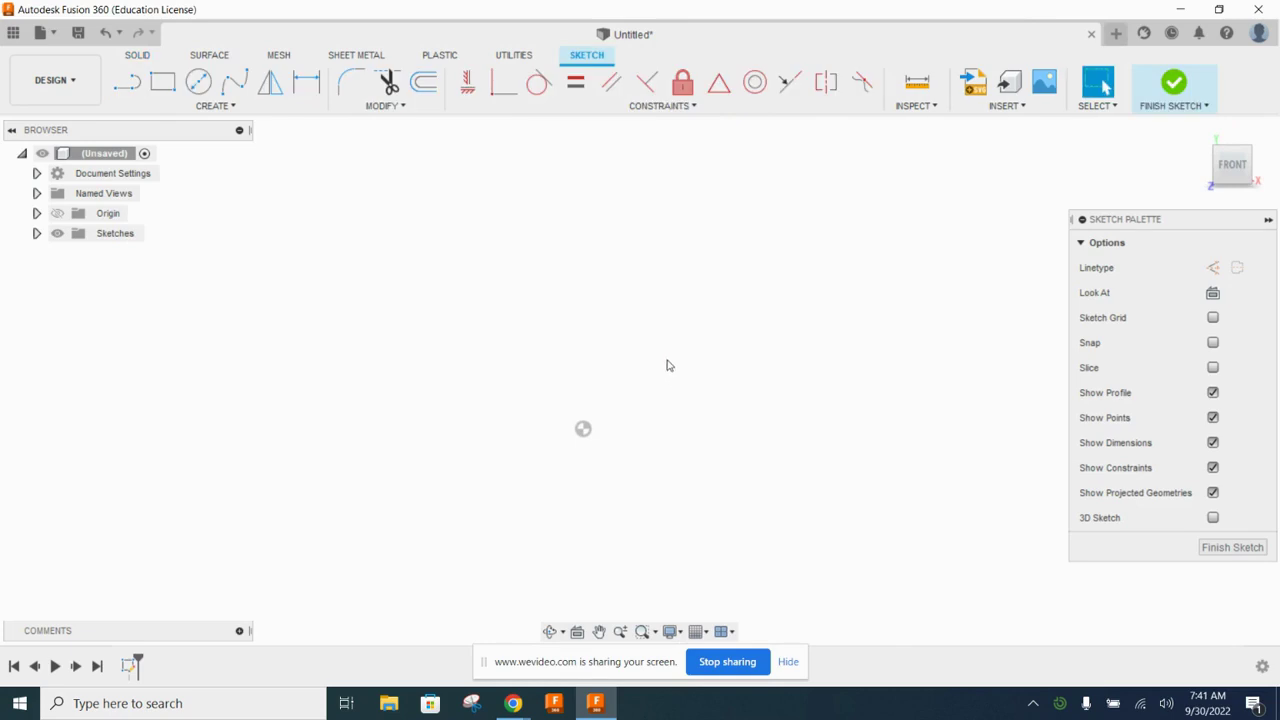
left_click(216, 106)
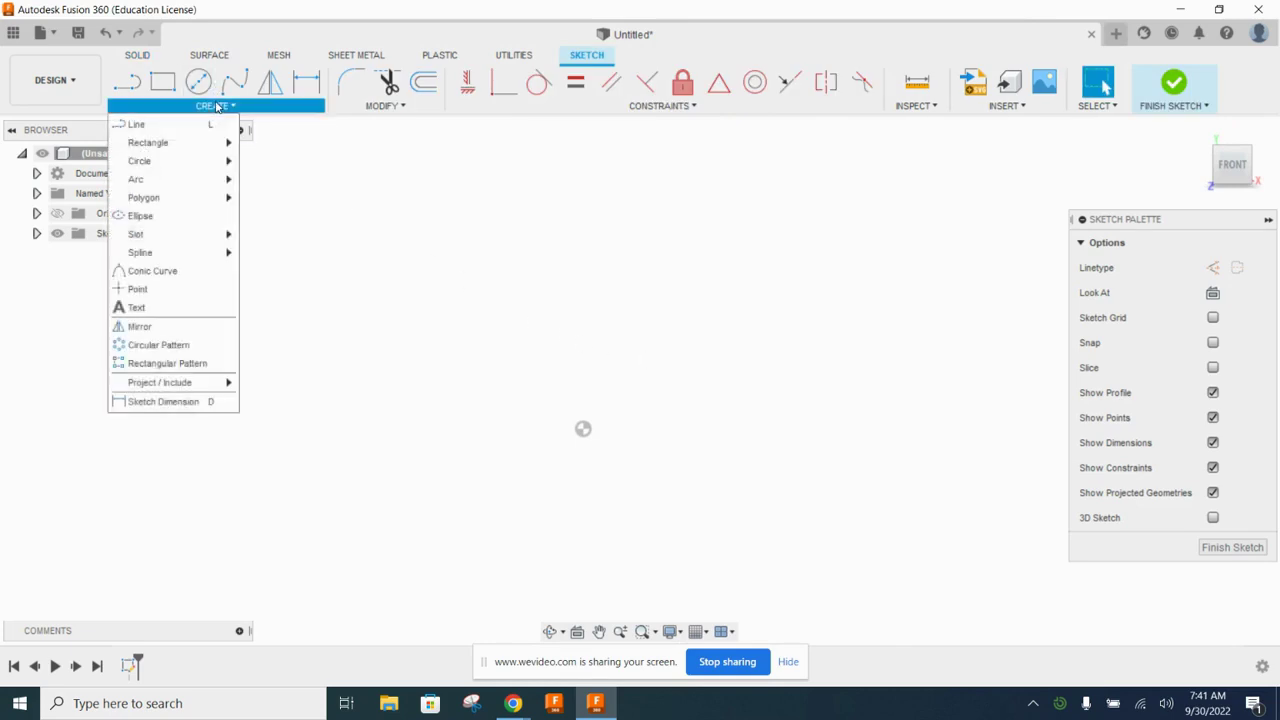
left_click(150, 216)
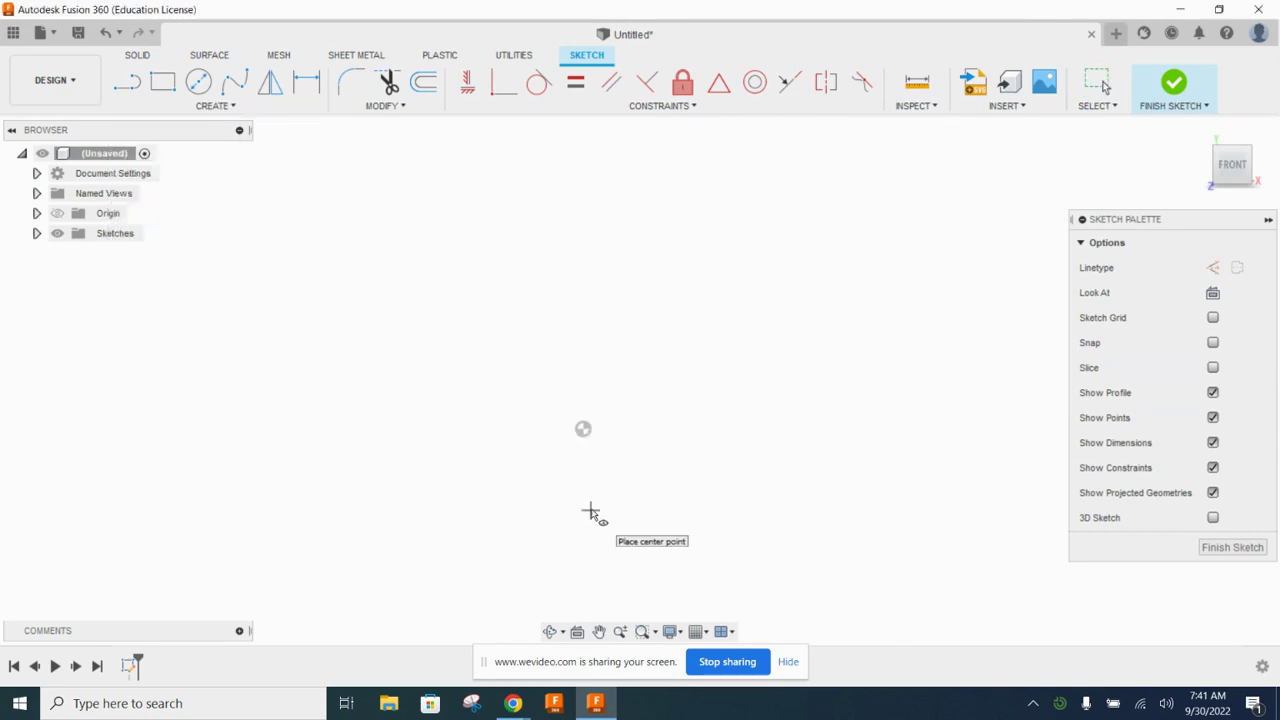
left_click(583, 429)
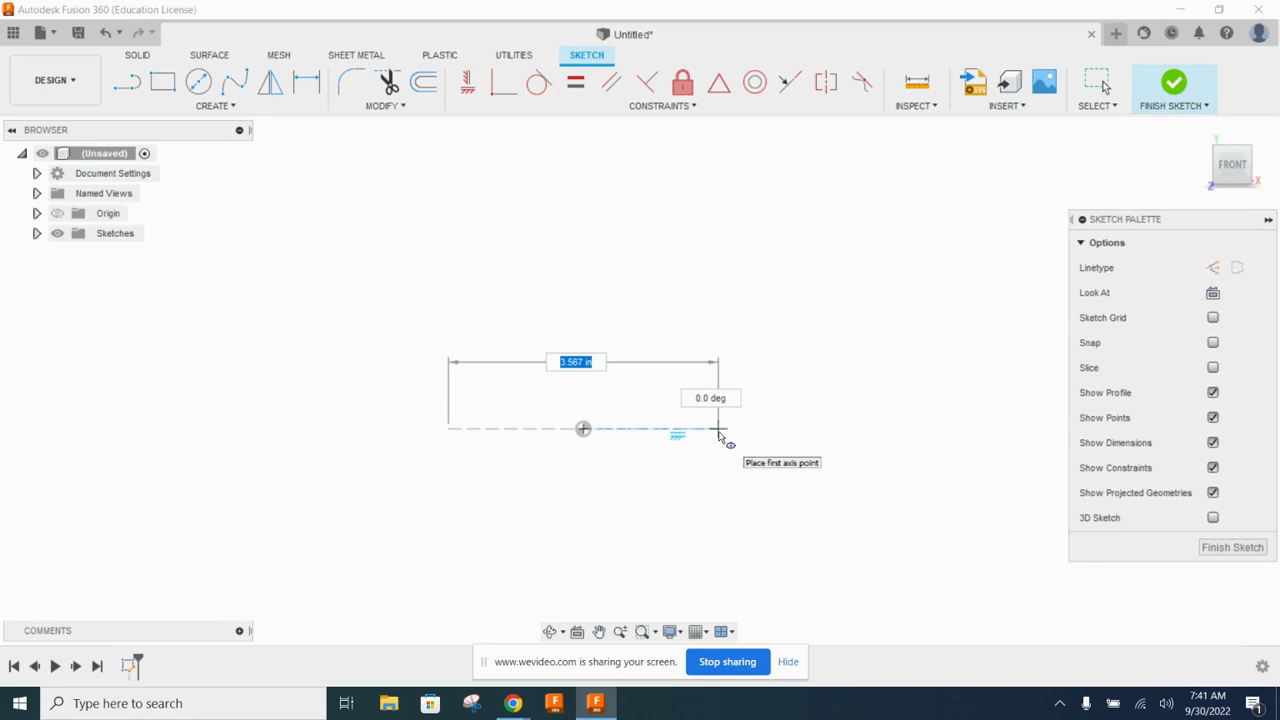
left_click(718, 429)
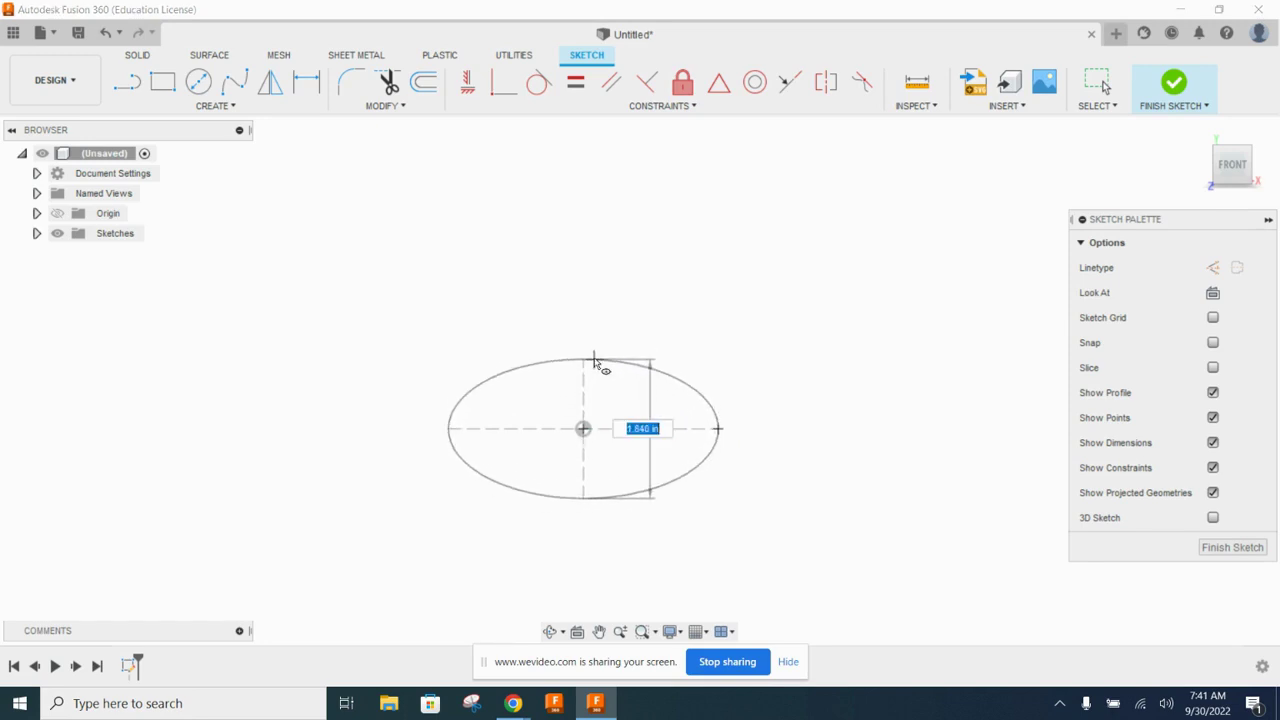
left_click(593, 361)
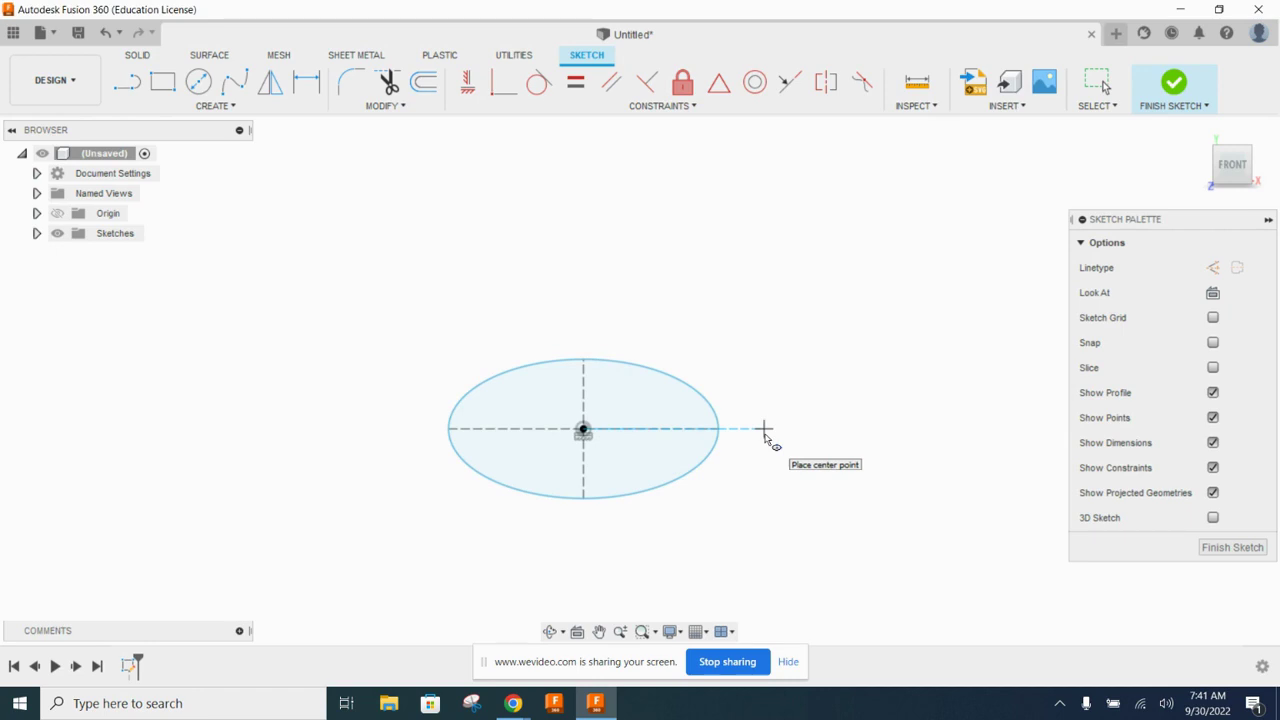
Dimension the ellipse's horizontal width between its two end points as 2.4 in.
left_click(306, 82)
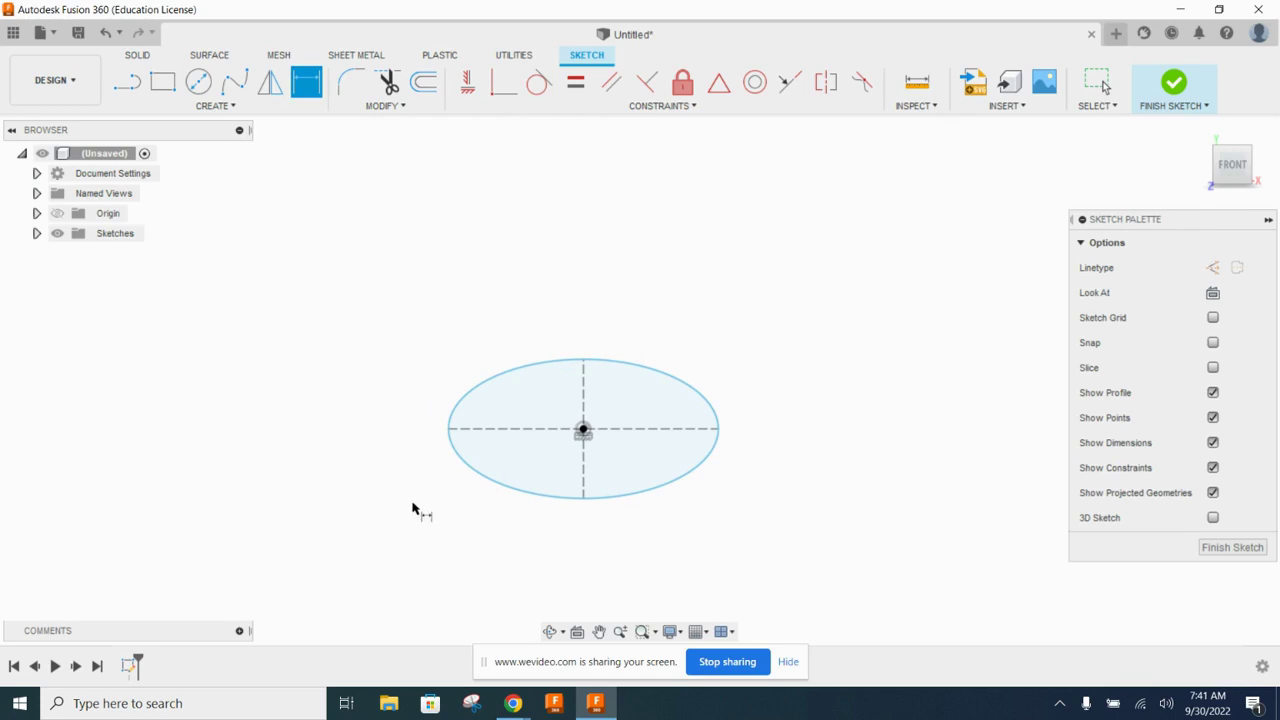
left_click(448, 429)
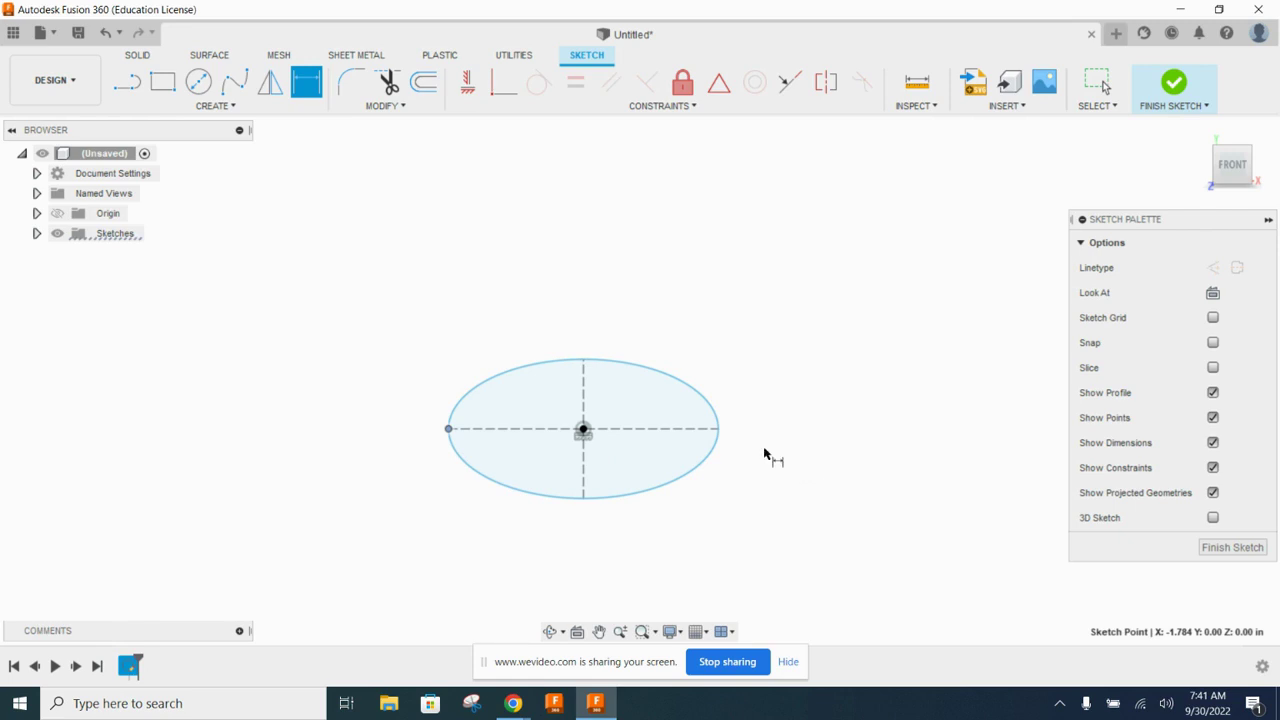
left_click(719, 429)
left_click(672, 300)
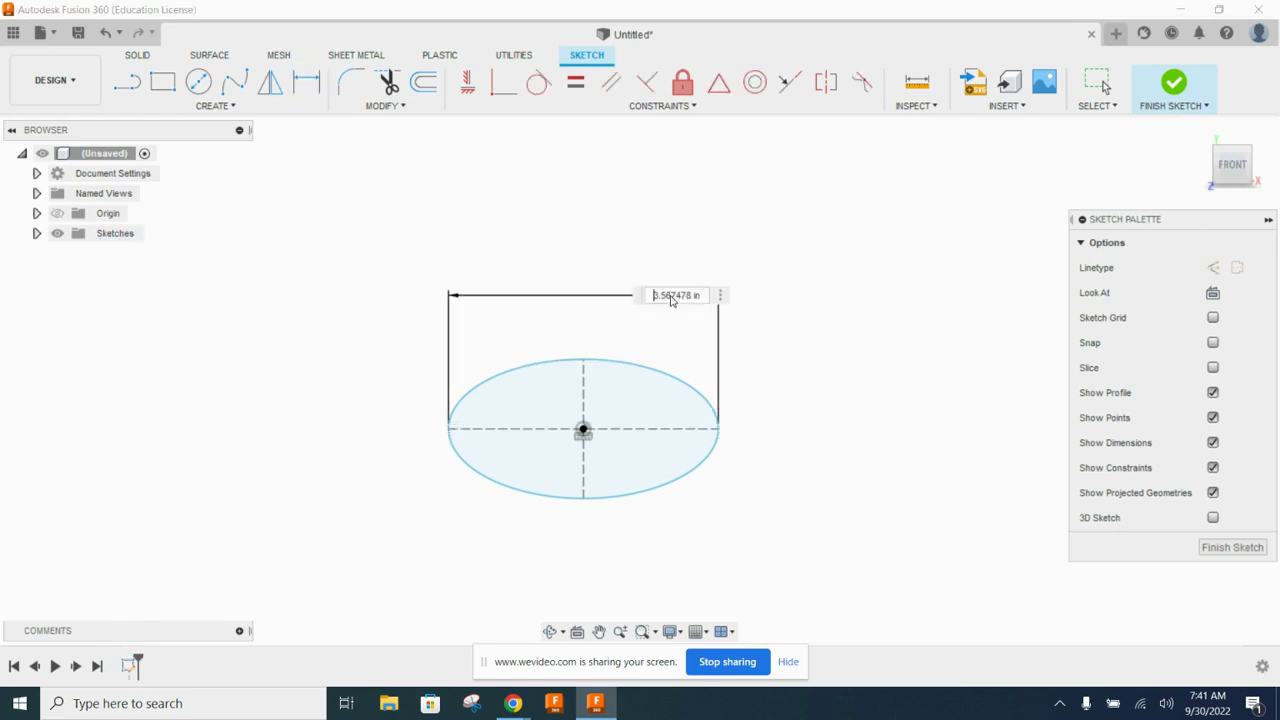
type("2.4")
key("Return")
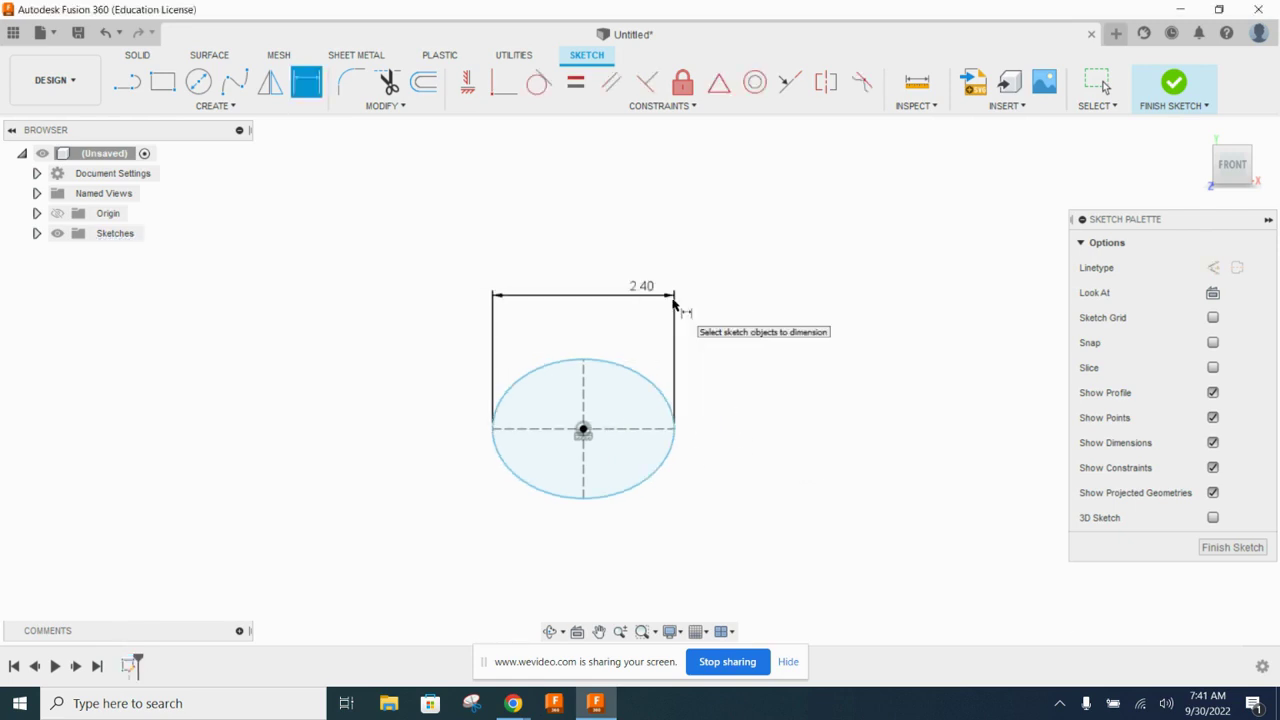
Dimension the ellipse's vertical height as 0.5 in and finish the sketch.
left_click(584, 361)
left_click(585, 498)
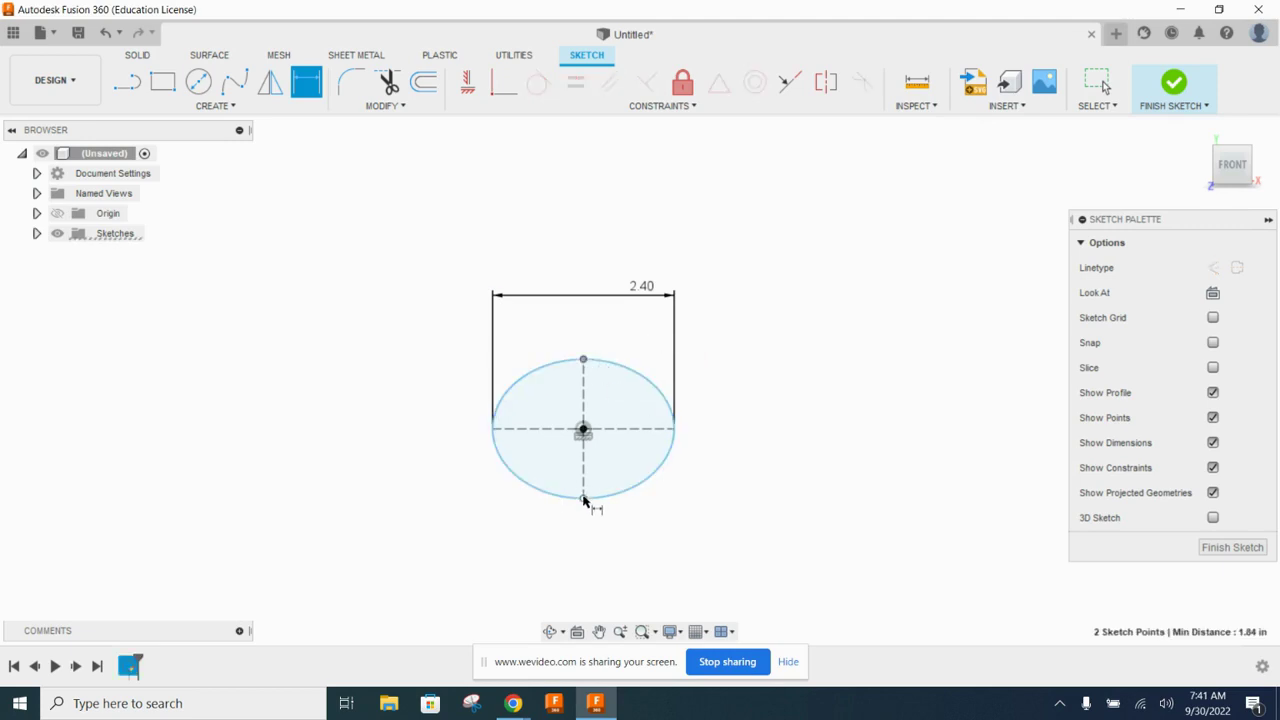
left_click(749, 429)
key("BackSpace")
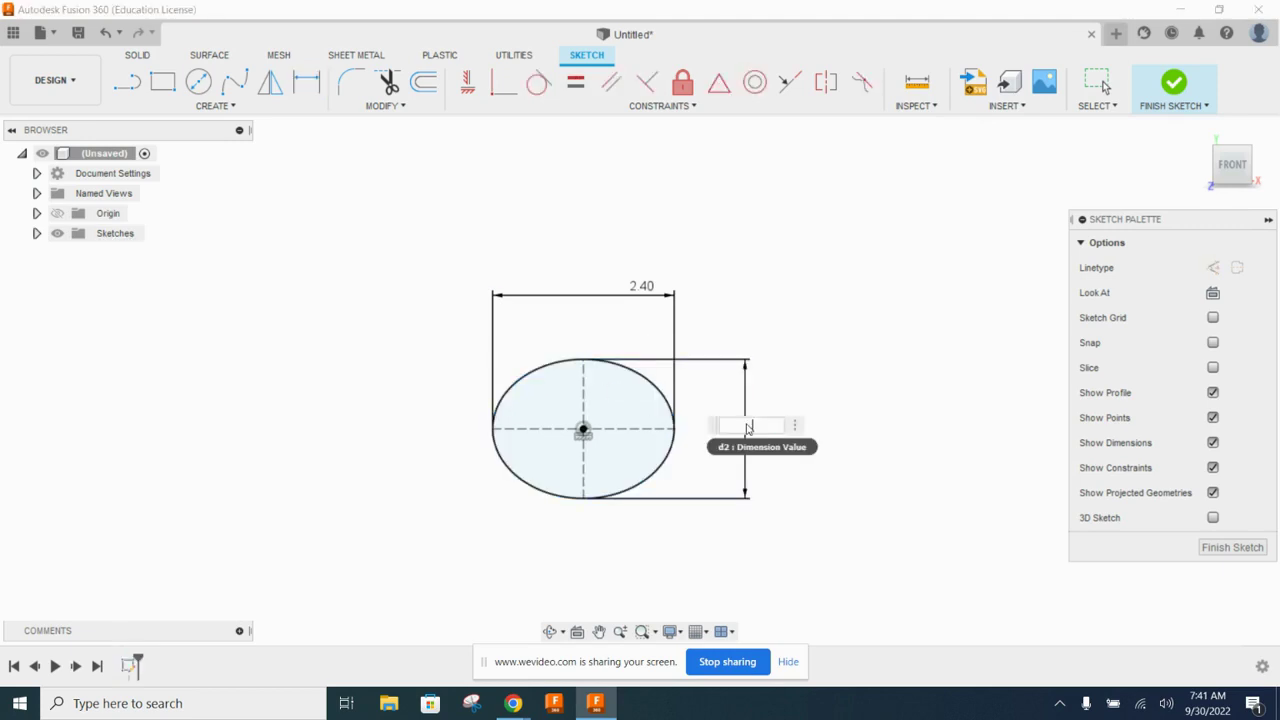
type("0.5")
key("Return")
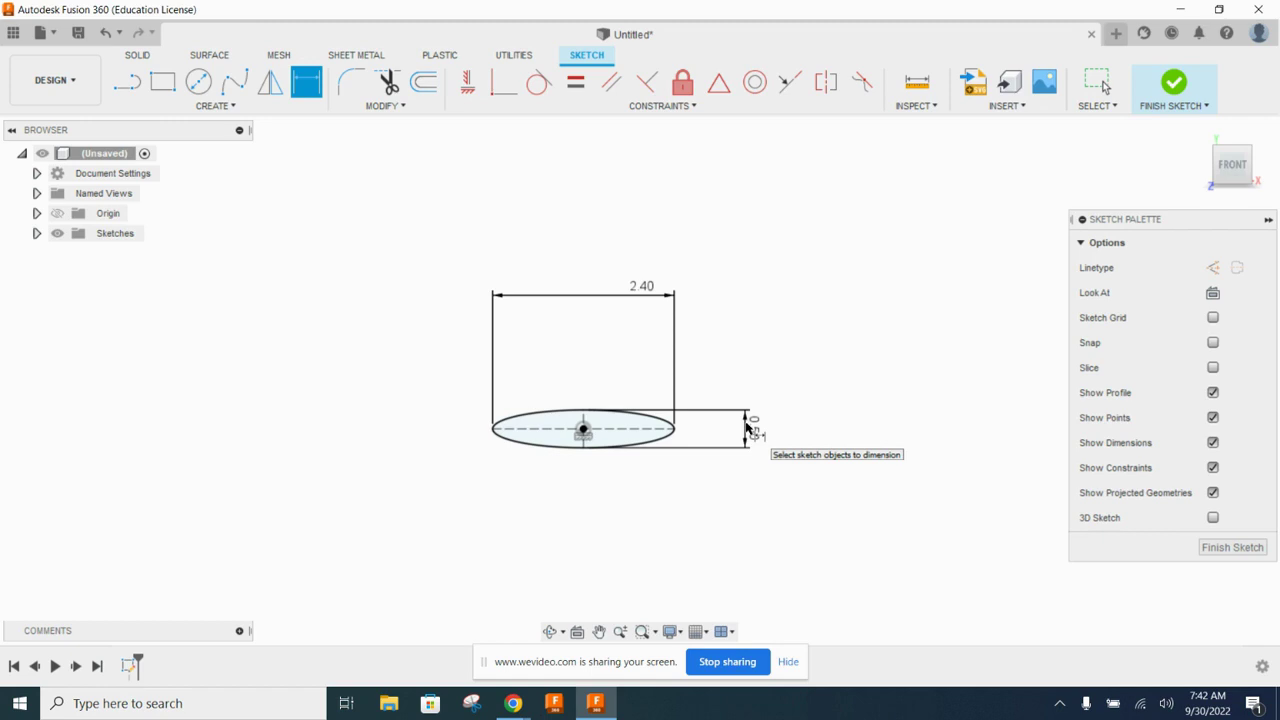
left_click(1176, 88)
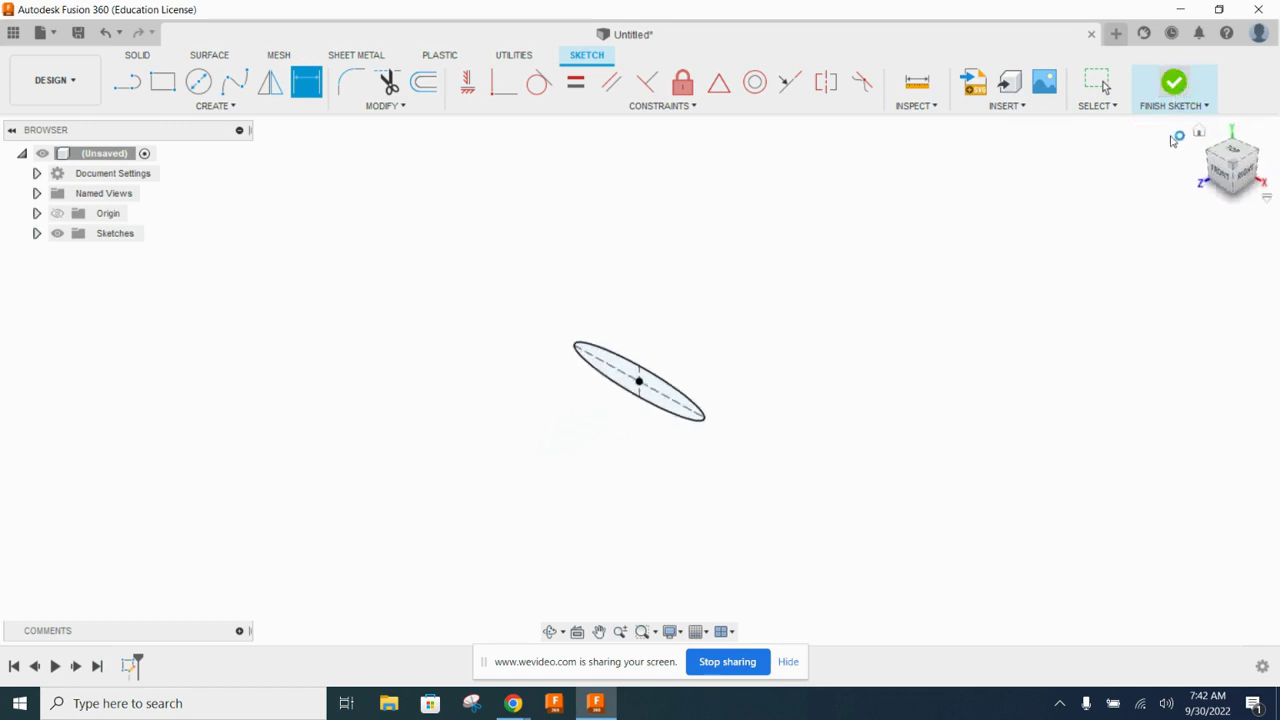
Extrude the ellipse profile symmetrically as a new body, with a whole-length distance of 8 in.
left_click(163, 82)
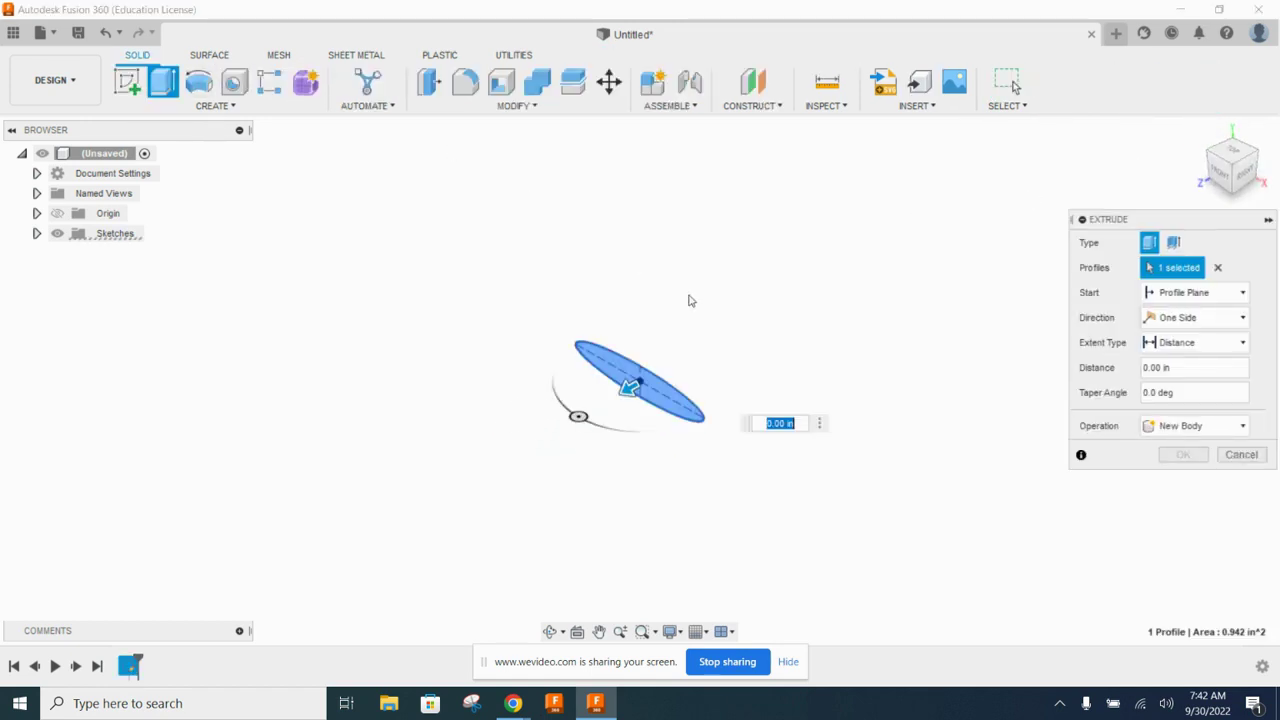
left_click(1160, 320)
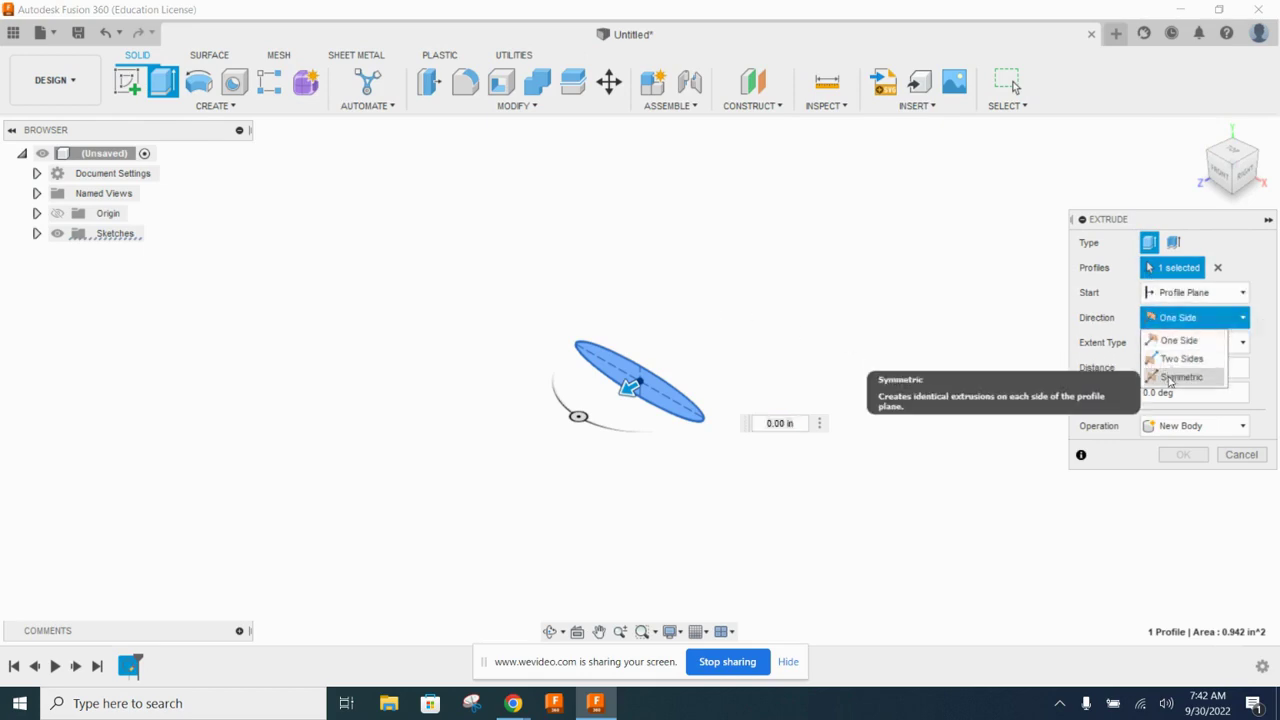
left_click(1170, 378)
left_click_drag(628, 388, 336, 555)
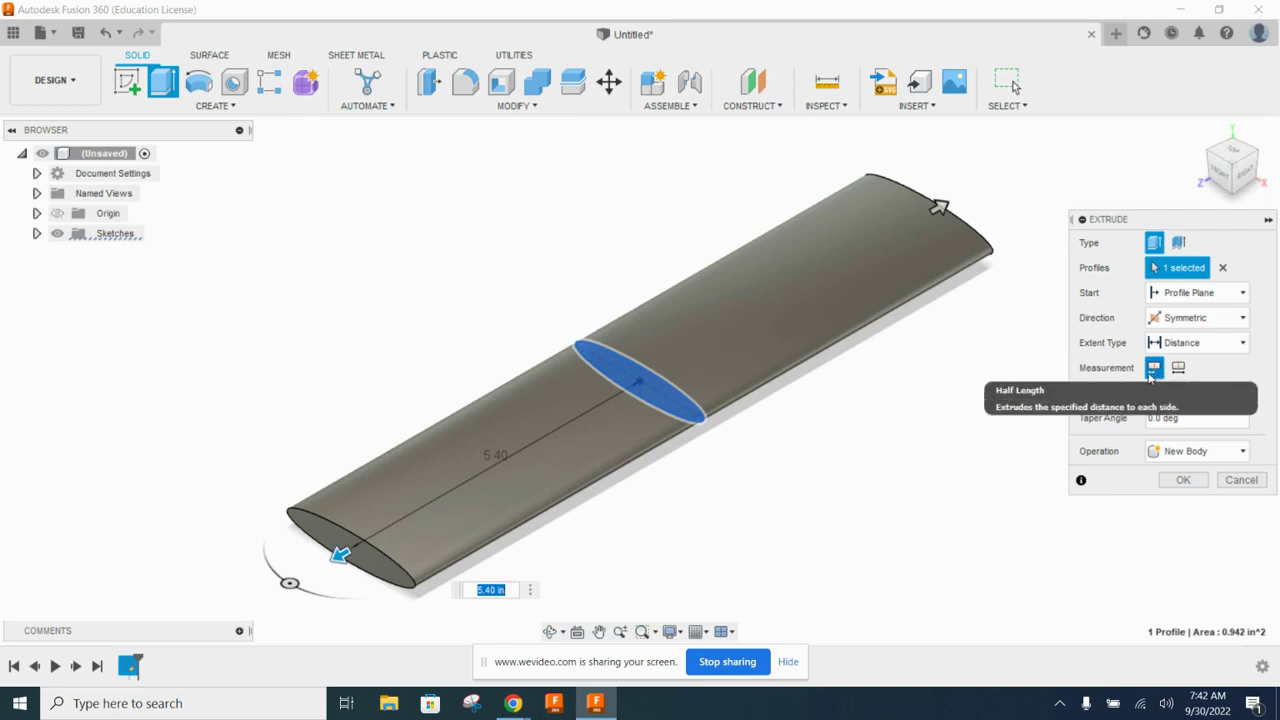
left_click(1182, 398)
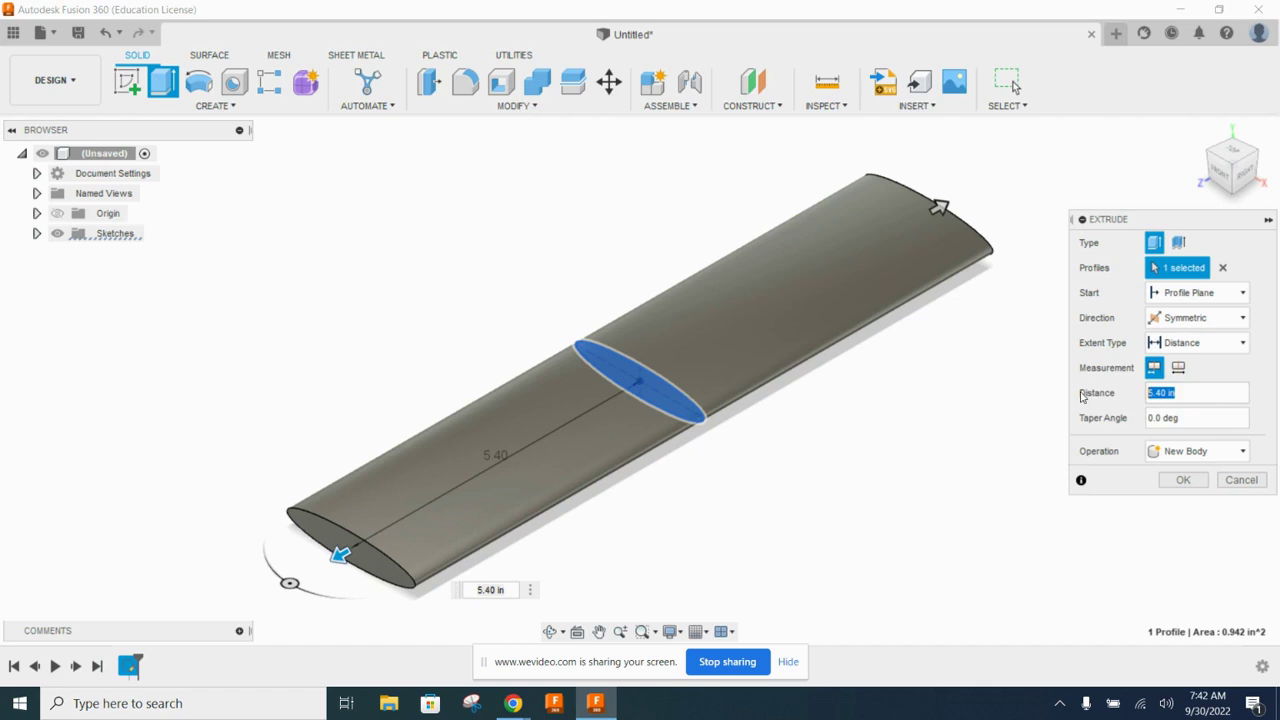
type("8")
scroll(680, 390, "down", 3)
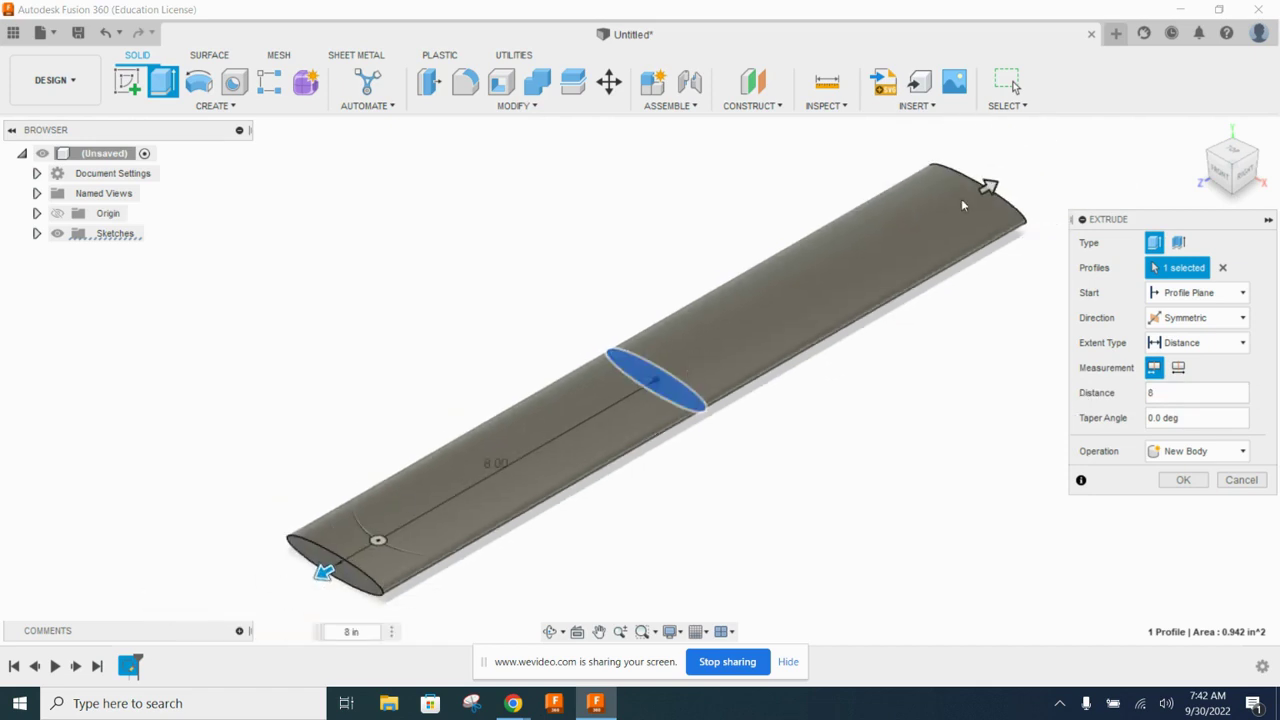
left_click(1180, 368)
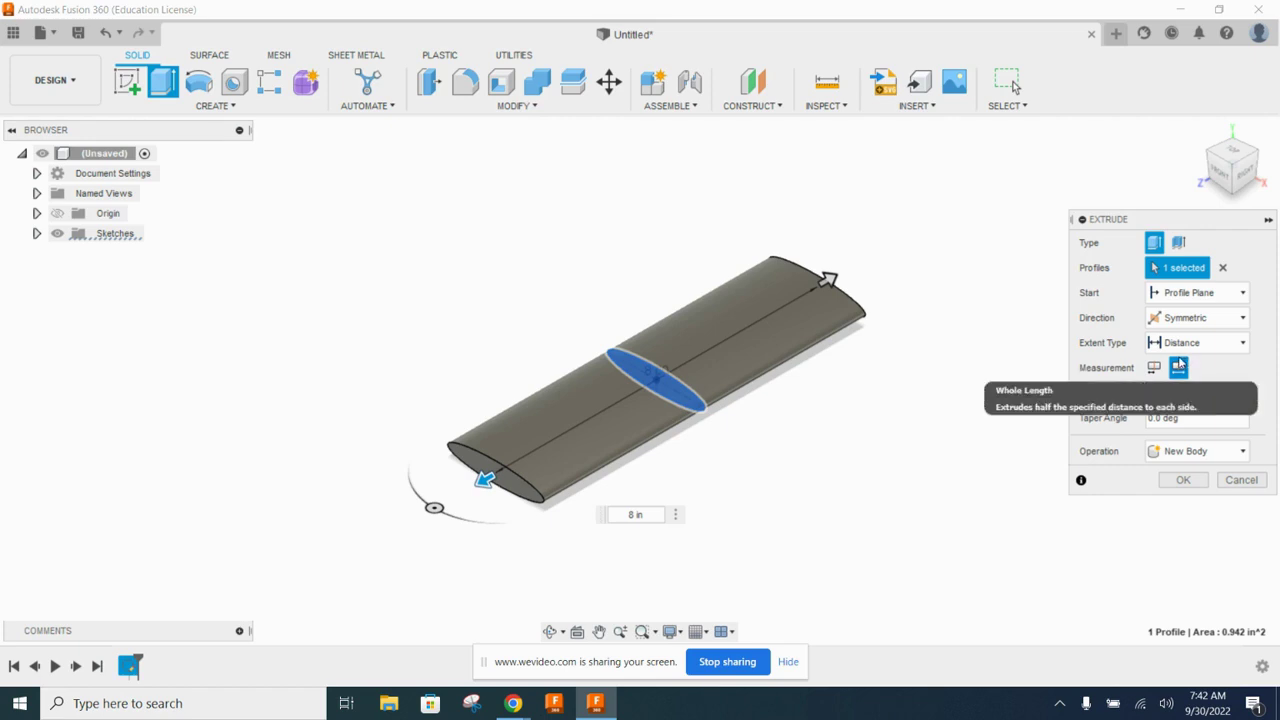
left_click(1180, 482)
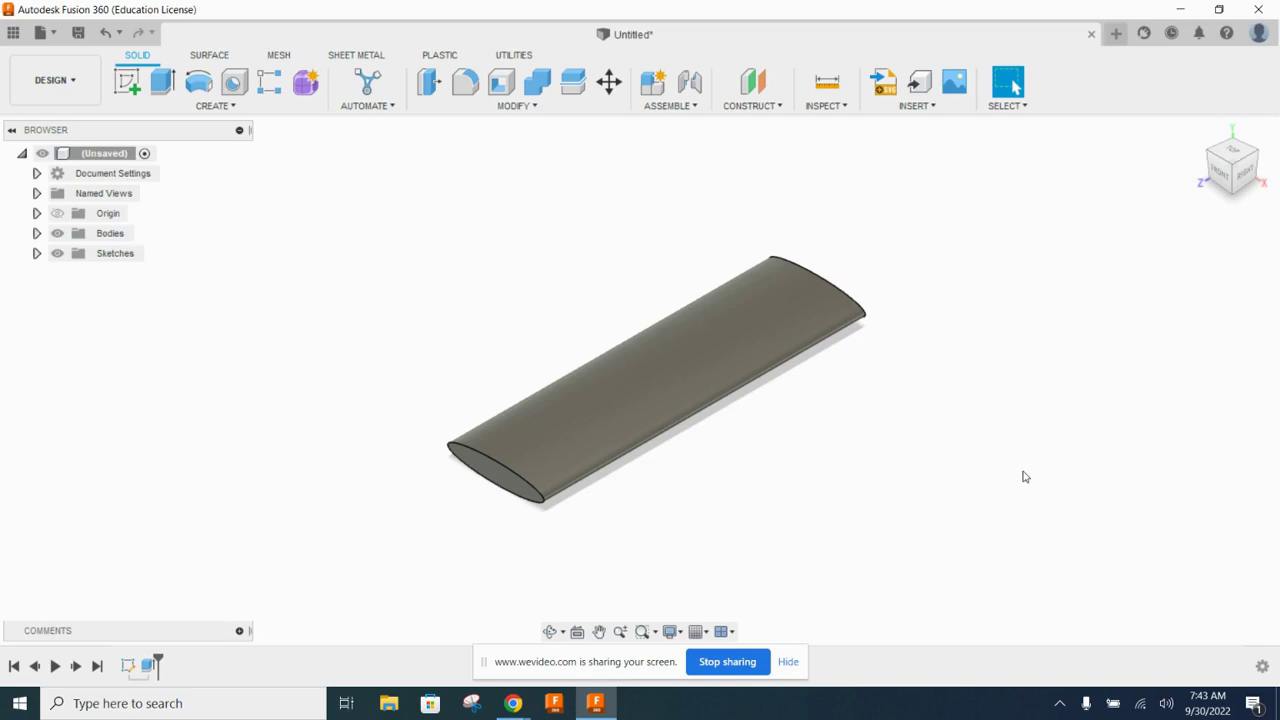
Show the origin planes and axes over the extruded bar.
middle_click_drag(930, 455, 885, 451)
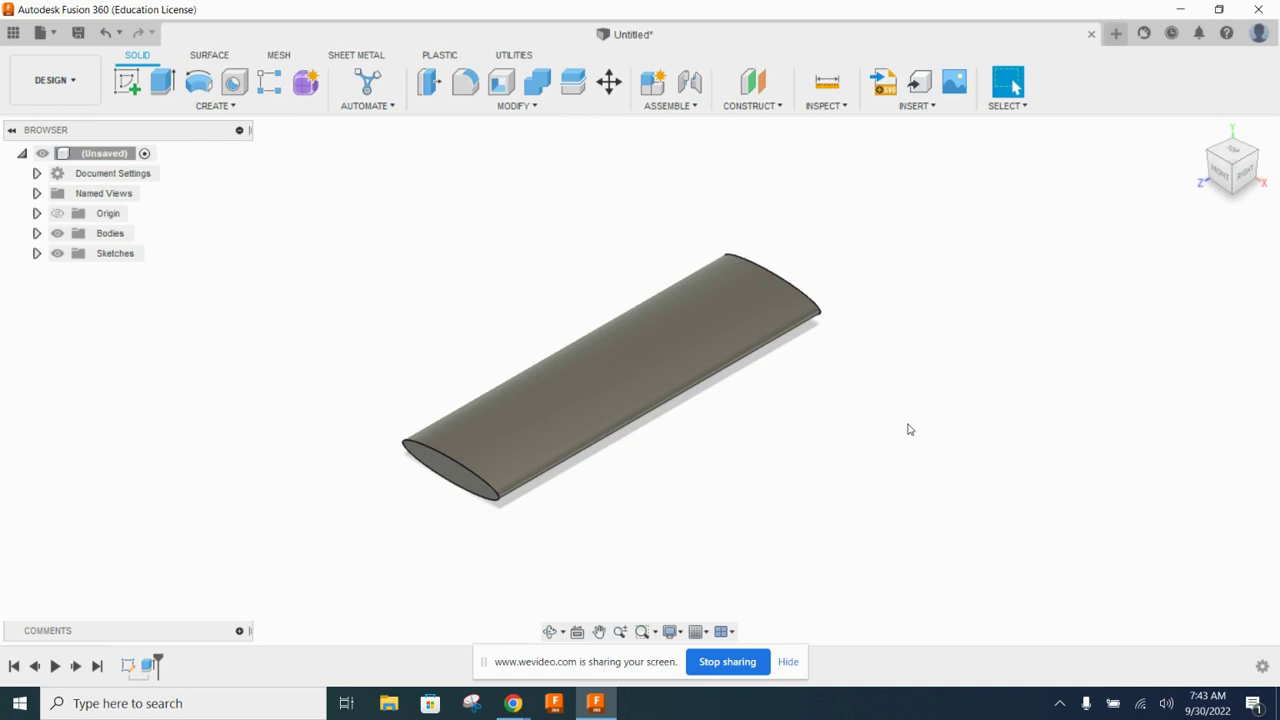
left_click(78, 216)
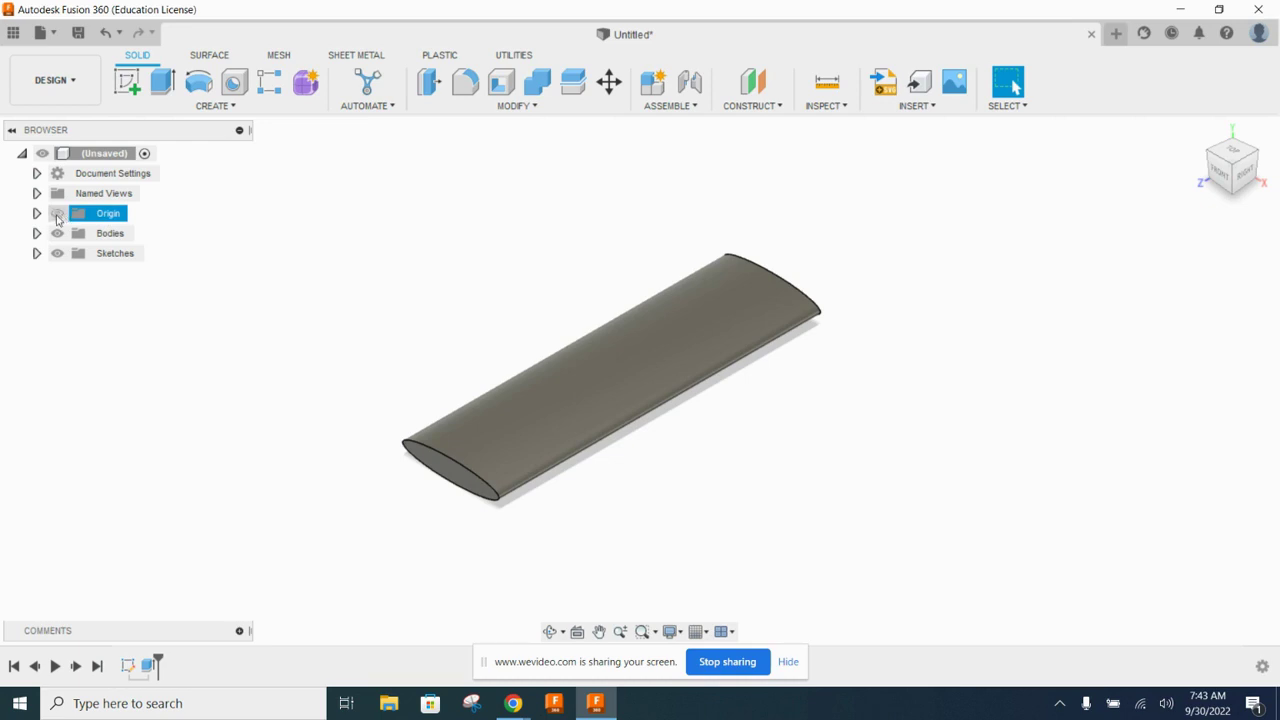
left_click(57, 215)
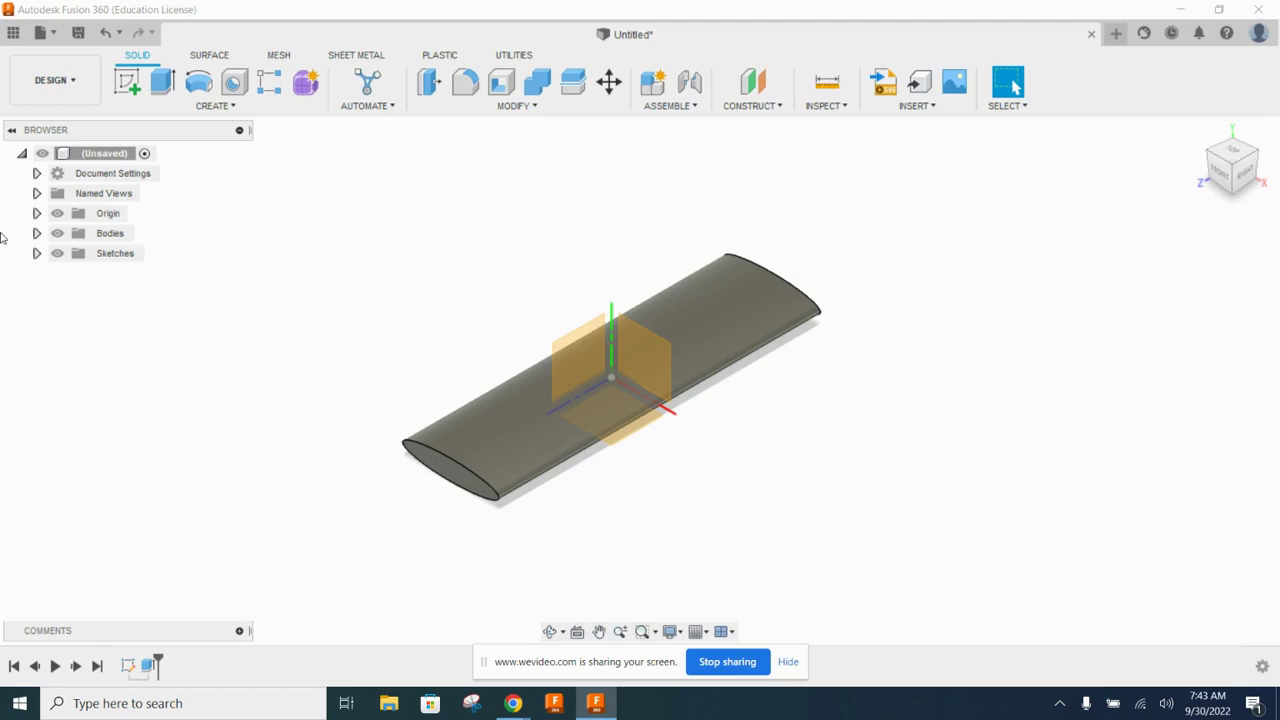
Sketch a second ellipse on the vertical origin plane along the bar's length, centred on the origin and about 10.1 in wide.
left_click(126, 82)
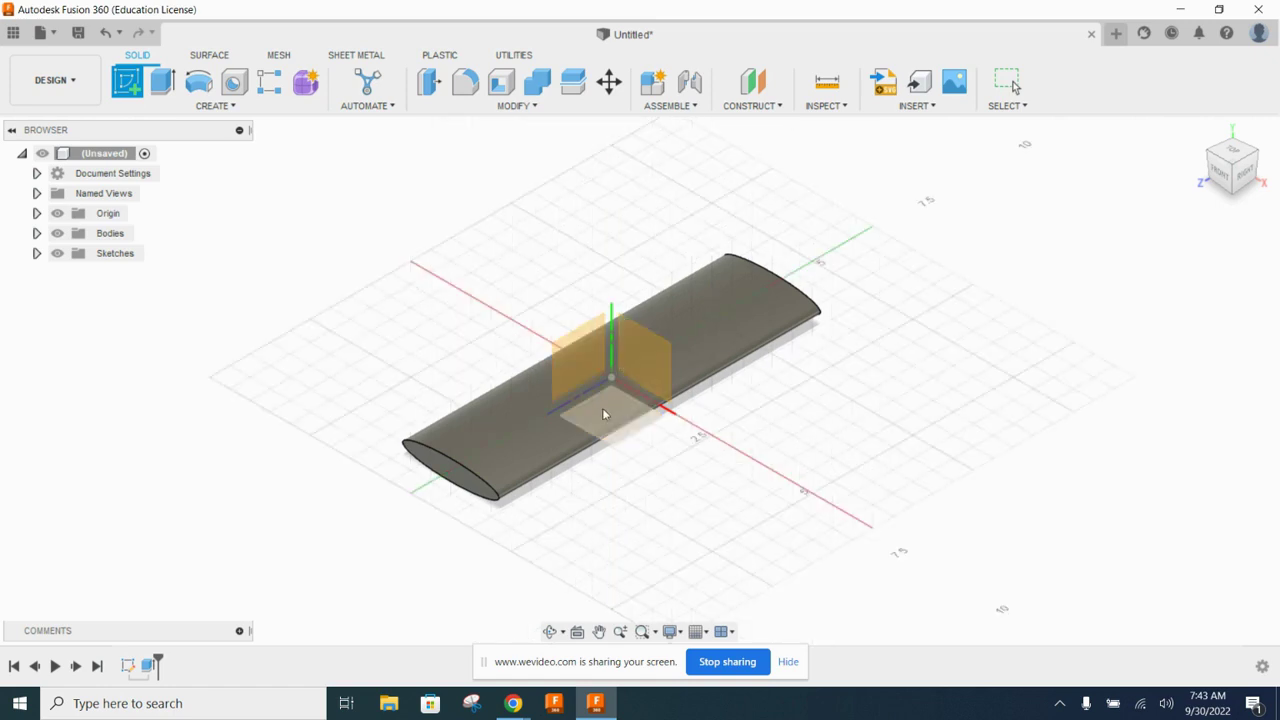
left_click(584, 356)
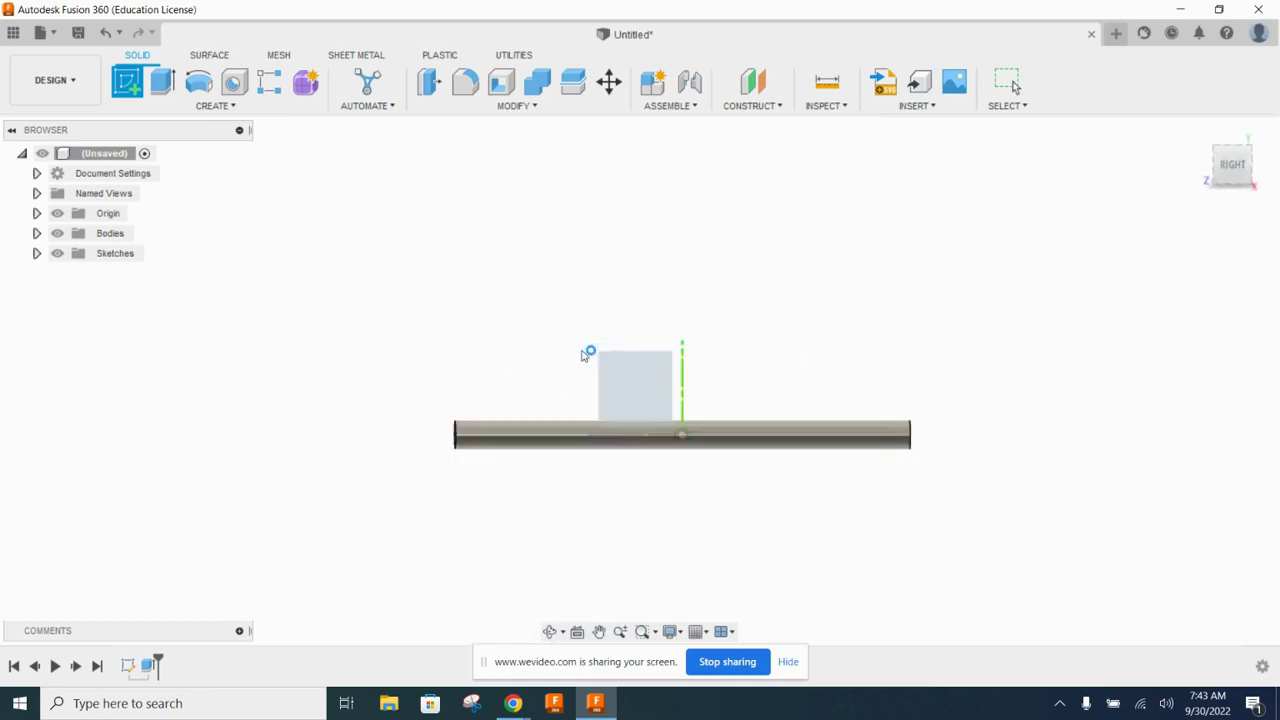
left_click(230, 107)
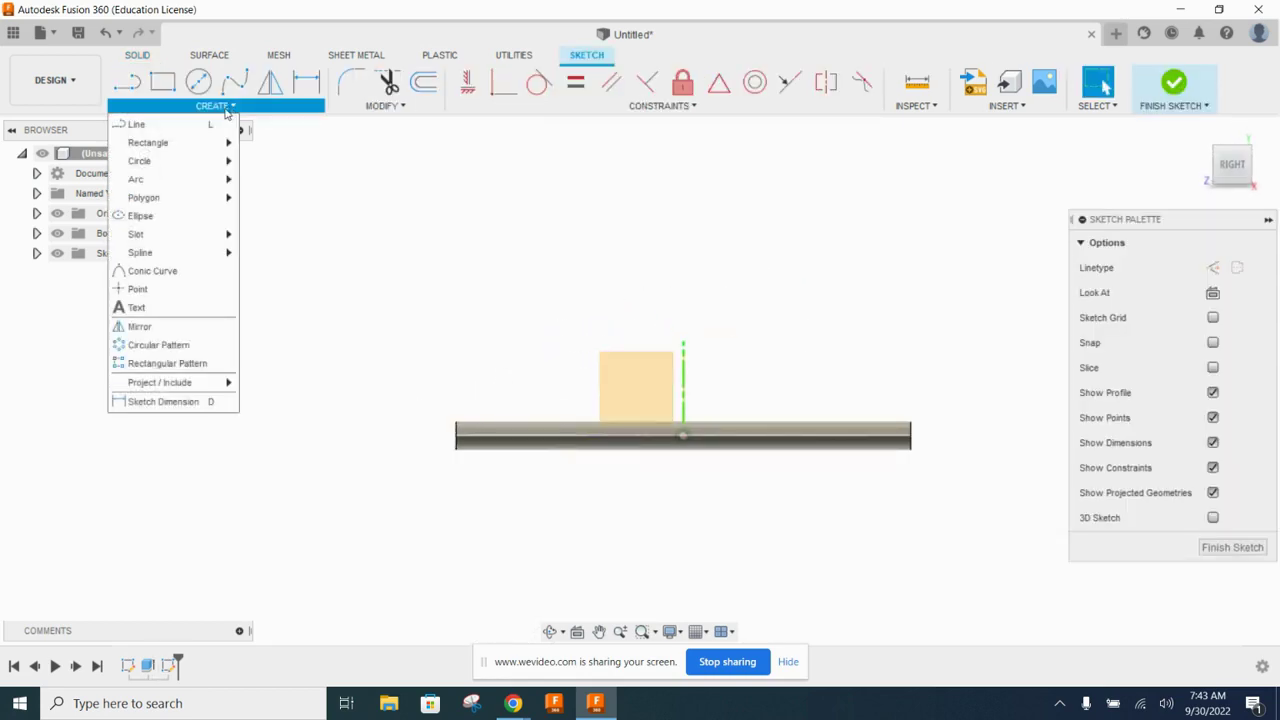
left_click(157, 222)
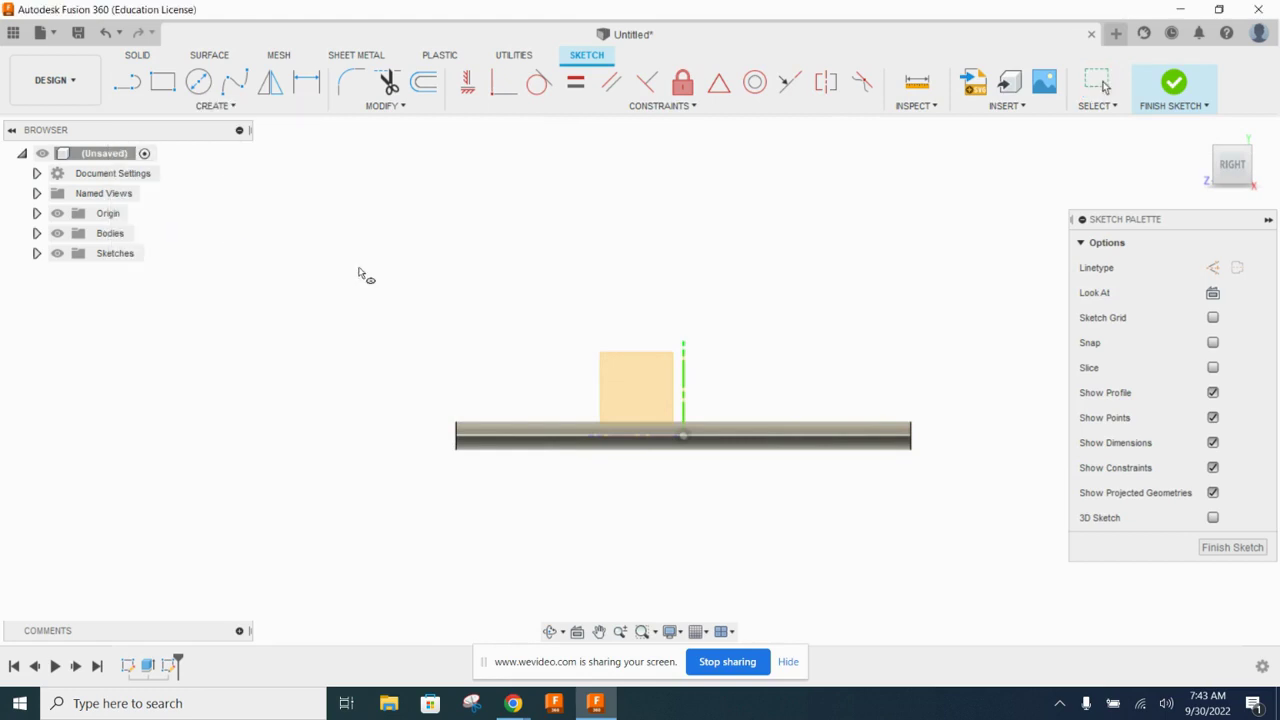
left_click(684, 437)
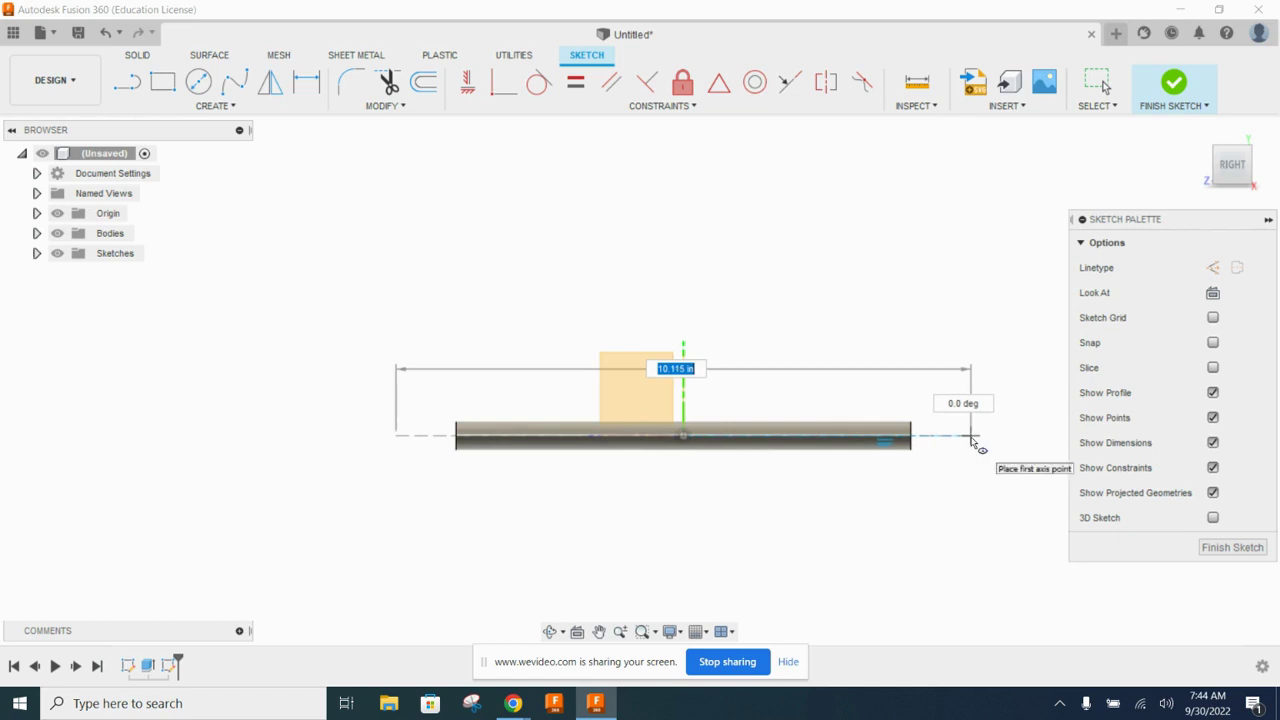
key("Escape")
left_click(700, 336)
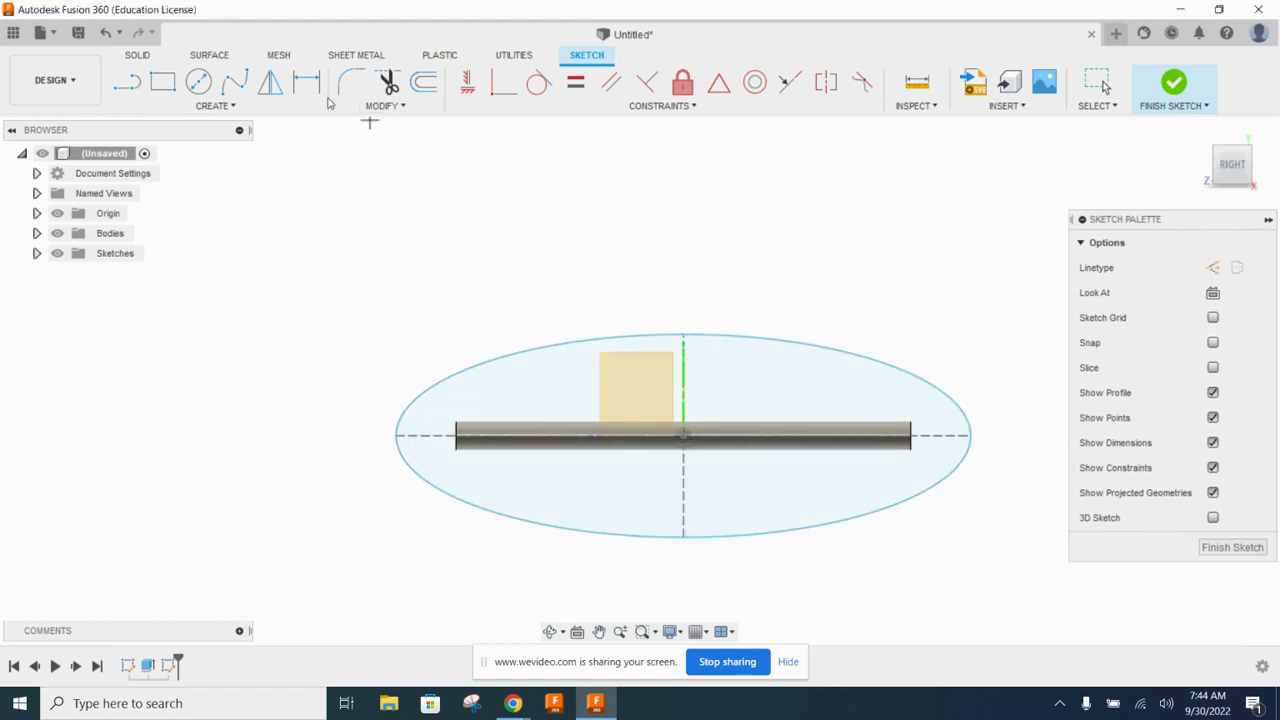
Dimension the second ellipse's vertical height as 0.5 in.
key("d")
left_click(684, 338)
left_click(970, 440)
left_click(1020, 455)
type("0.5")
key("Return")
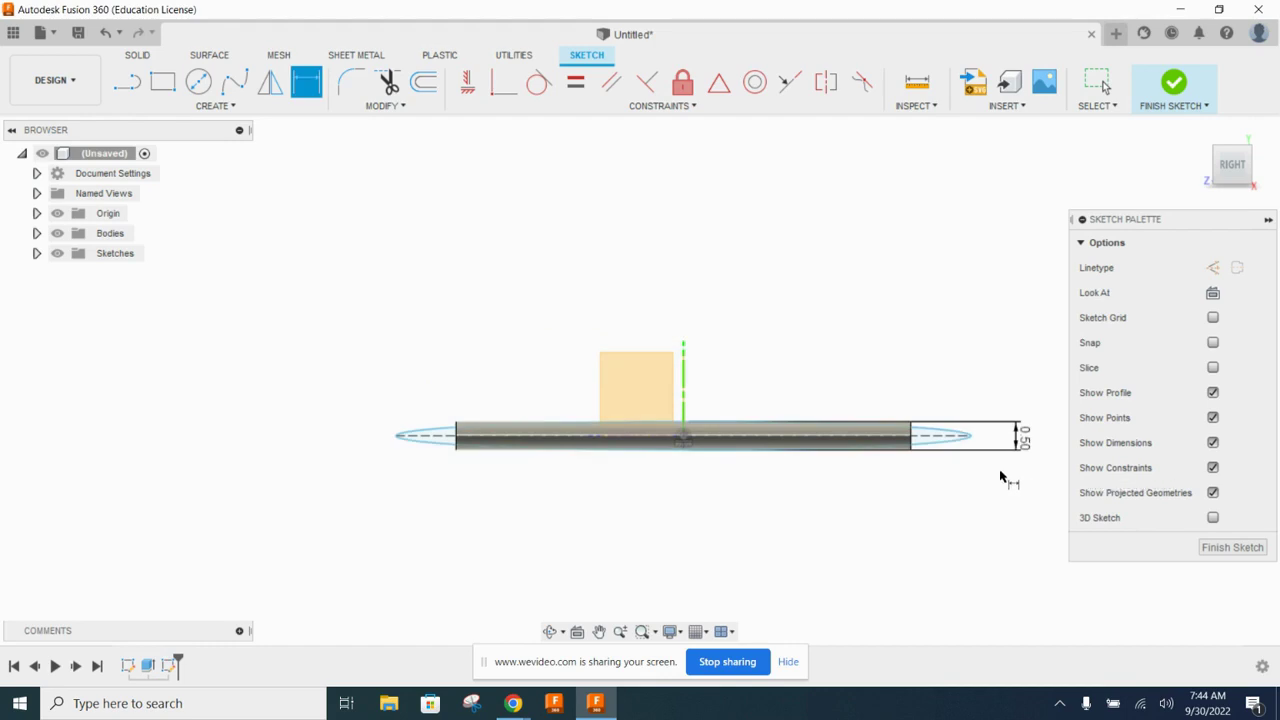
Dimension the second ellipse's horizontal width between its two end points as 2.4 in.
left_click(970, 435)
left_click(398, 435)
left_click(535, 287)
type("2")
key("Return")
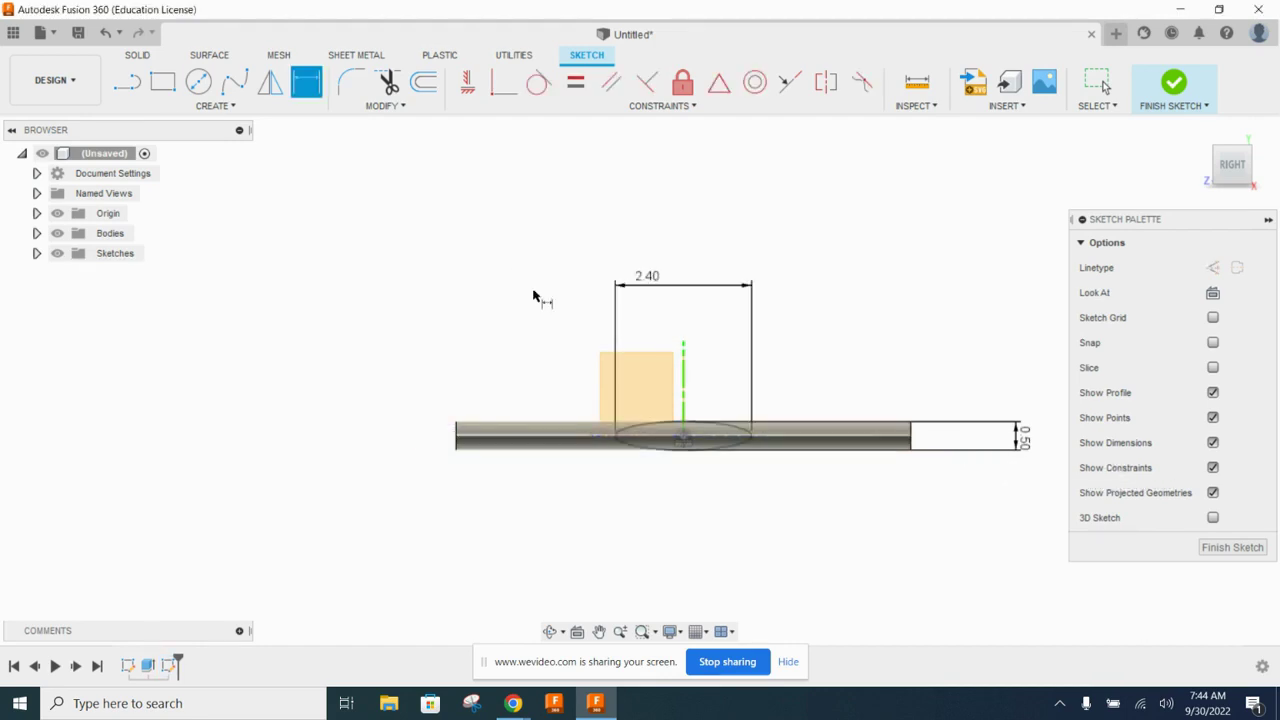
scroll(708, 485, "up", 3)
scroll(730, 460, "up", 2)
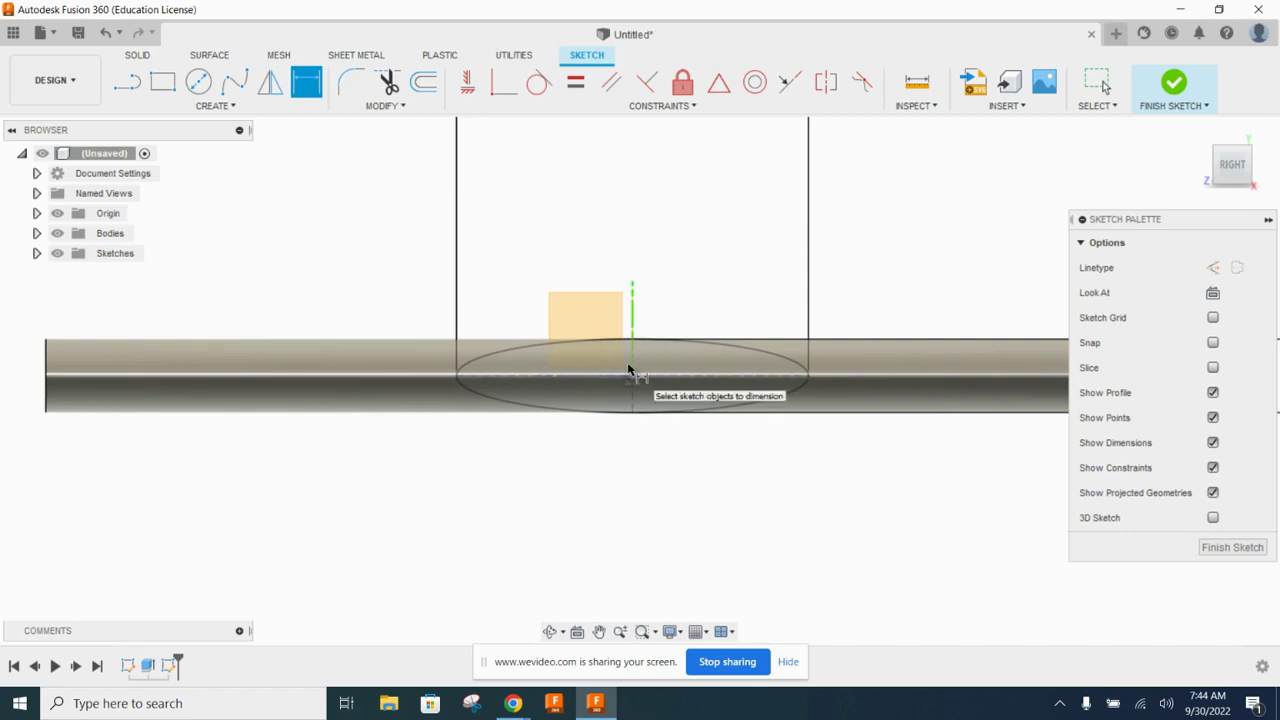
scroll(629, 372, "down", 3)
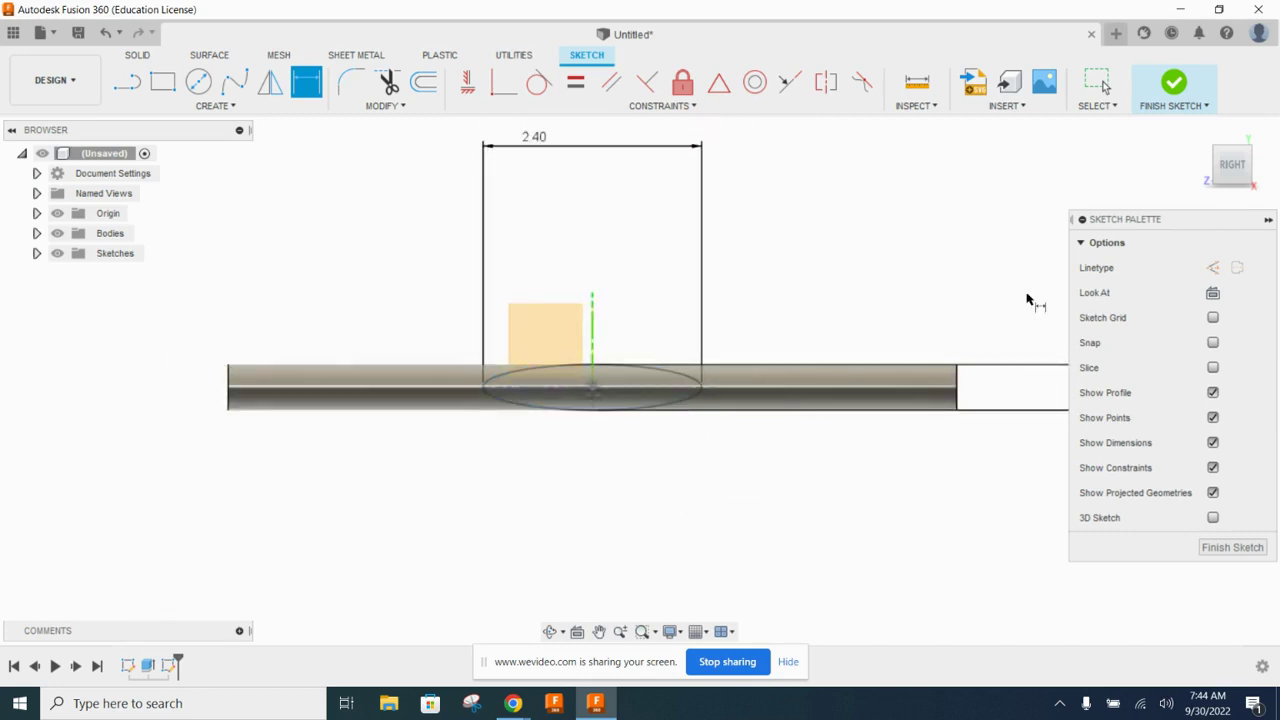
Finish the second ellipse's sketch, return to the home view and hide the origin planes and axes.
left_click(1176, 88)
left_click(1196, 132)
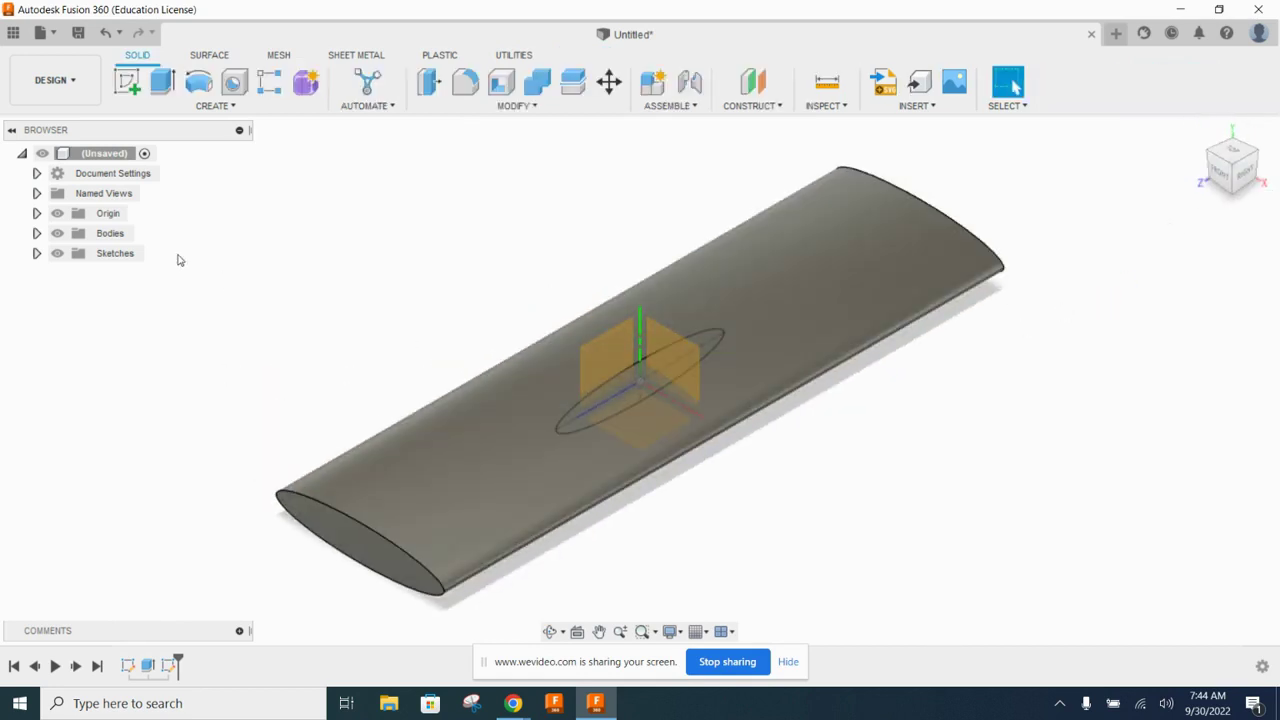
left_click(57, 213)
Set up an extrusion of the second ellipse, symmetric with a distance of 8 in, across the existing bar.
left_click(162, 82)
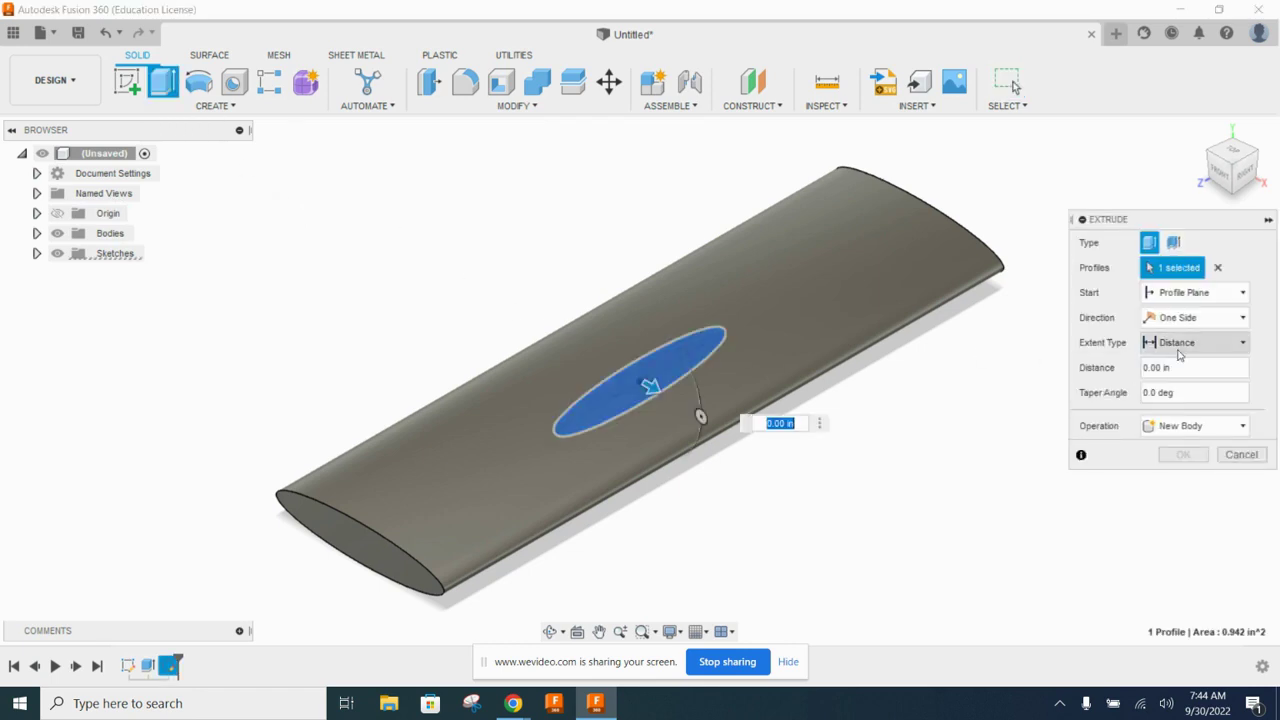
left_click(1195, 317)
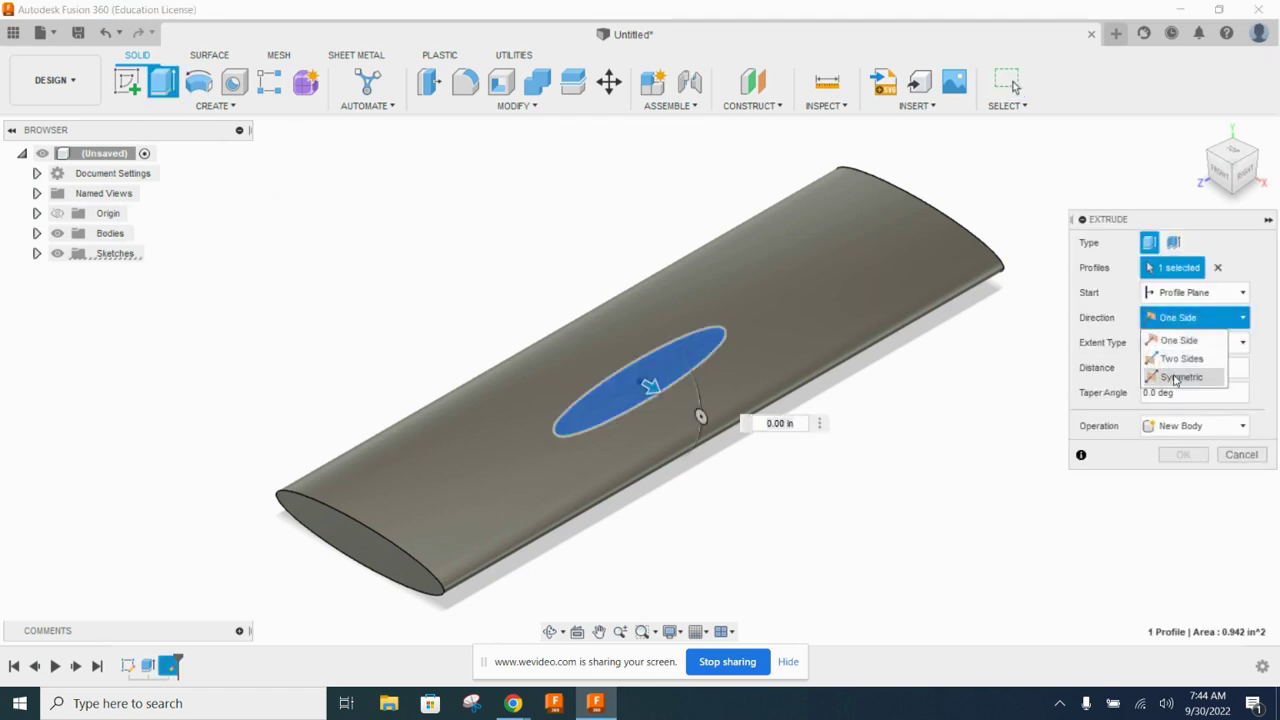
left_click(1178, 376)
left_click_drag(1178, 390, 1070, 395)
type("8")
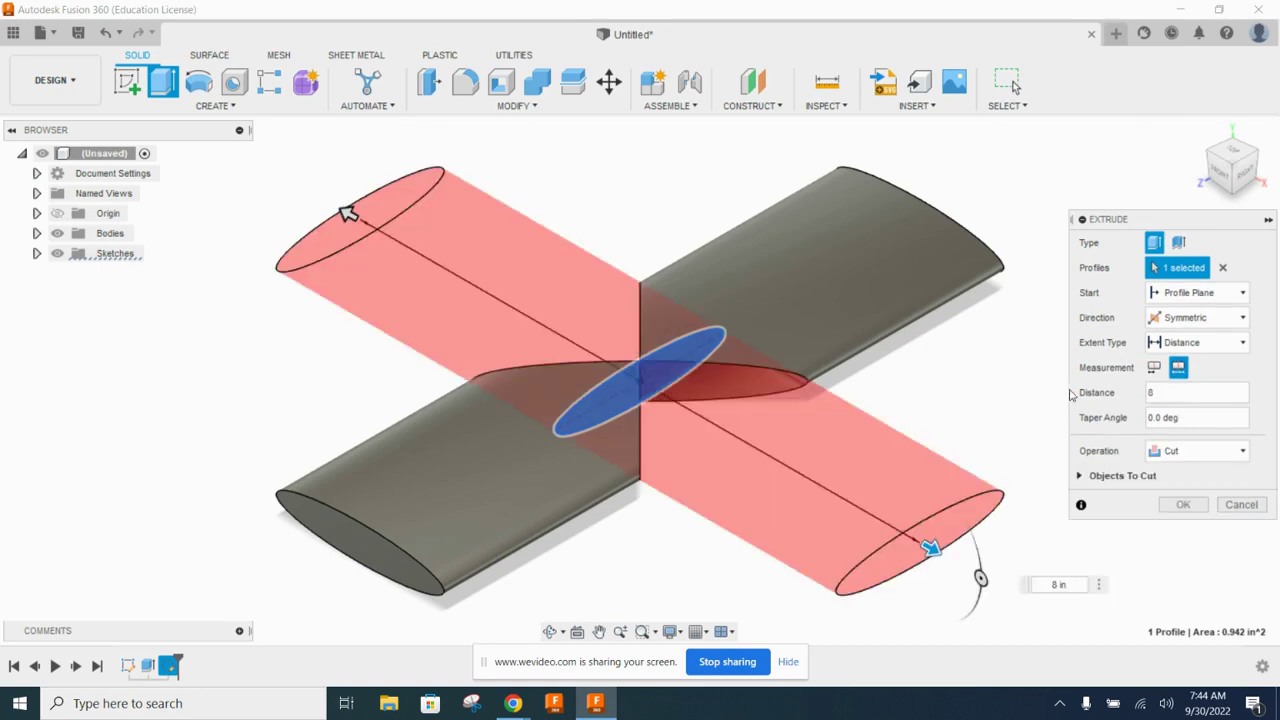
scroll(900, 395, "down", 2)
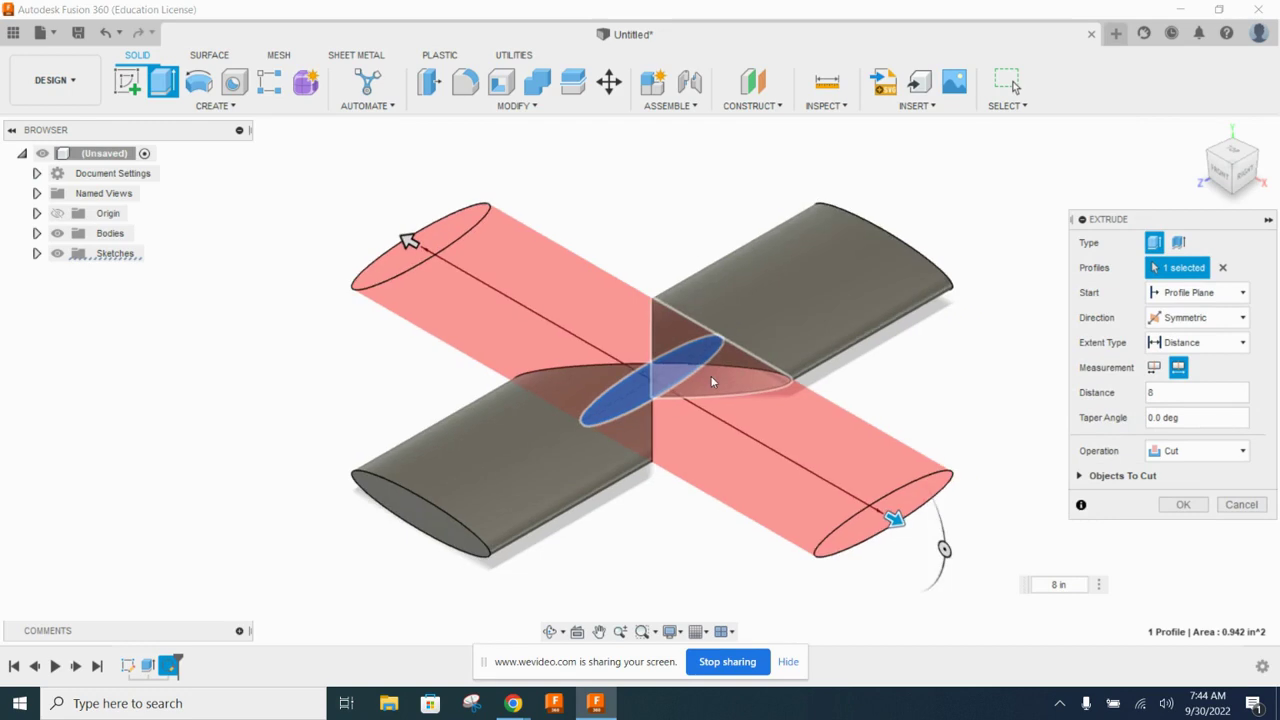
Try Join as the extrusion's operation, and complete the extrusion with Intersect instead.
left_click(1191, 452)
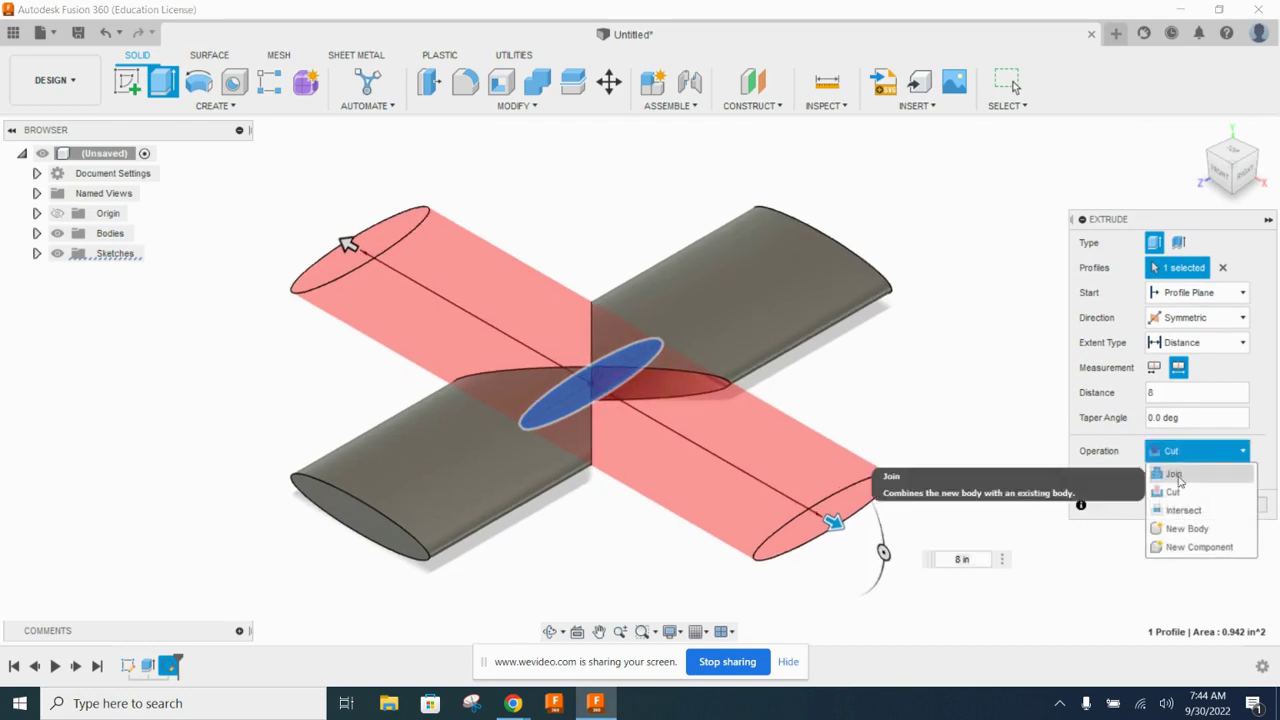
left_click(1182, 474)
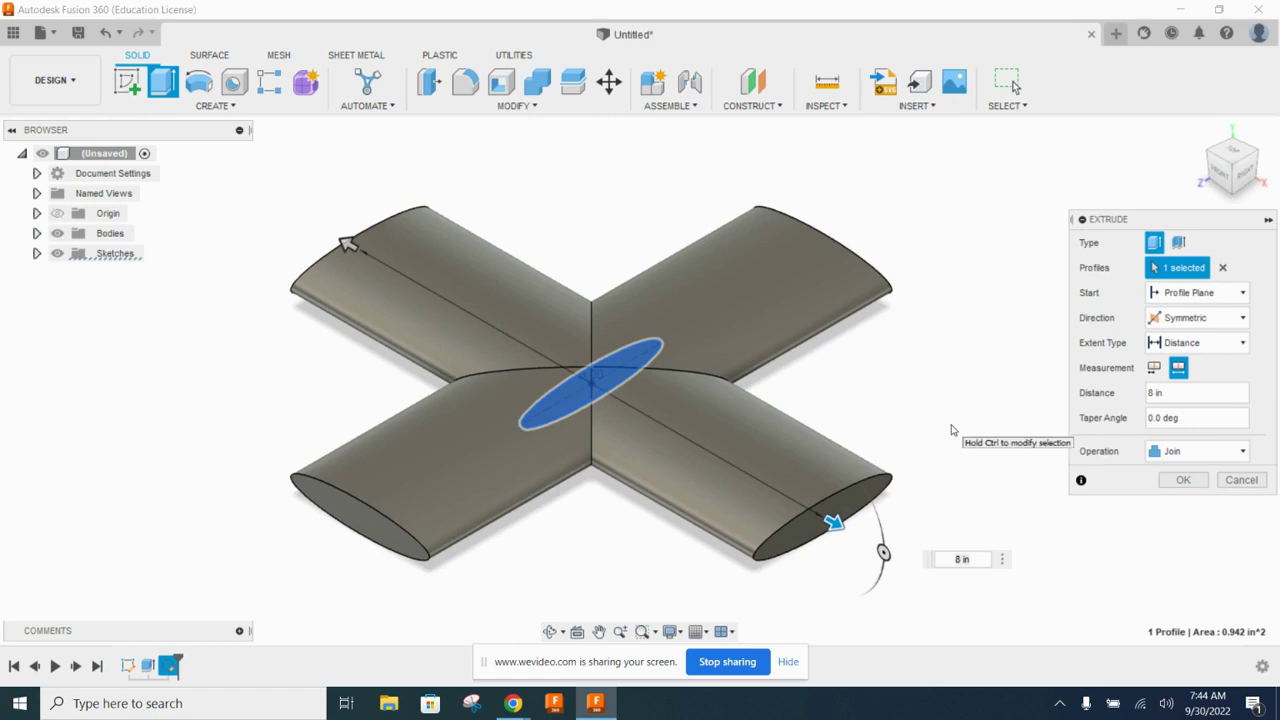
left_click(1190, 452)
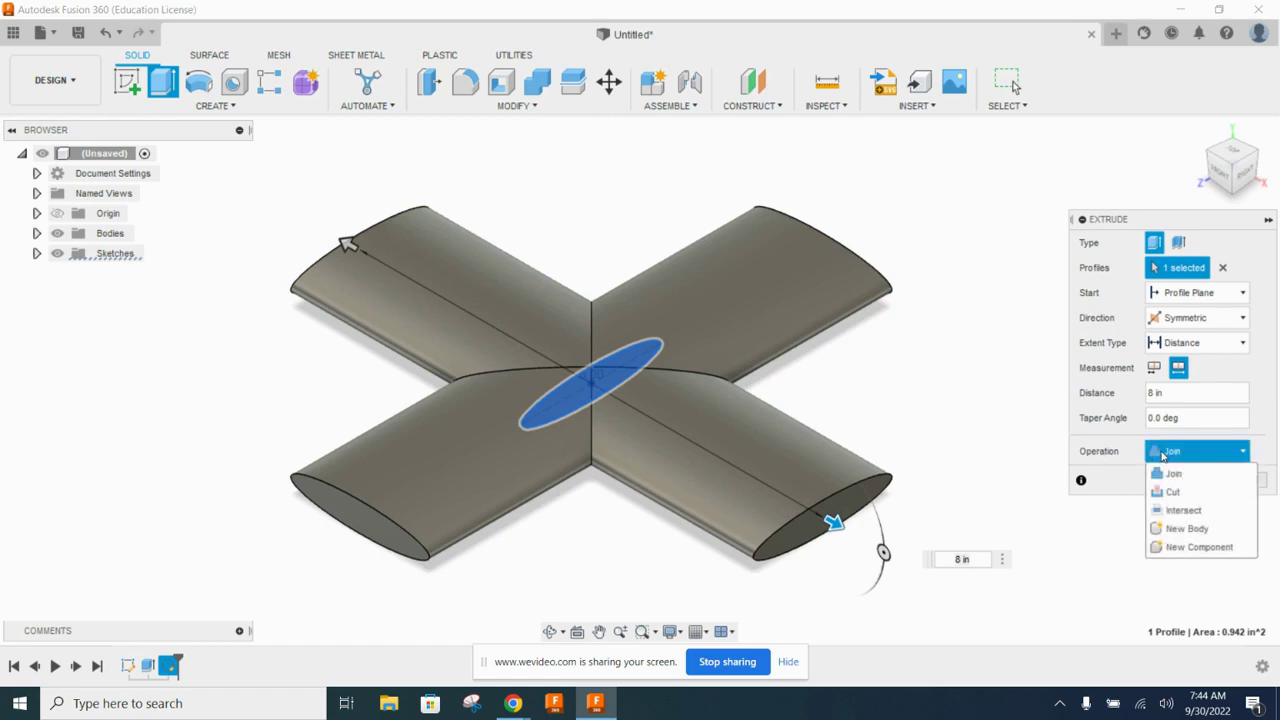
left_click(1177, 510)
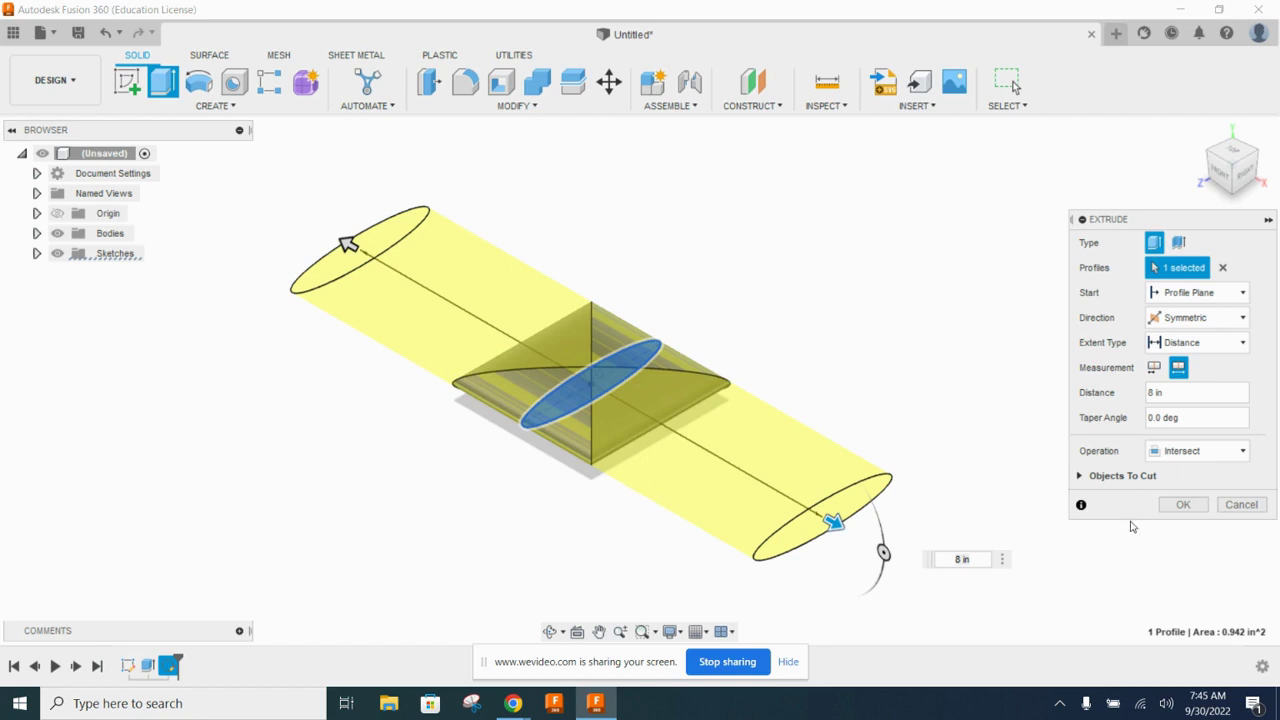
left_click(1183, 505)
scroll(457, 371, "up", 3)
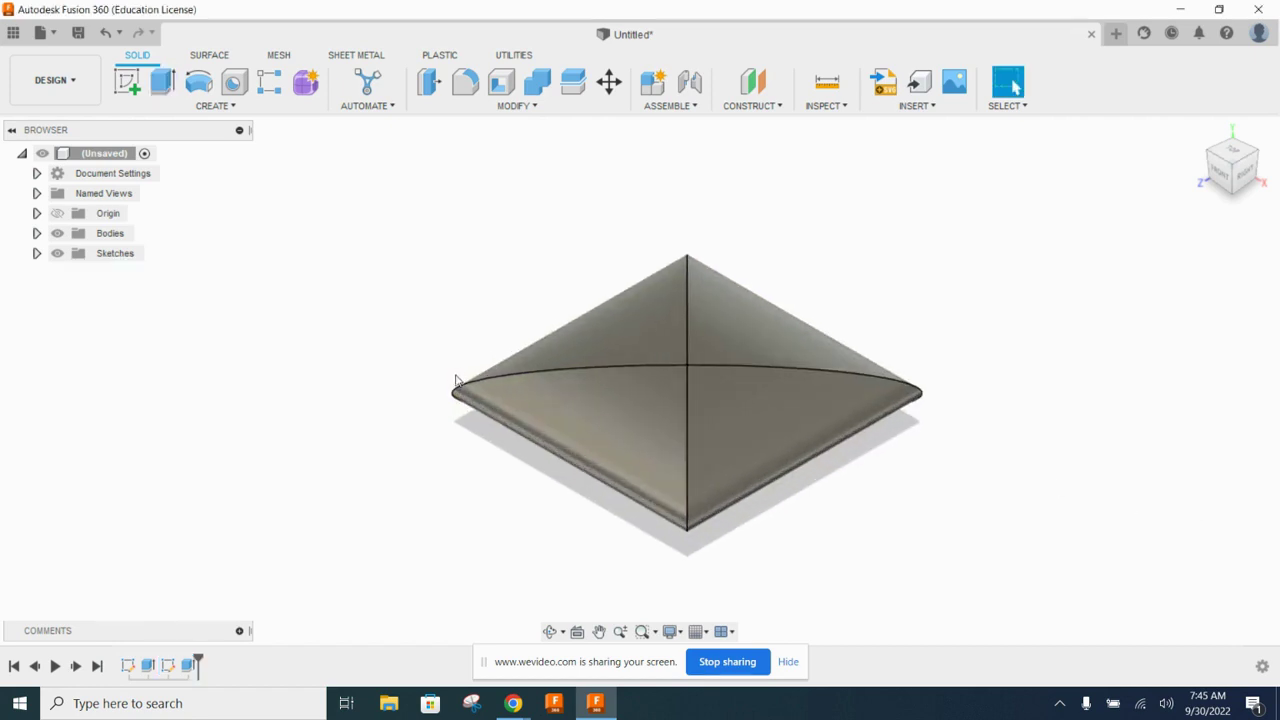
middle_click_drag(849, 520, 1057, 326, "shift")
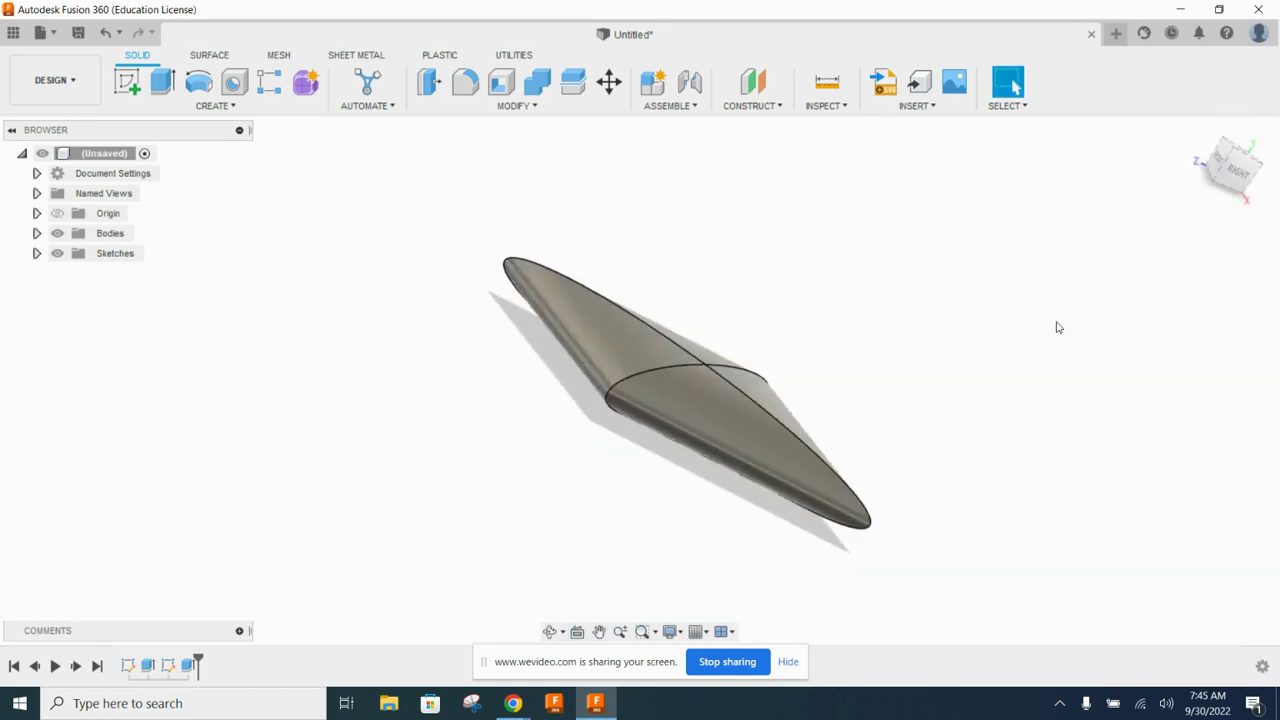
left_click(1198, 133)
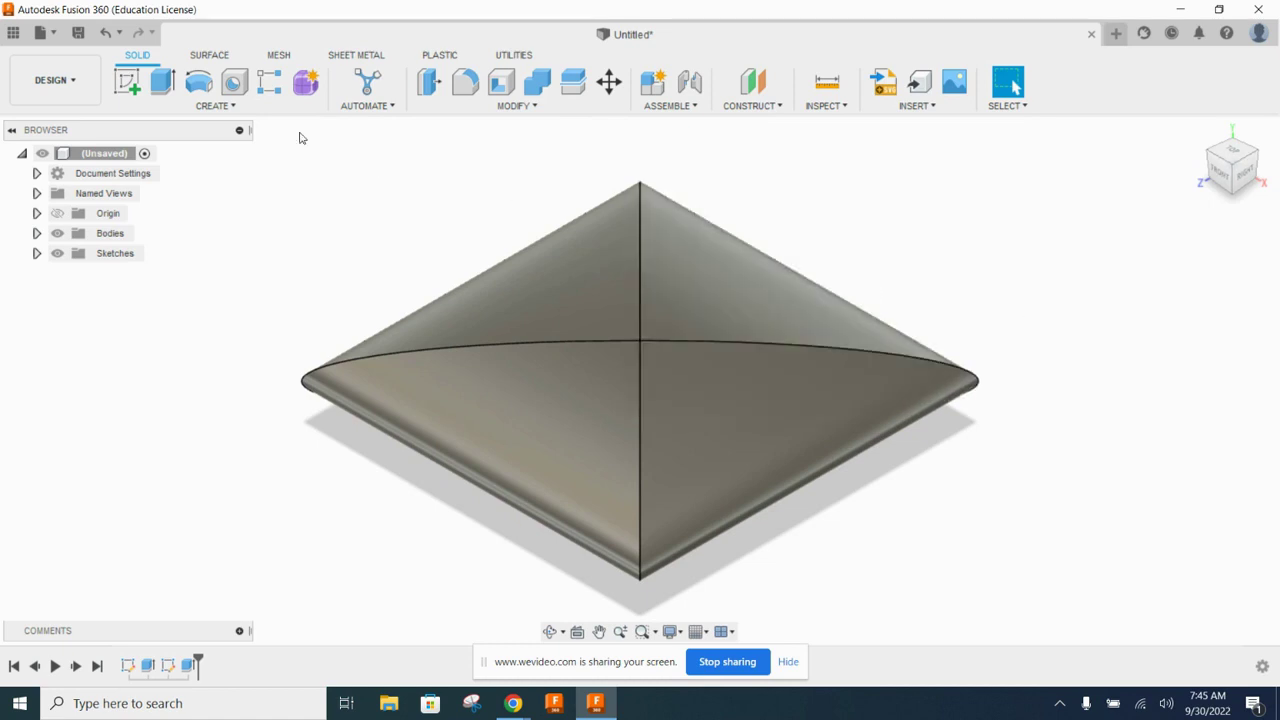
Apply the Fabric (White) appearance from the Fabric library to the whole solid body.
right_click(123, 158)
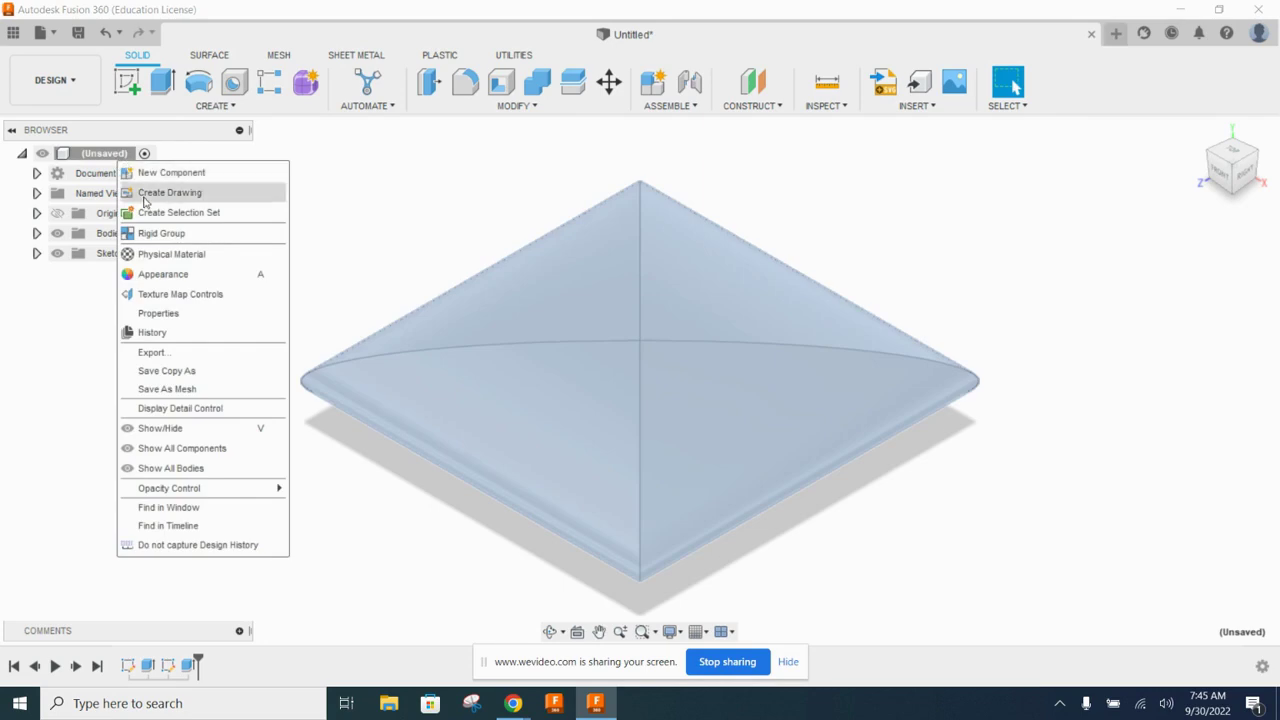
left_click(168, 279)
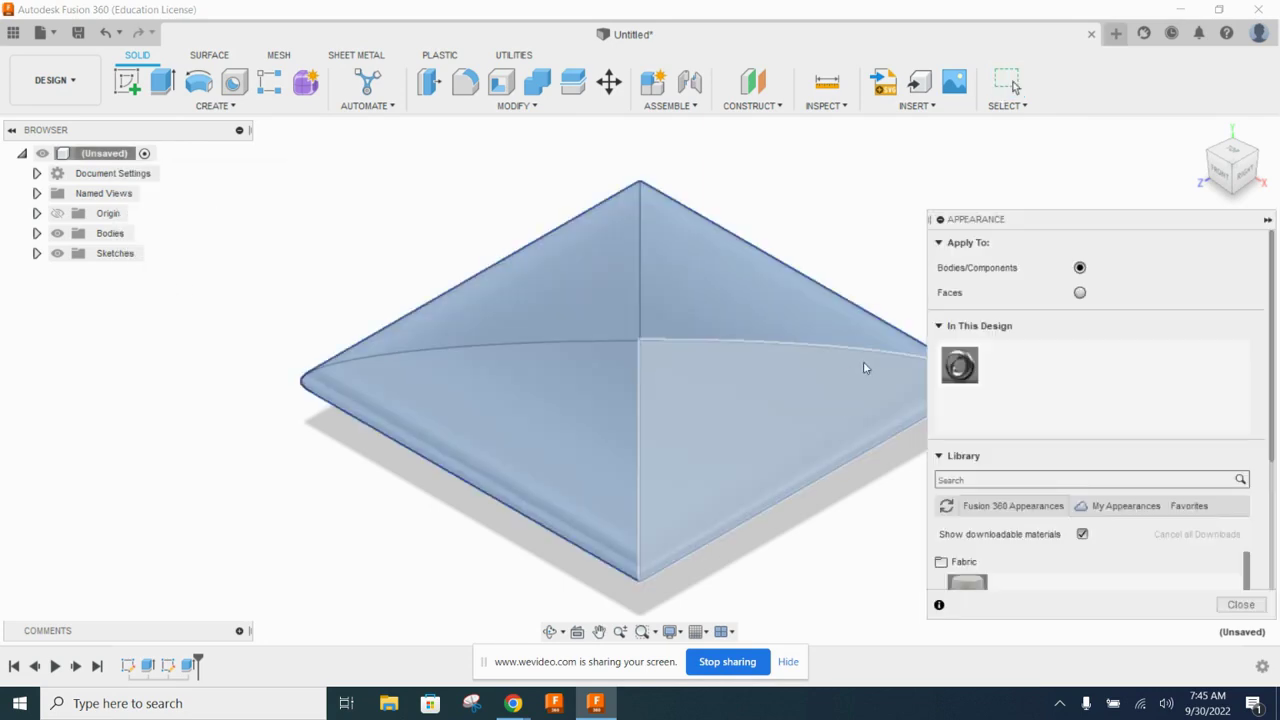
scroll(1028, 472, "down", 2)
scroll(1019, 528, "up", 1)
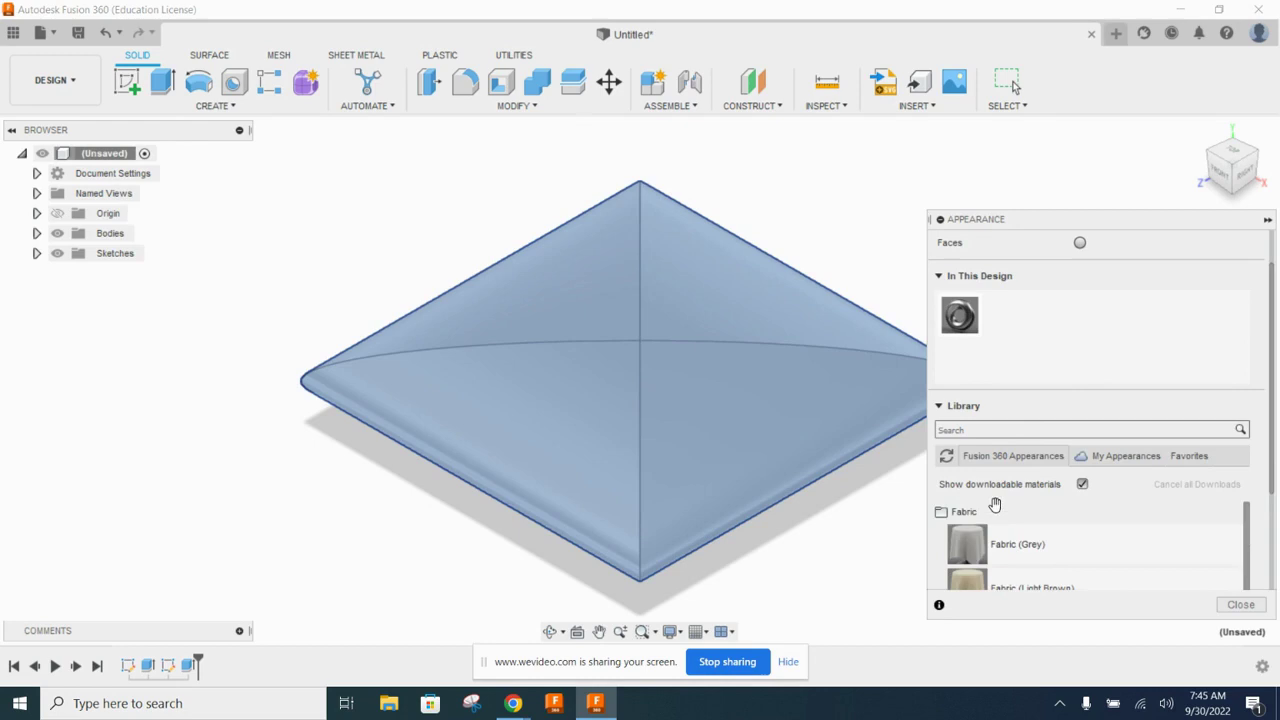
left_click(970, 513)
left_click(963, 513)
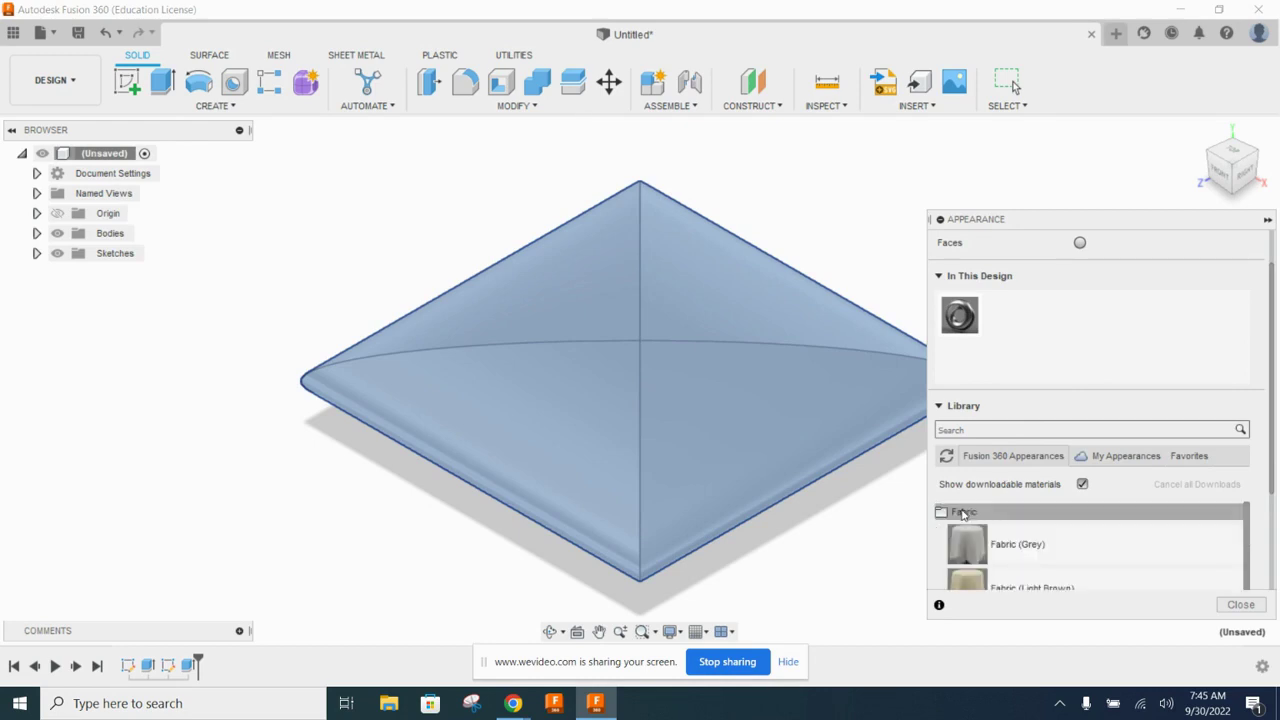
scroll(975, 515, "down", 2)
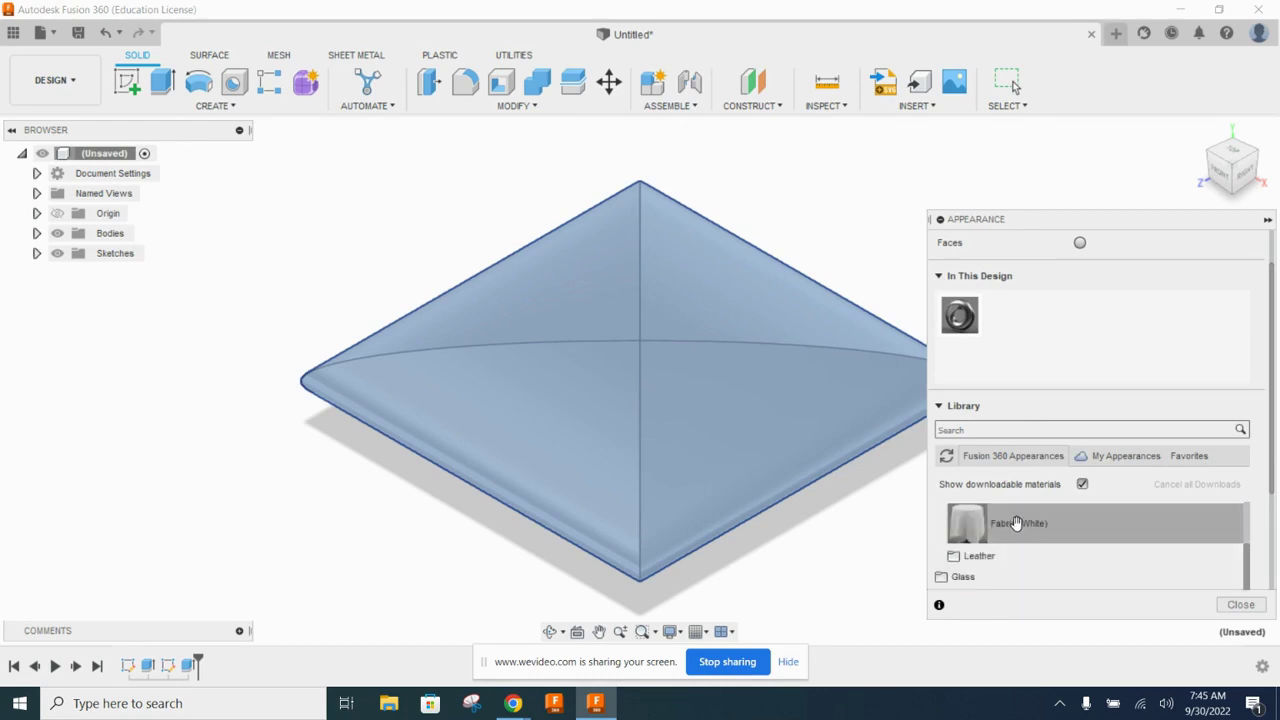
left_click_drag(1019, 523, 693, 316)
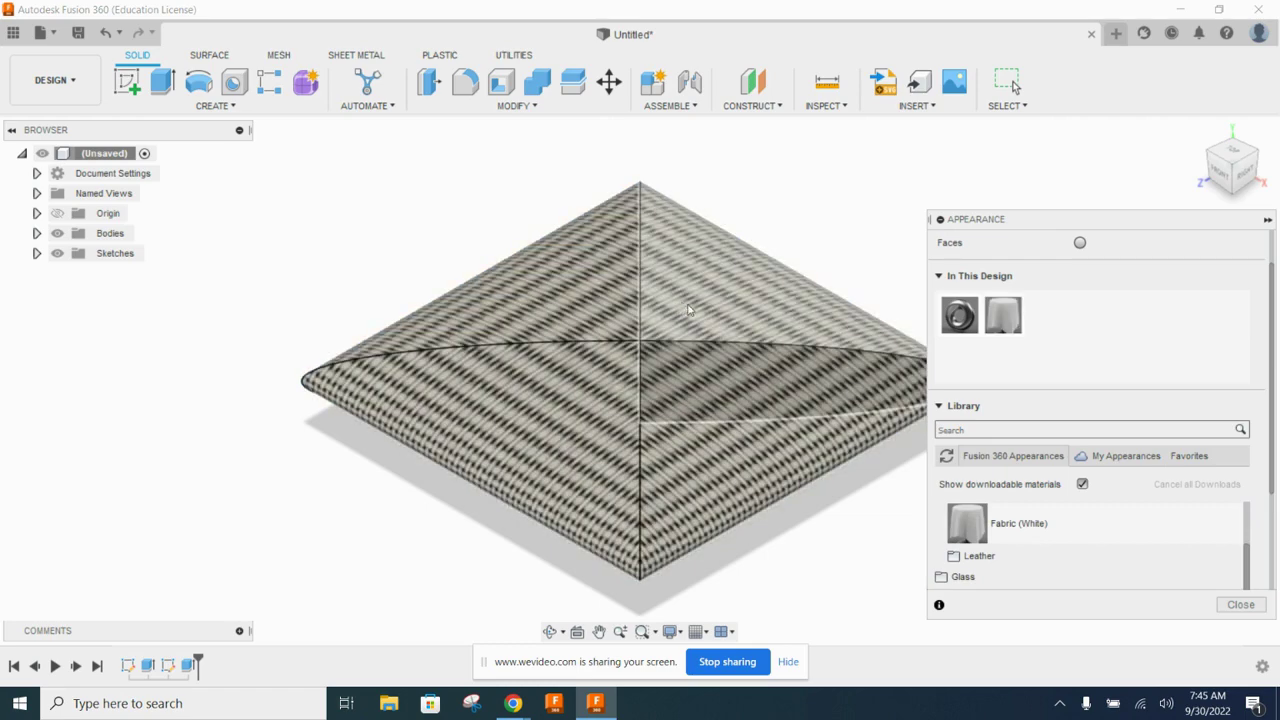
scroll(715, 400, "up", 5)
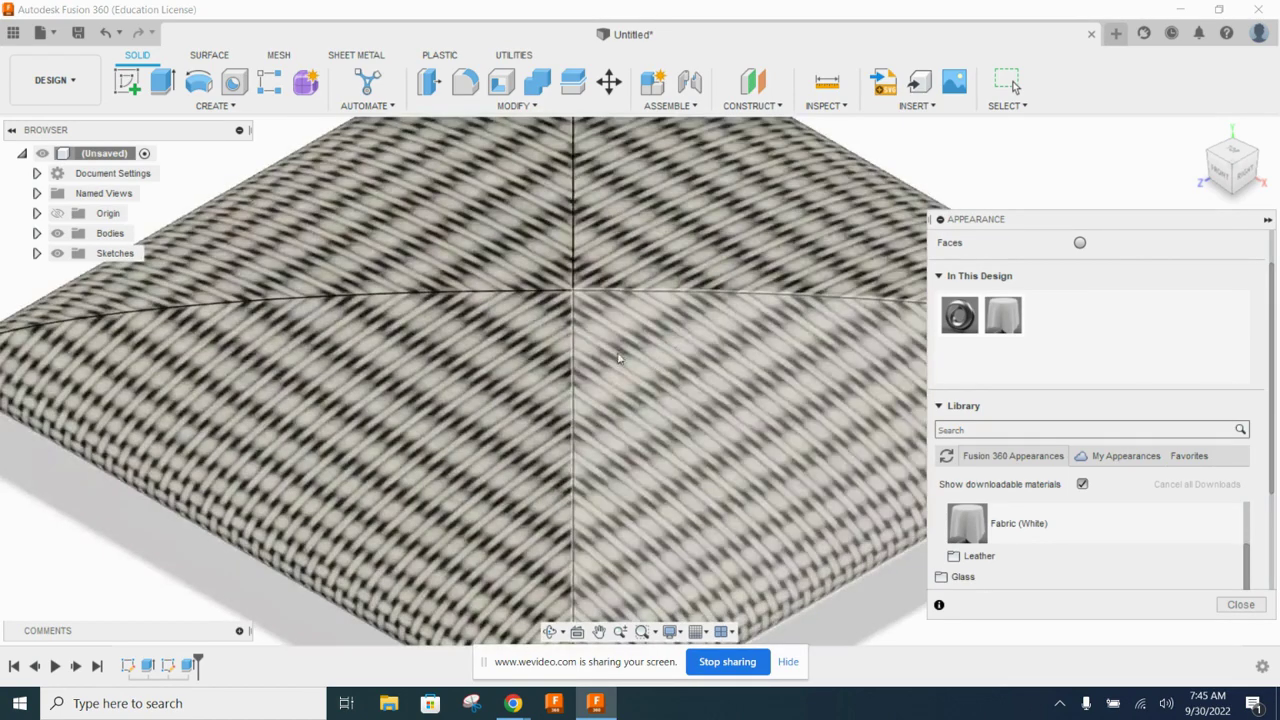
scroll(492, 325, "down", 5)
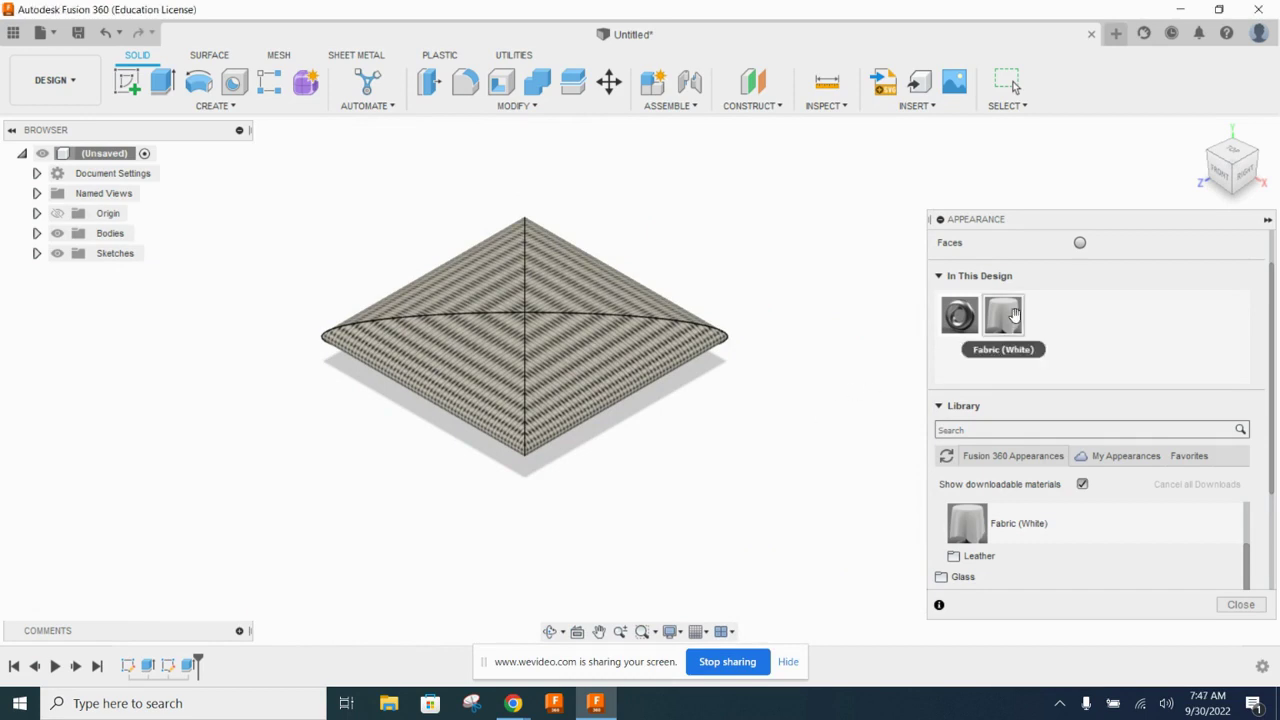
Open the advanced material settings of the design's Fabric (White) appearance and enlarge the Material Editor until all its parameters fit.
right_click(1005, 316)
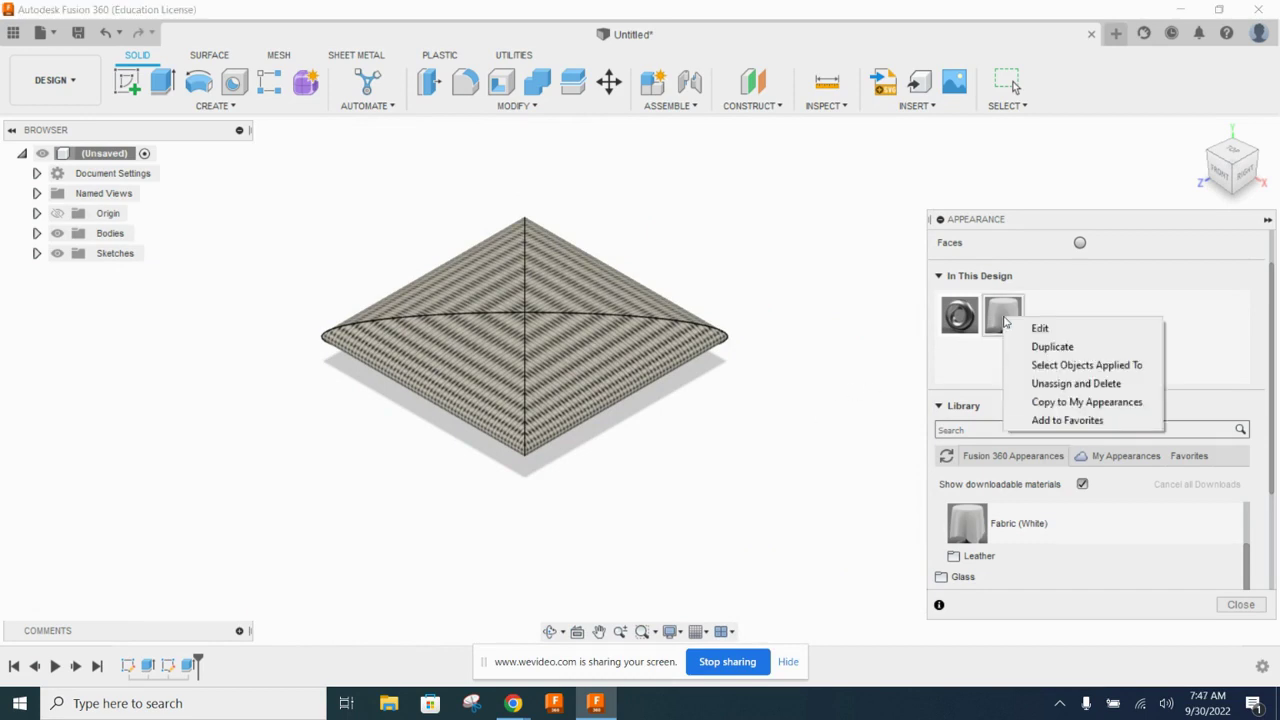
left_click(1041, 330)
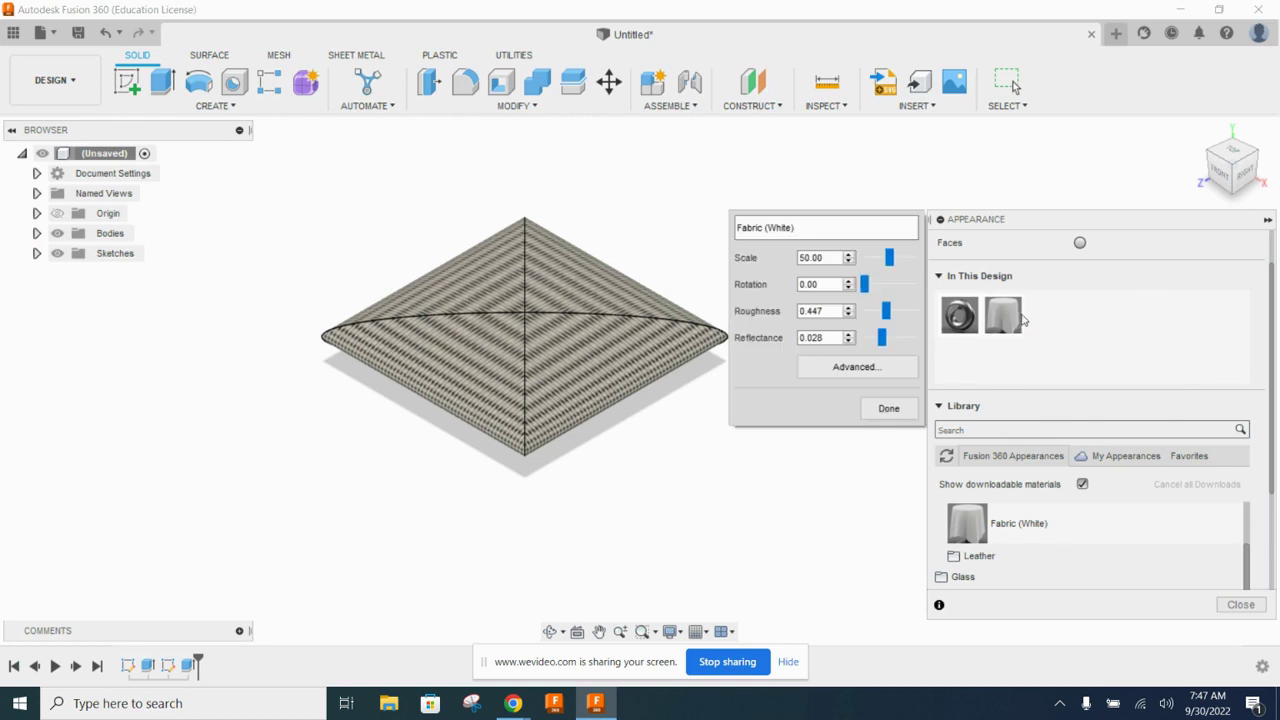
left_click(845, 369)
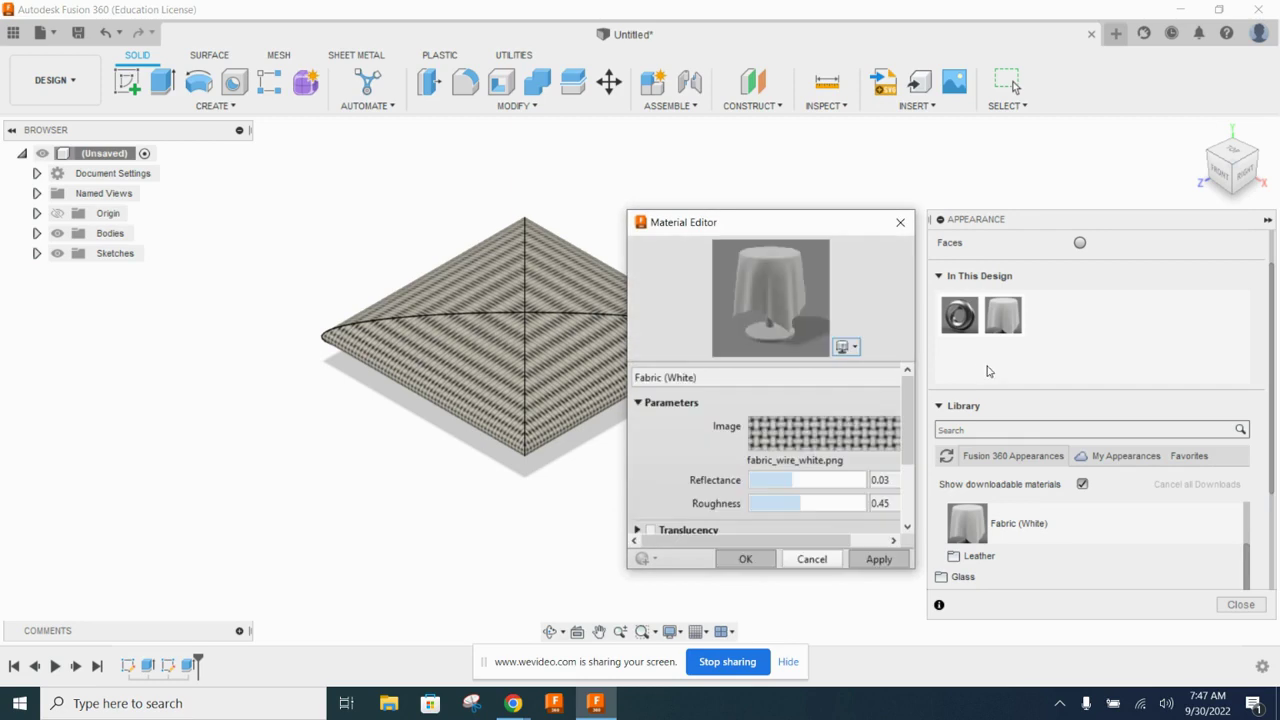
left_click_drag(843, 225, 622, 97)
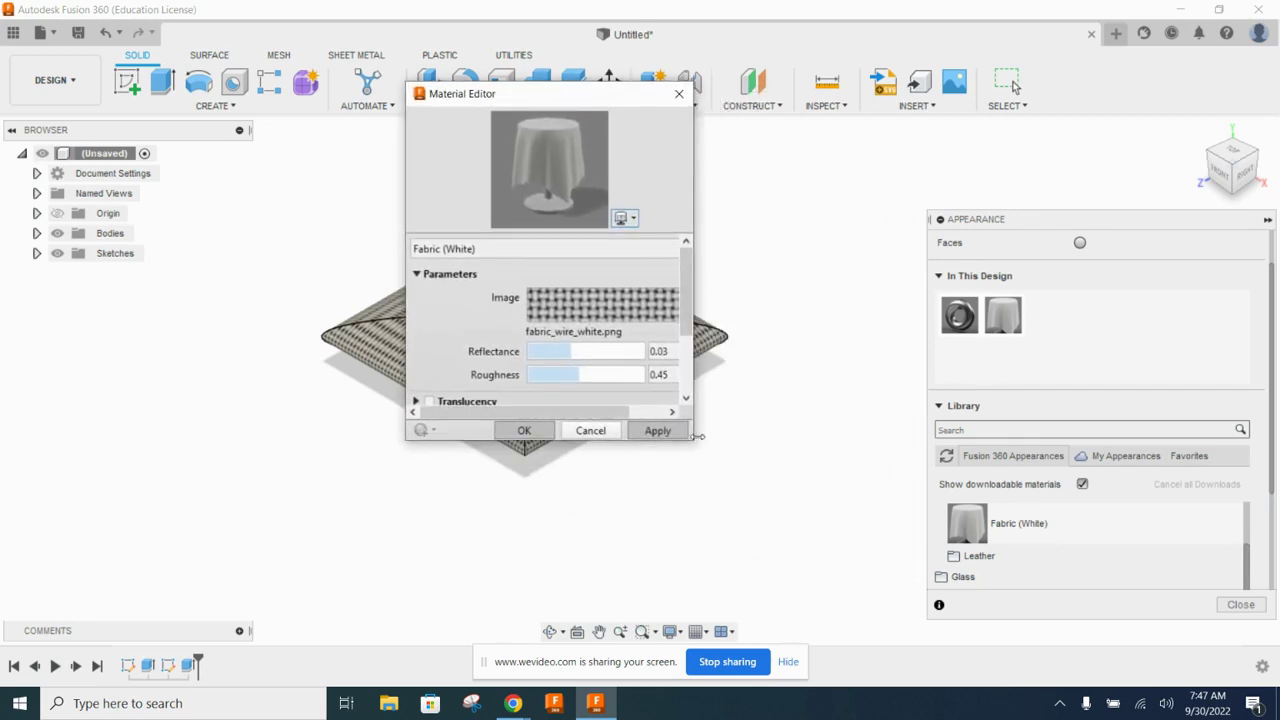
left_click_drag(482, 93, 528, 104)
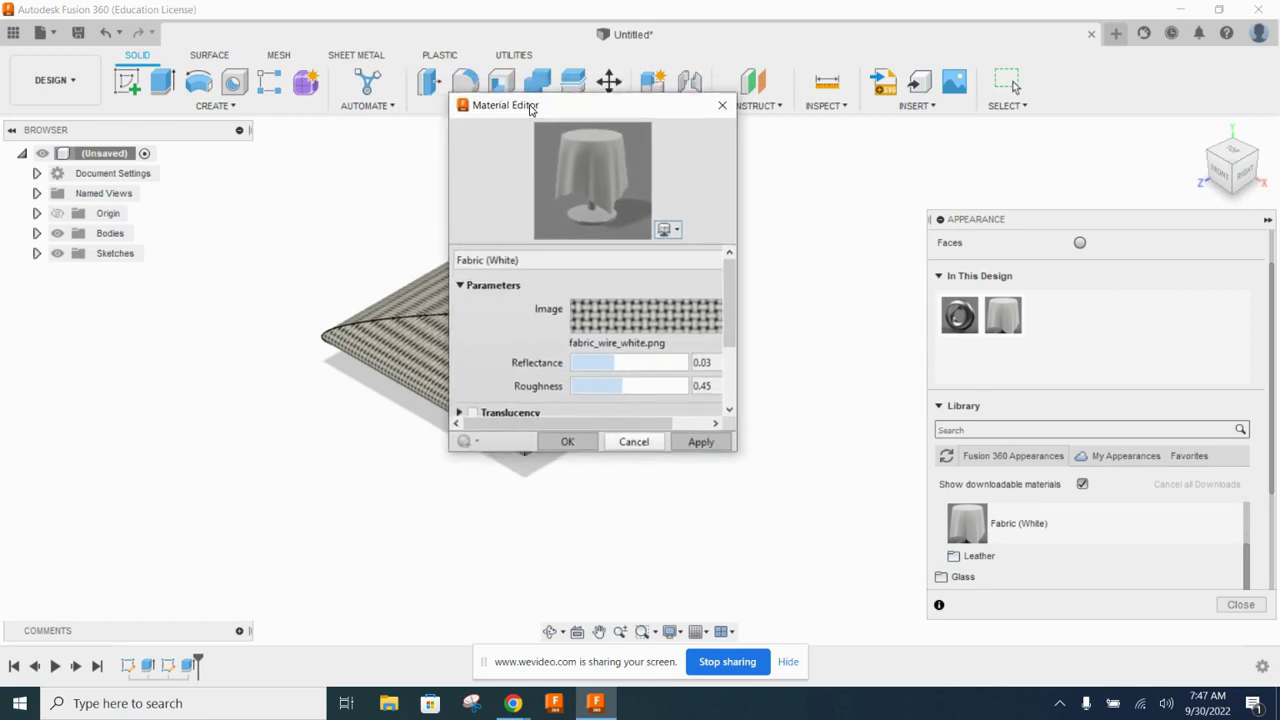
left_click_drag(737, 454, 988, 565)
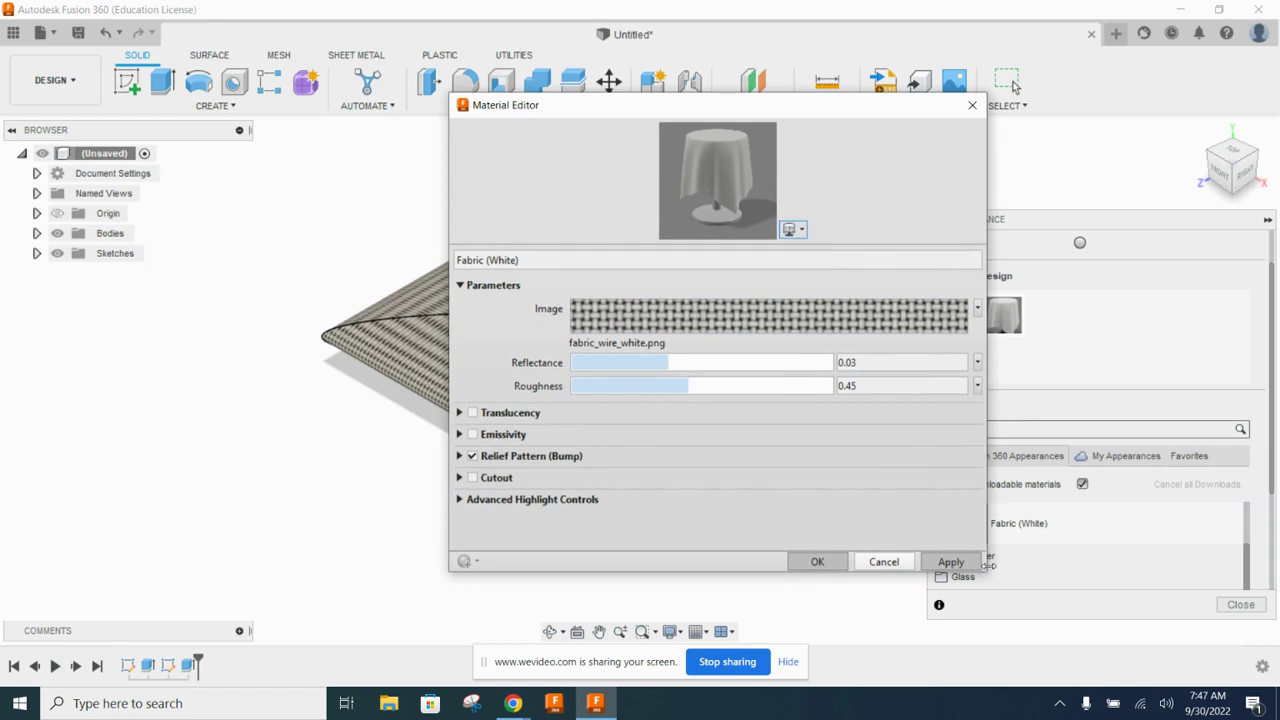
Replace the fabric's image with the plain blue color #3715fc, apply it and leave the Material Editor.
left_click(978, 309)
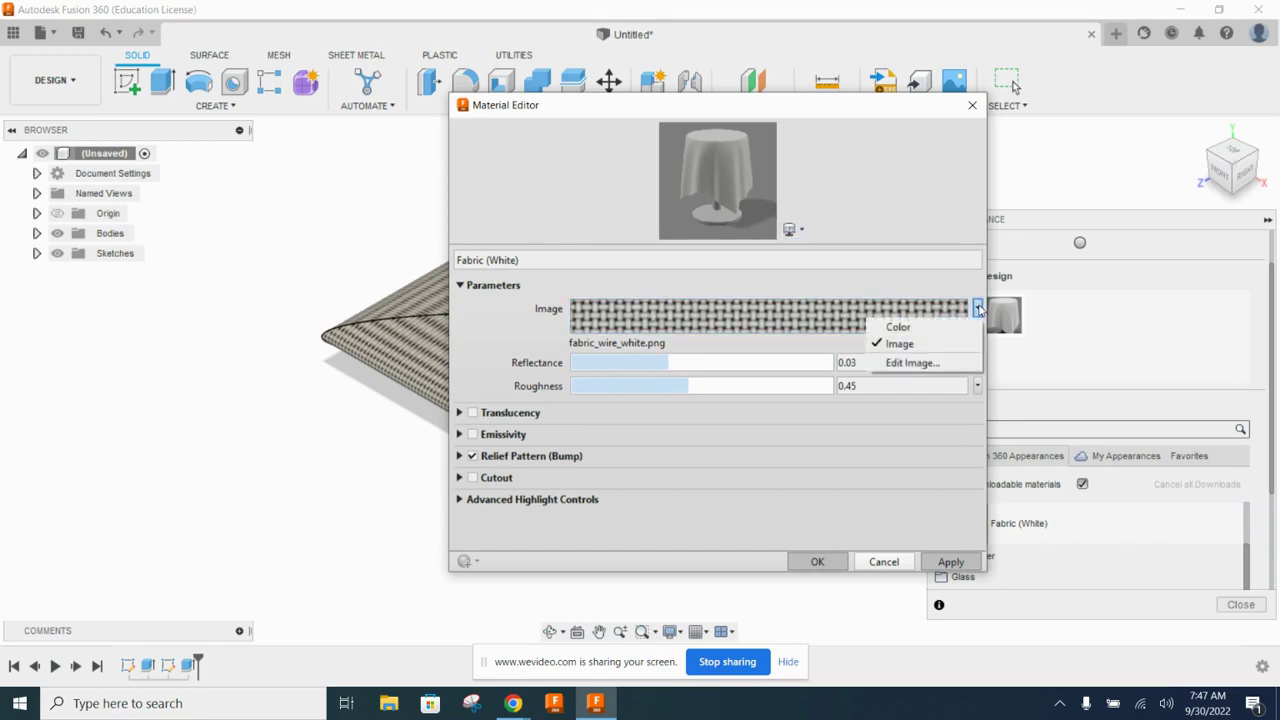
left_click(899, 328)
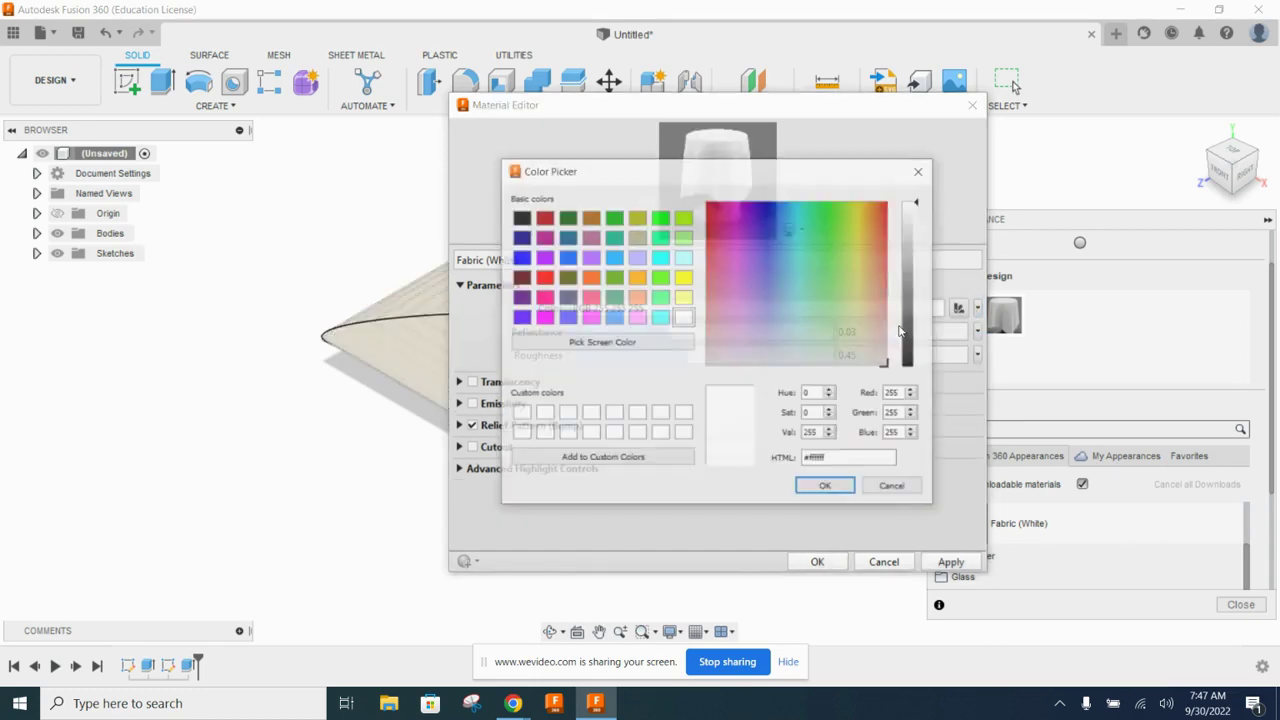
left_click(764, 218)
left_click(764, 215)
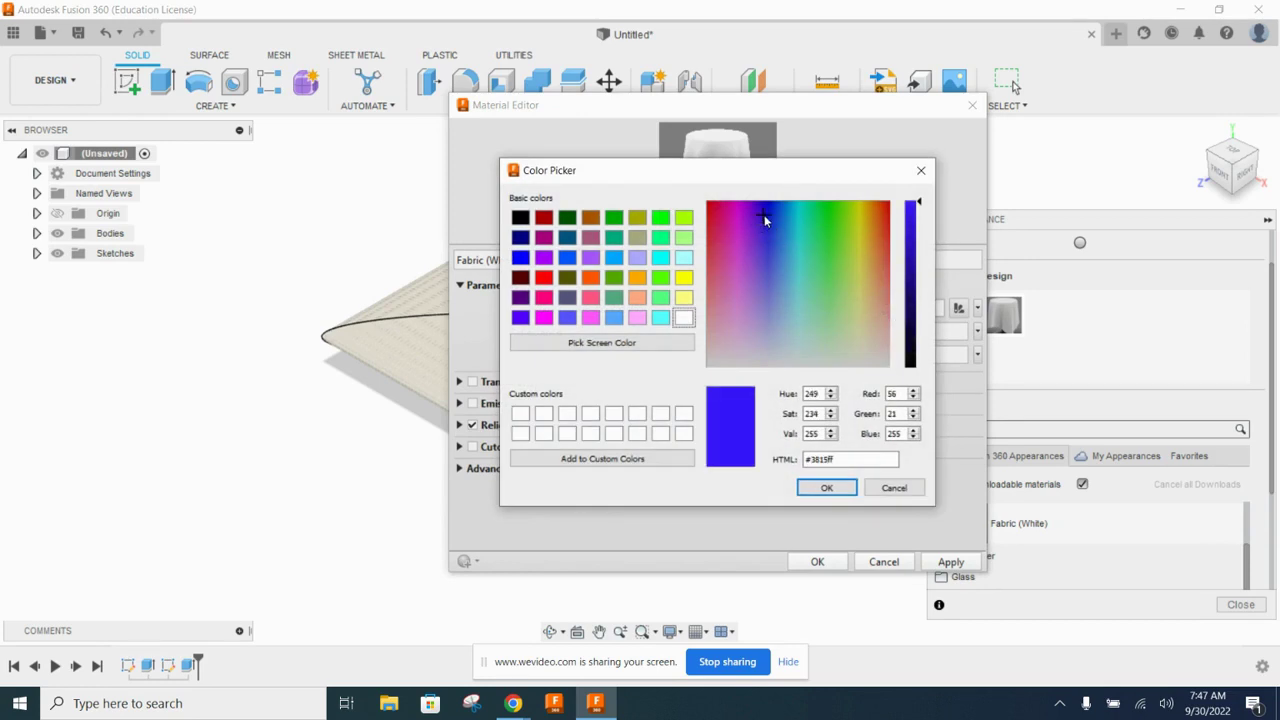
mouse_move(919, 230)
left_mouse_down()
mouse_move(919, 314)
mouse_move(910, 208)
left_mouse_up()
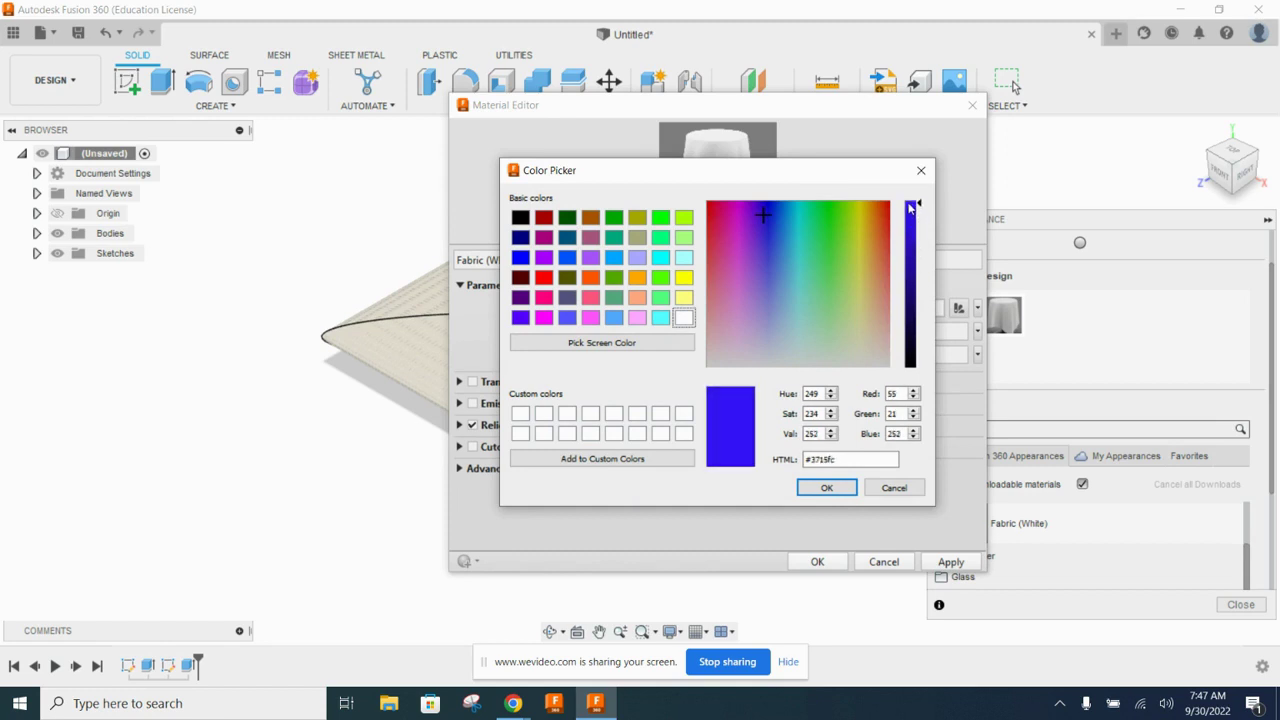
left_click(828, 487)
left_click(950, 561)
left_click(884, 561)
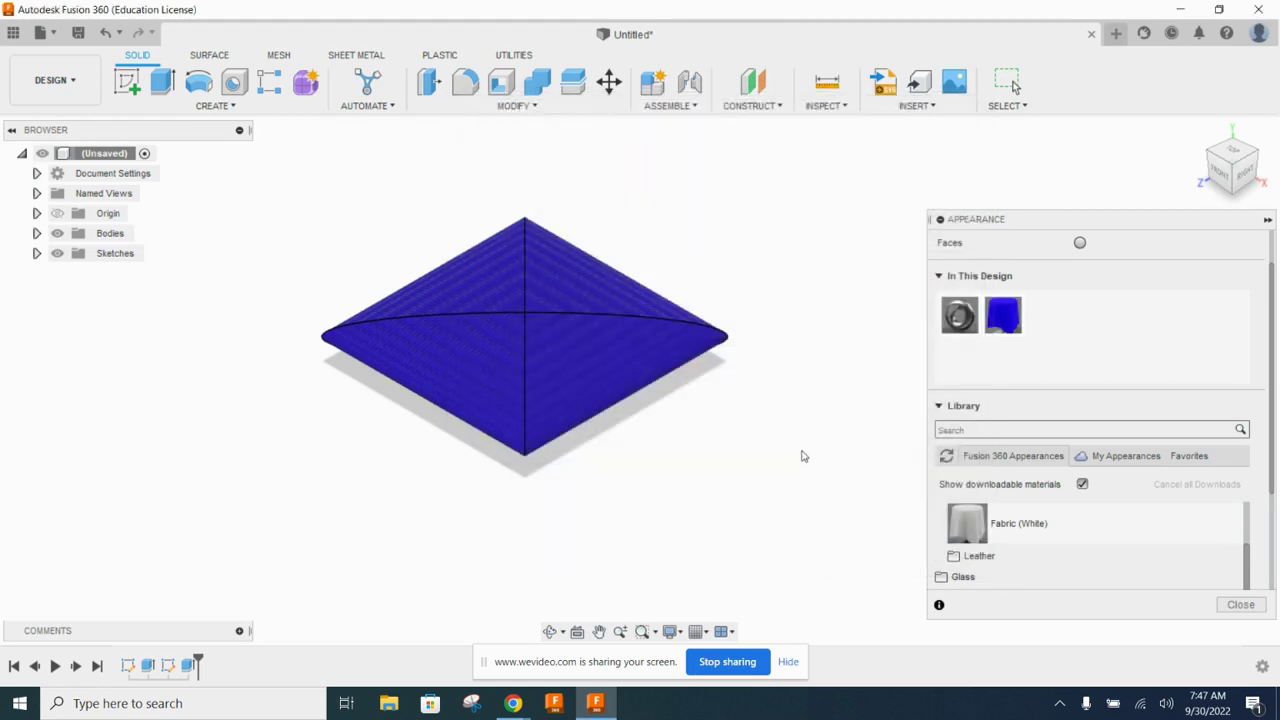
Inspect the fabric texture on the solid up close and close the appearance settings.
scroll(589, 313, "up", 5)
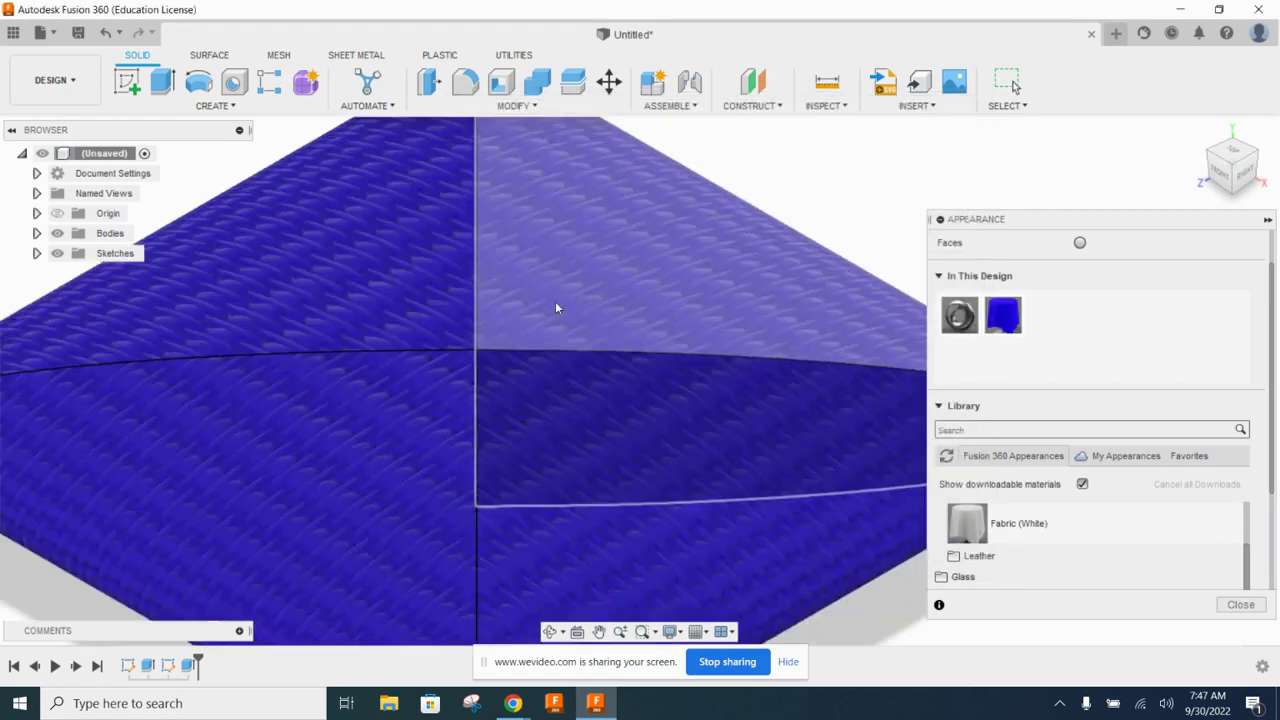
scroll(586, 298, "down", 5)
scroll(580, 299, "down", 3)
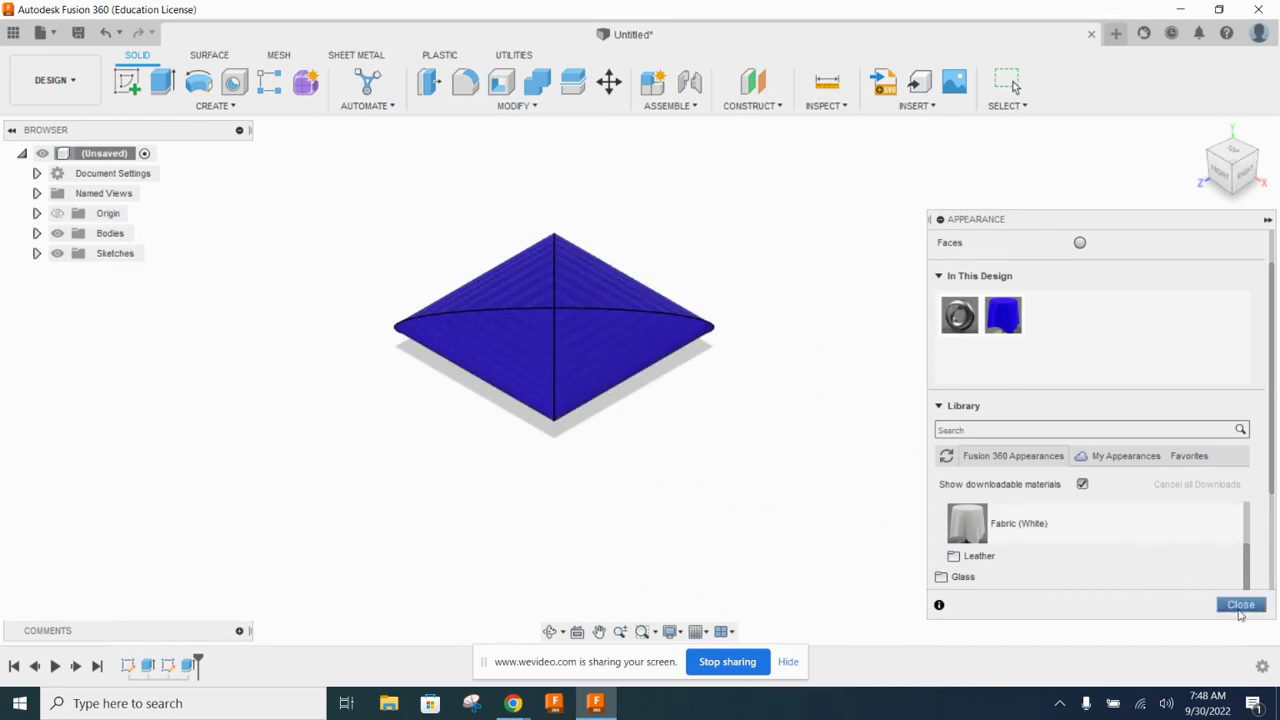
left_click(1240, 604)
scroll(563, 316, "up", 2)
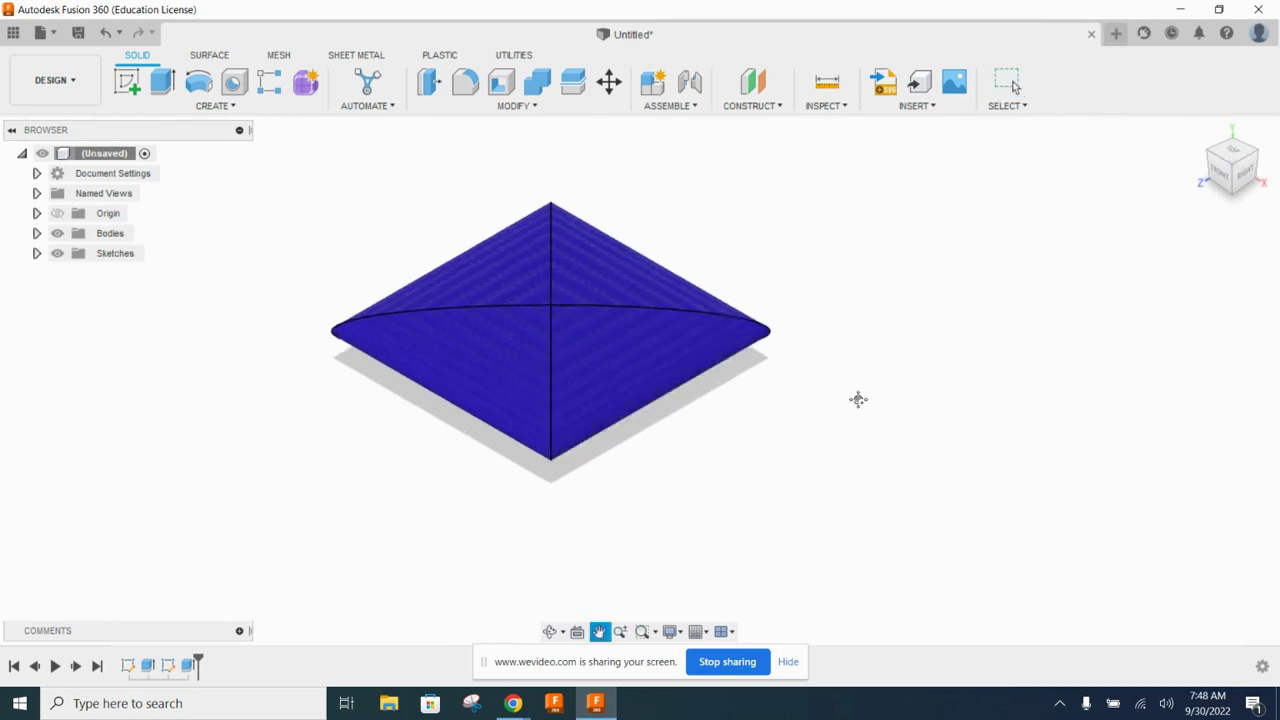
middle_click_drag(857, 400, 700, 360, "shift")
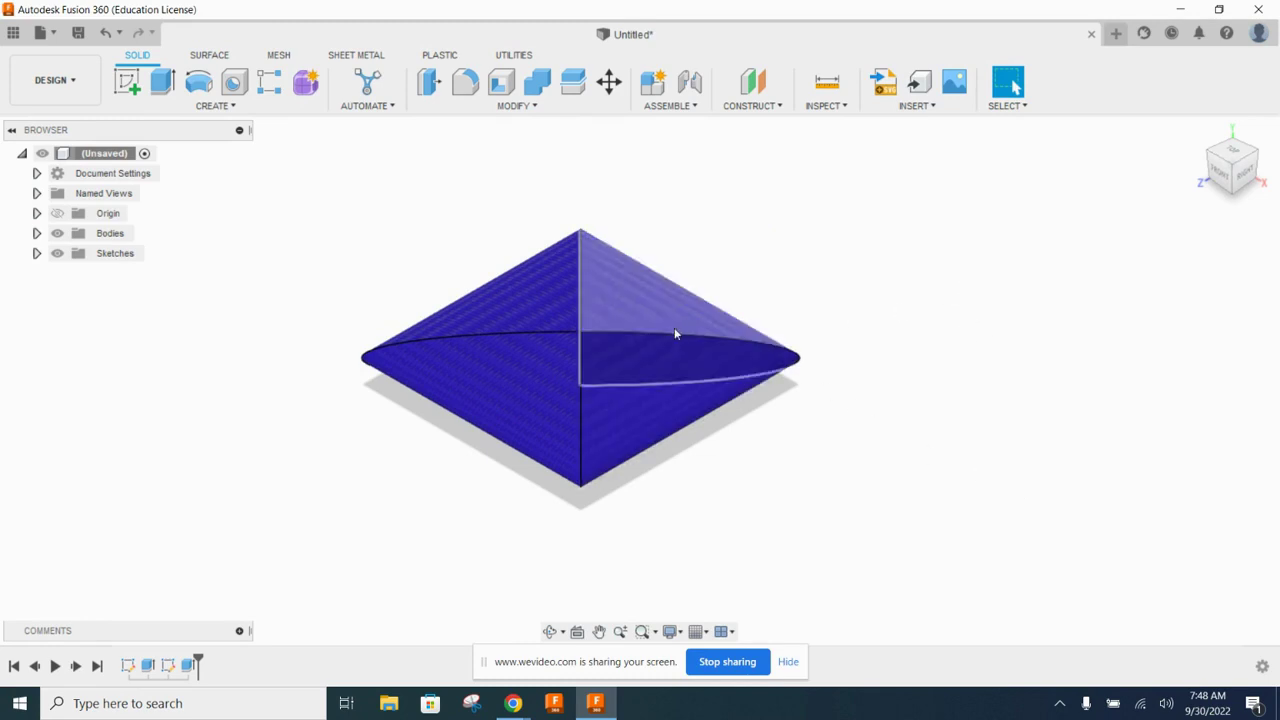
Duplicate the design's blue fabric appearance and recolor the copy red with RGB 255, 32, 20.
right_click(643, 372)
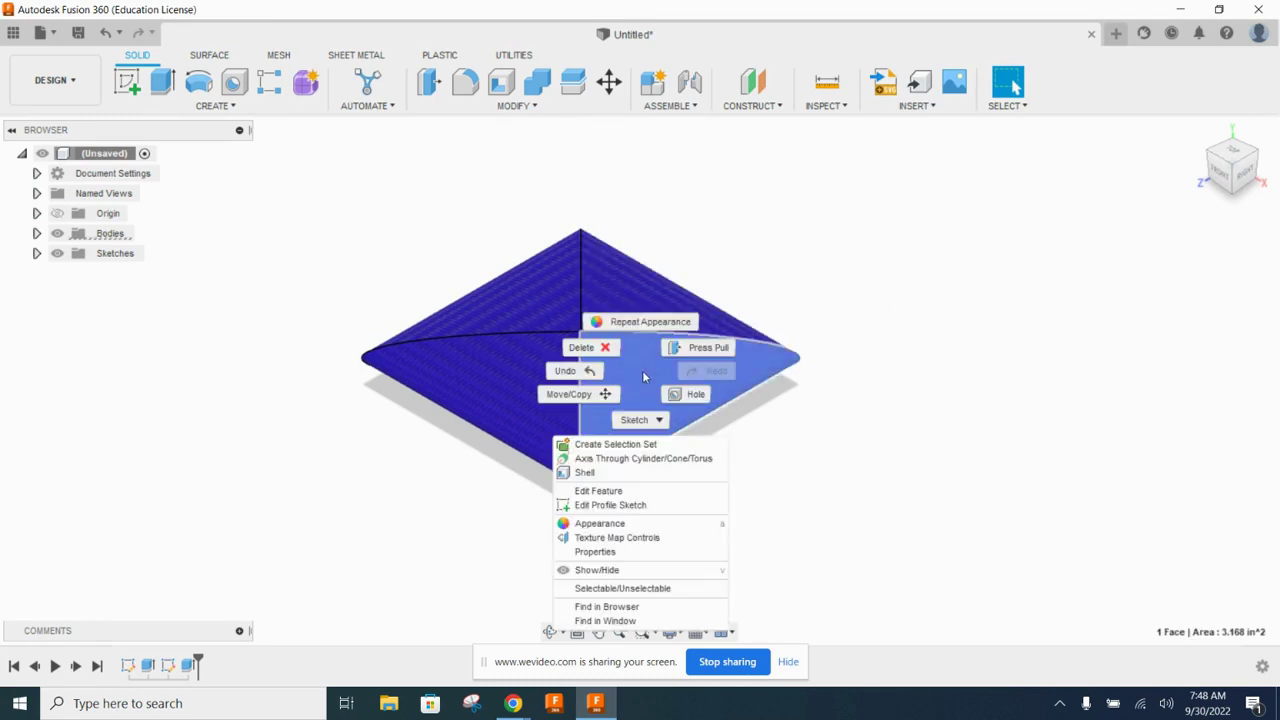
left_click(600, 523)
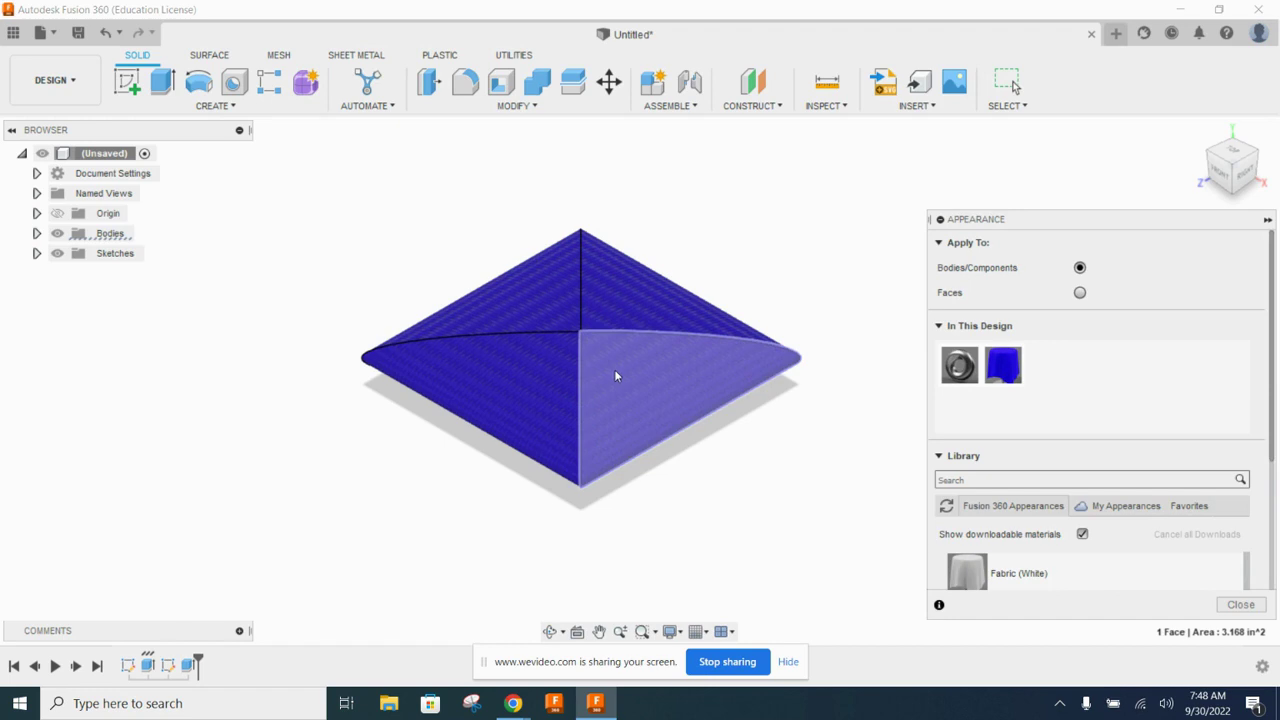
right_click(1003, 364)
left_click(1045, 393)
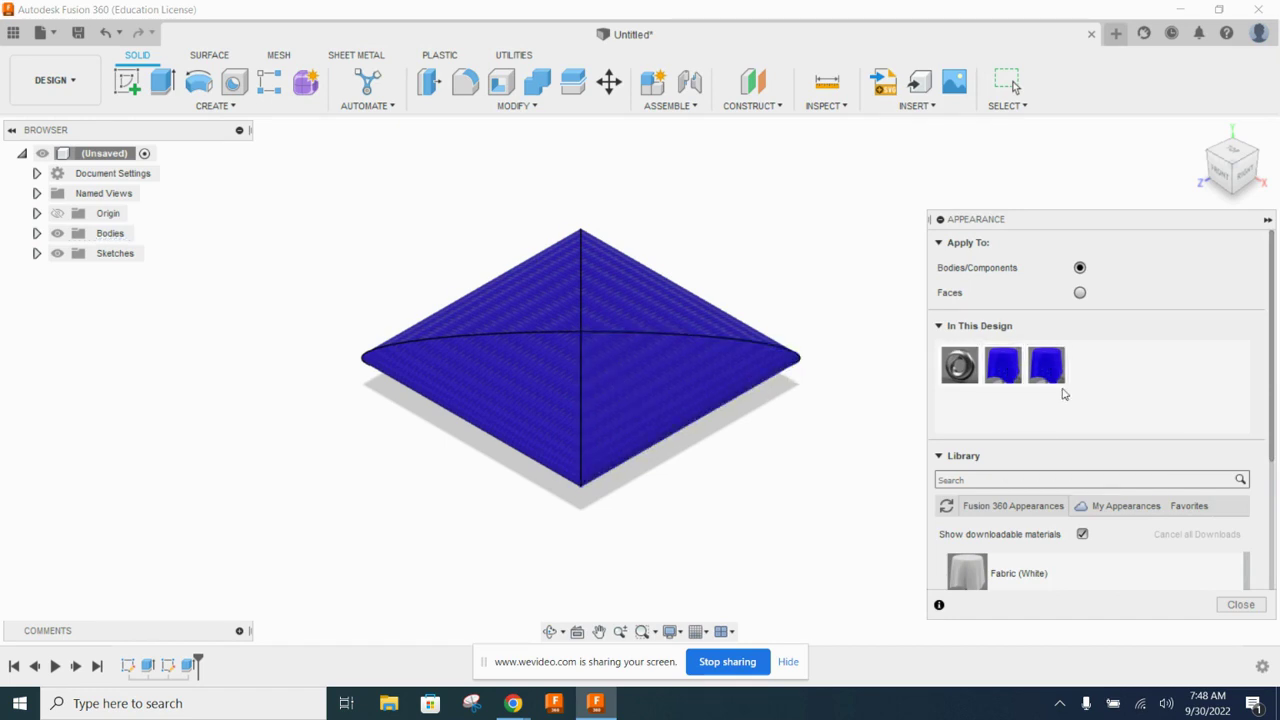
right_click(1050, 368)
left_click(1080, 376)
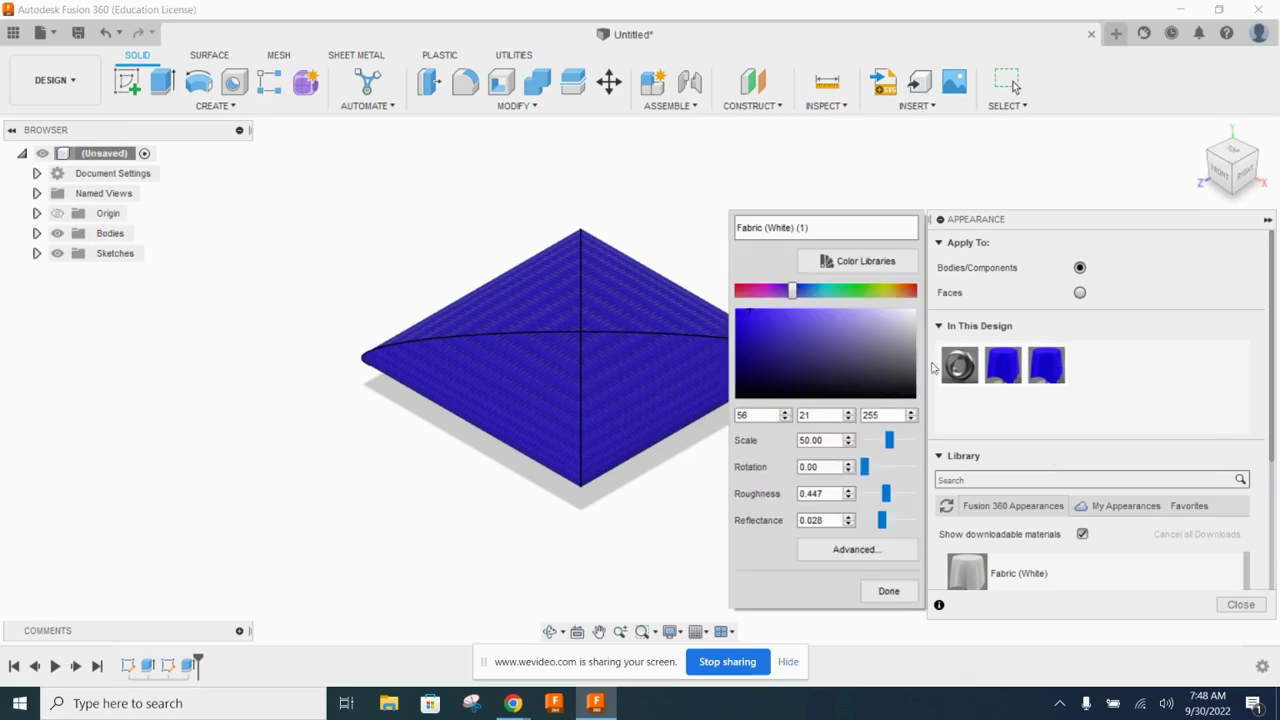
left_click_drag(789, 283, 910, 297)
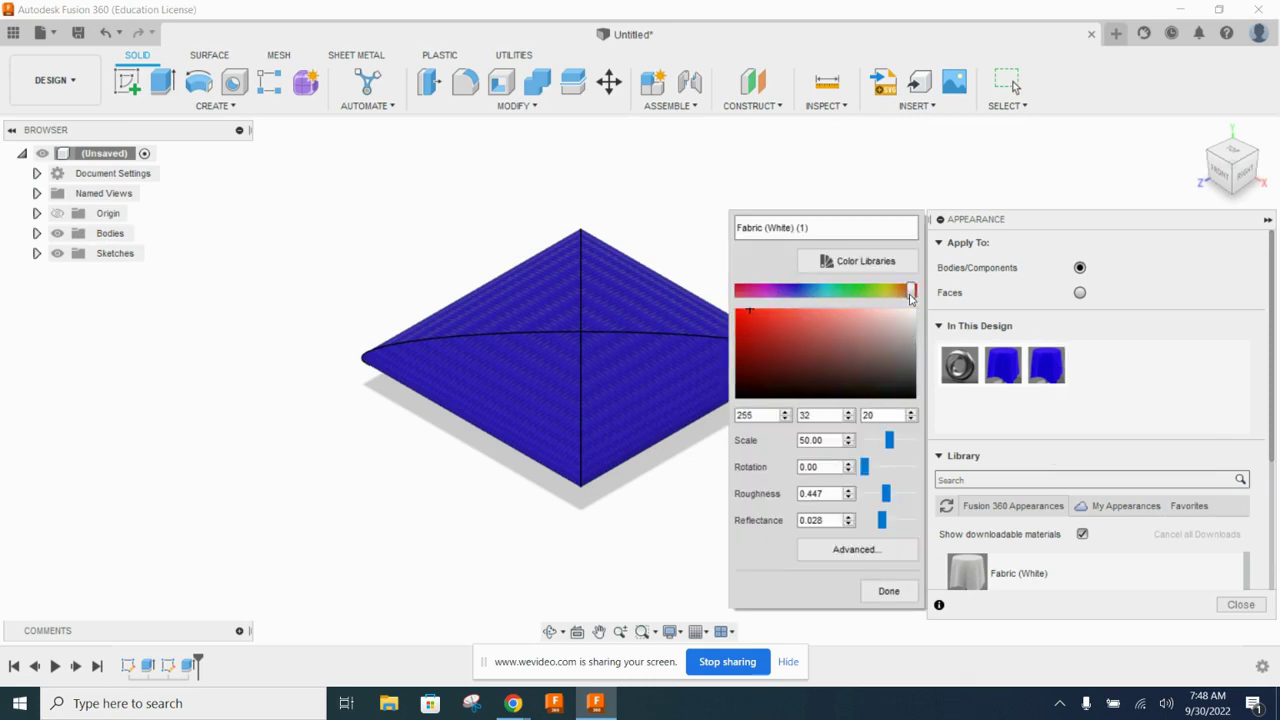
left_click(889, 591)
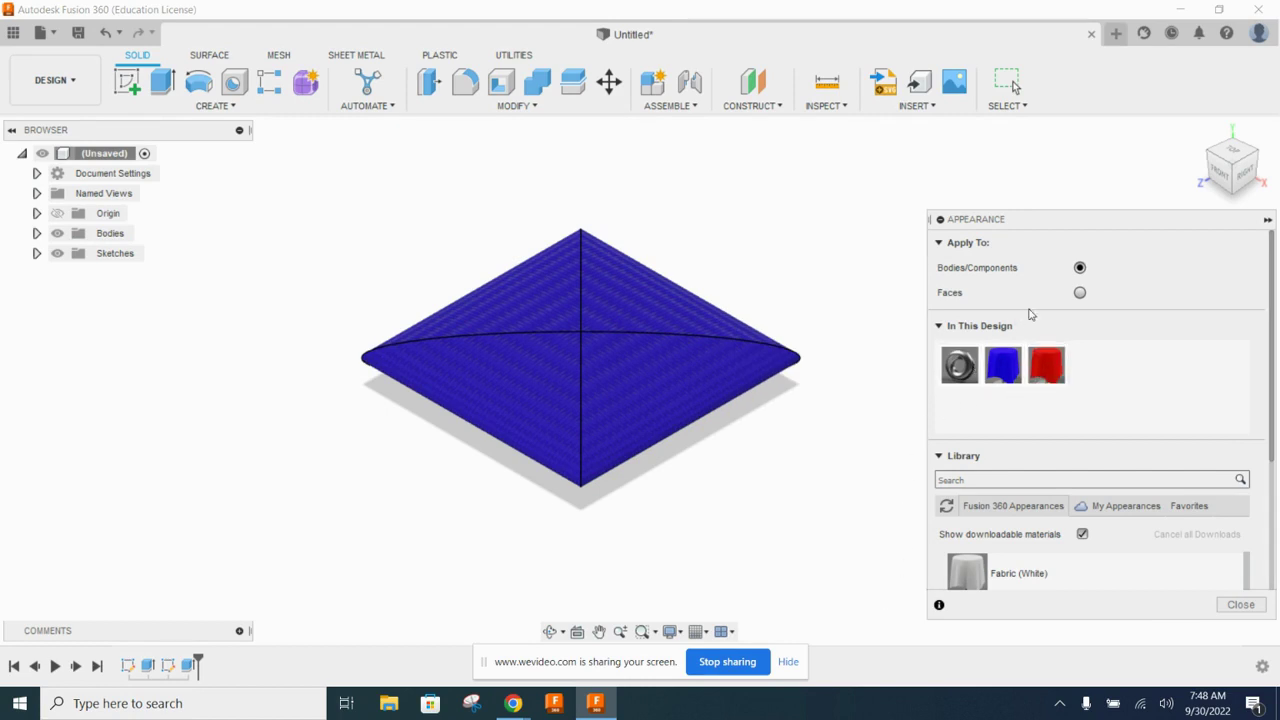
Apply the red fabric to individual faces so the pillow's upper faces alternate red and blue, and close the appearance settings.
left_click(1080, 292)
left_click_drag(1058, 352, 677, 364)
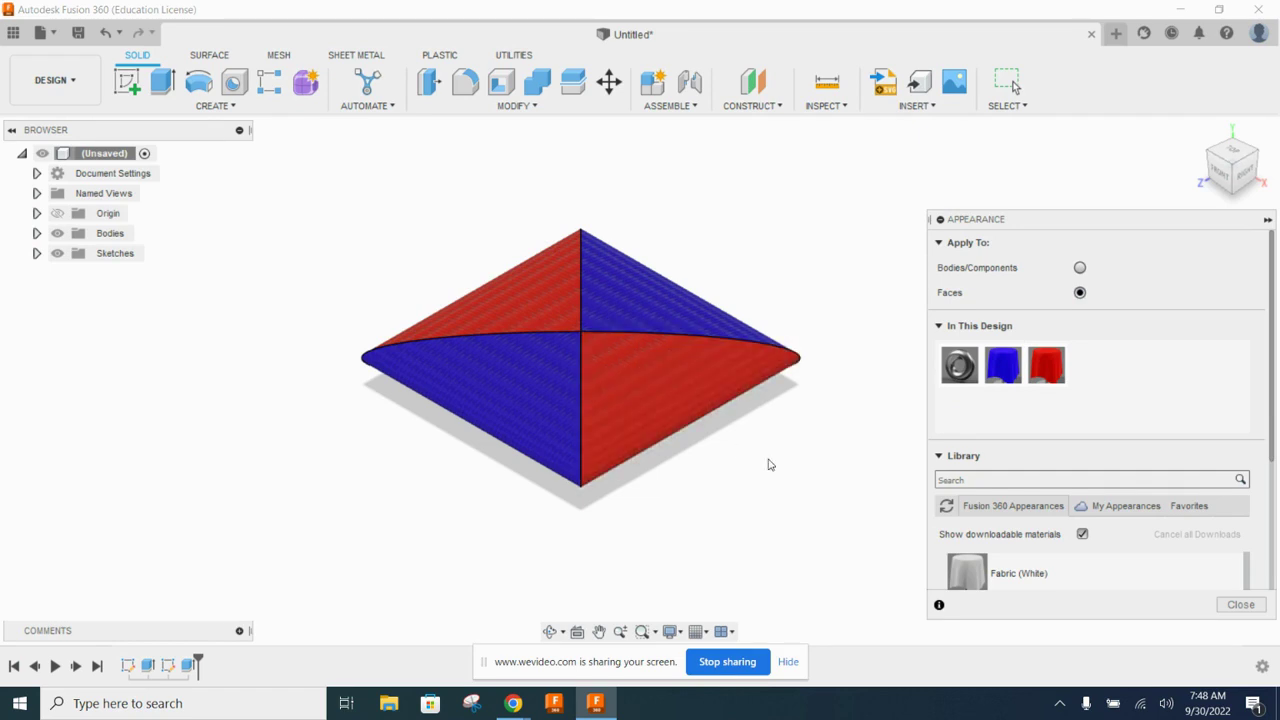
left_click(1240, 604)
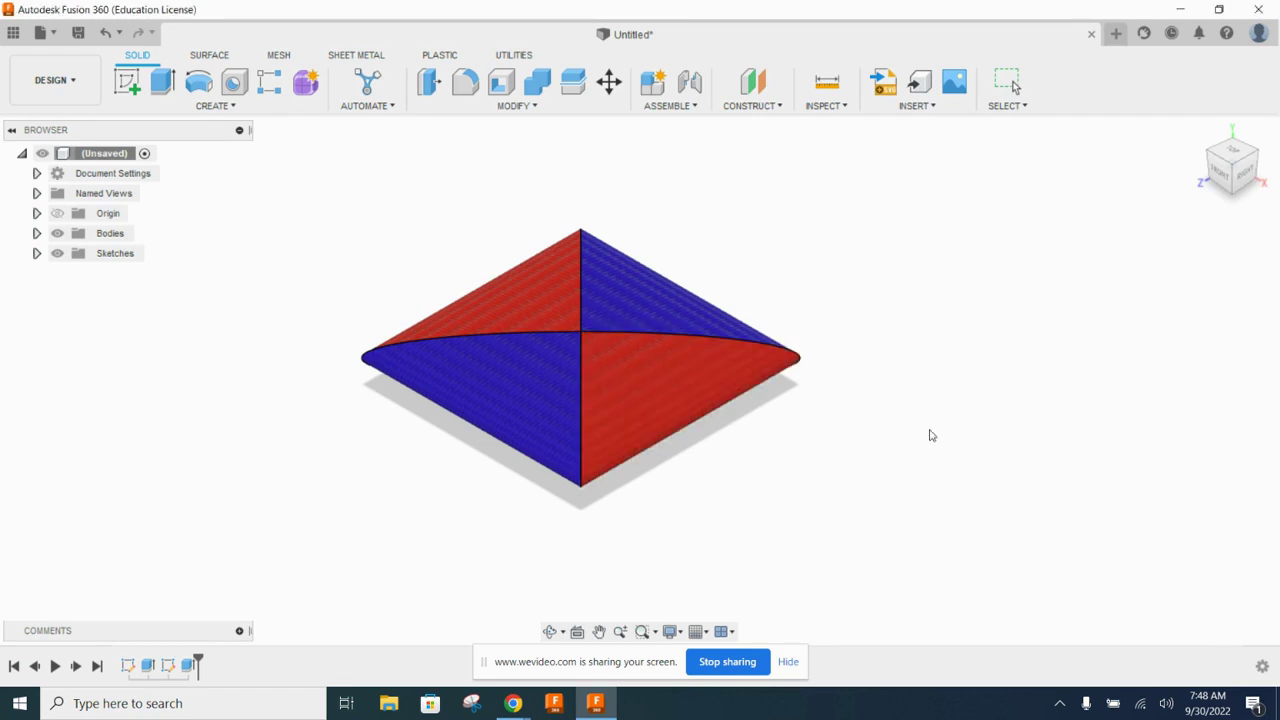
Save the design as Bean Bag 3 in the Carnival Game folder.
middle_click_drag(847, 415, 777, 366, "shift")
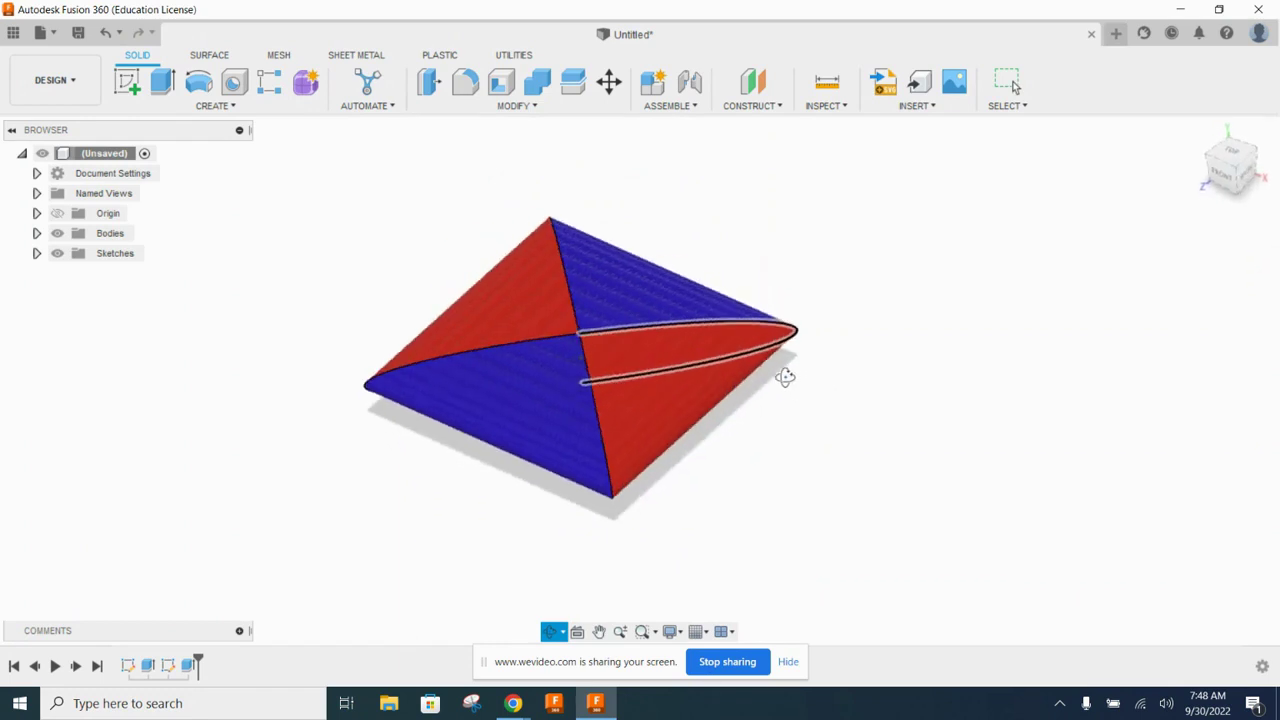
key("F6")
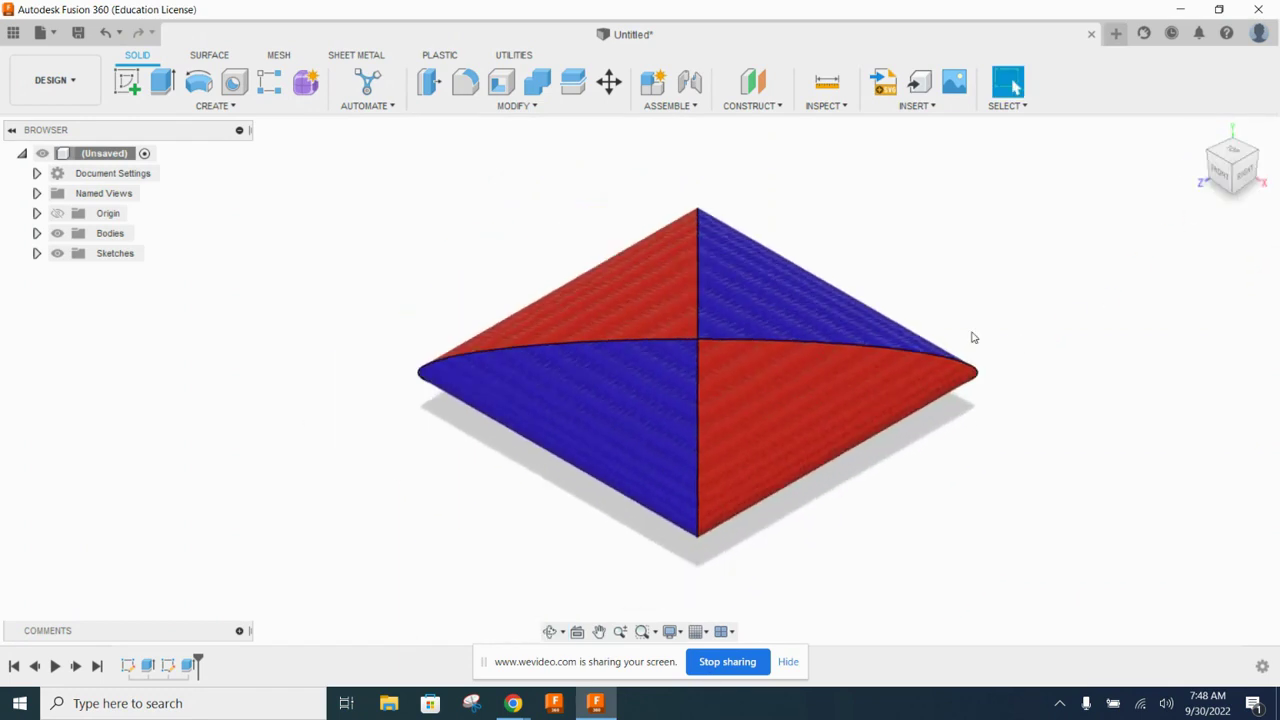
middle_click_drag(1051, 366, 845, 367)
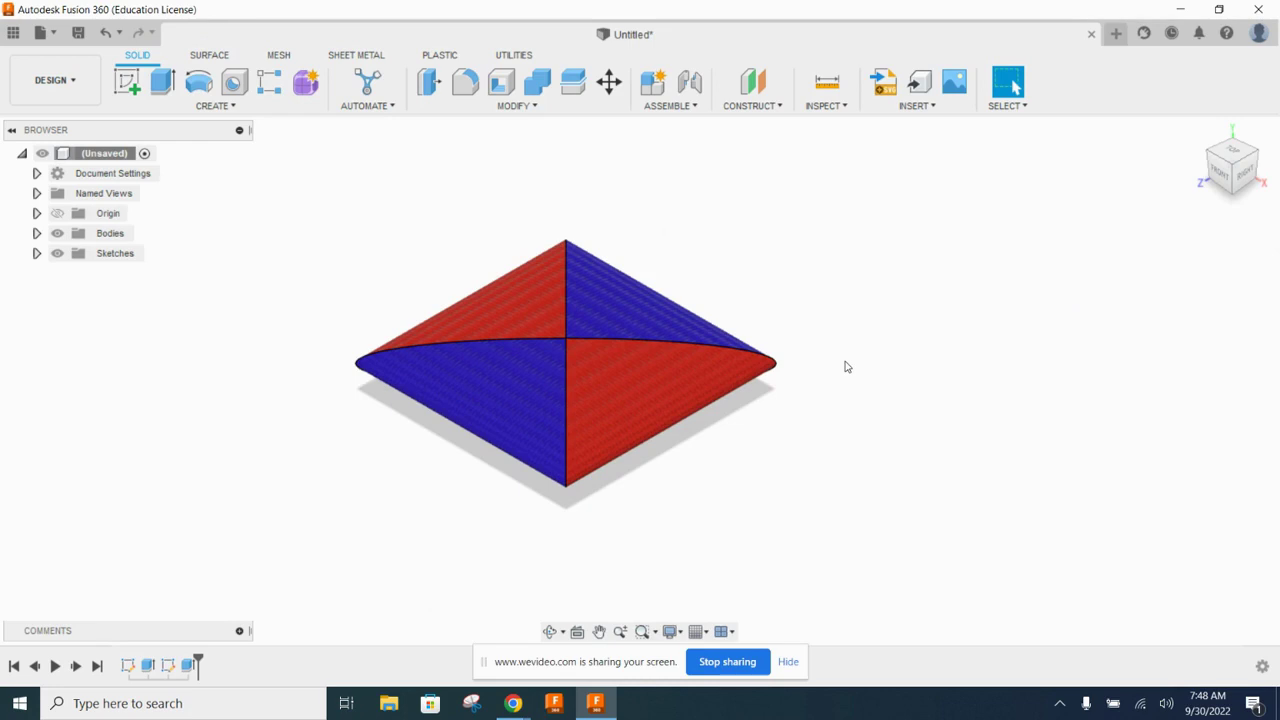
left_click(78, 34)
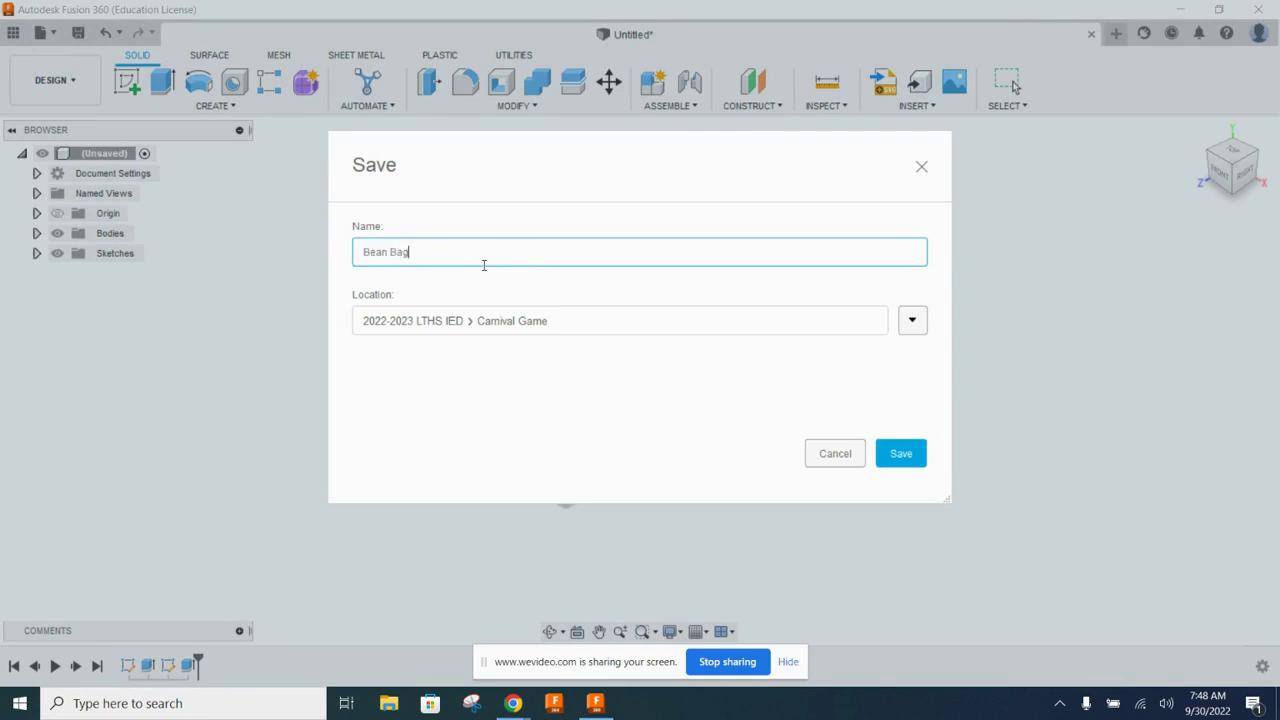
key("Return")
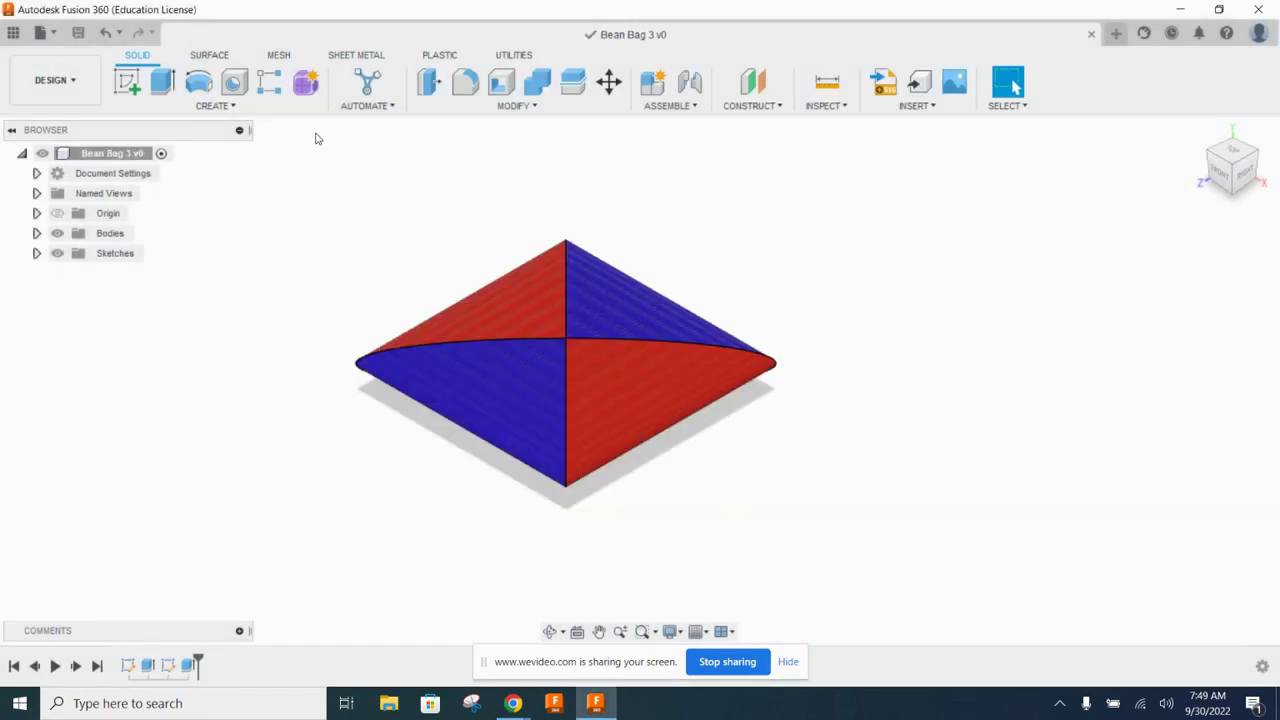
Open the Carnival Game Assembly design from the Carnival Game folder.
left_click(13, 32)
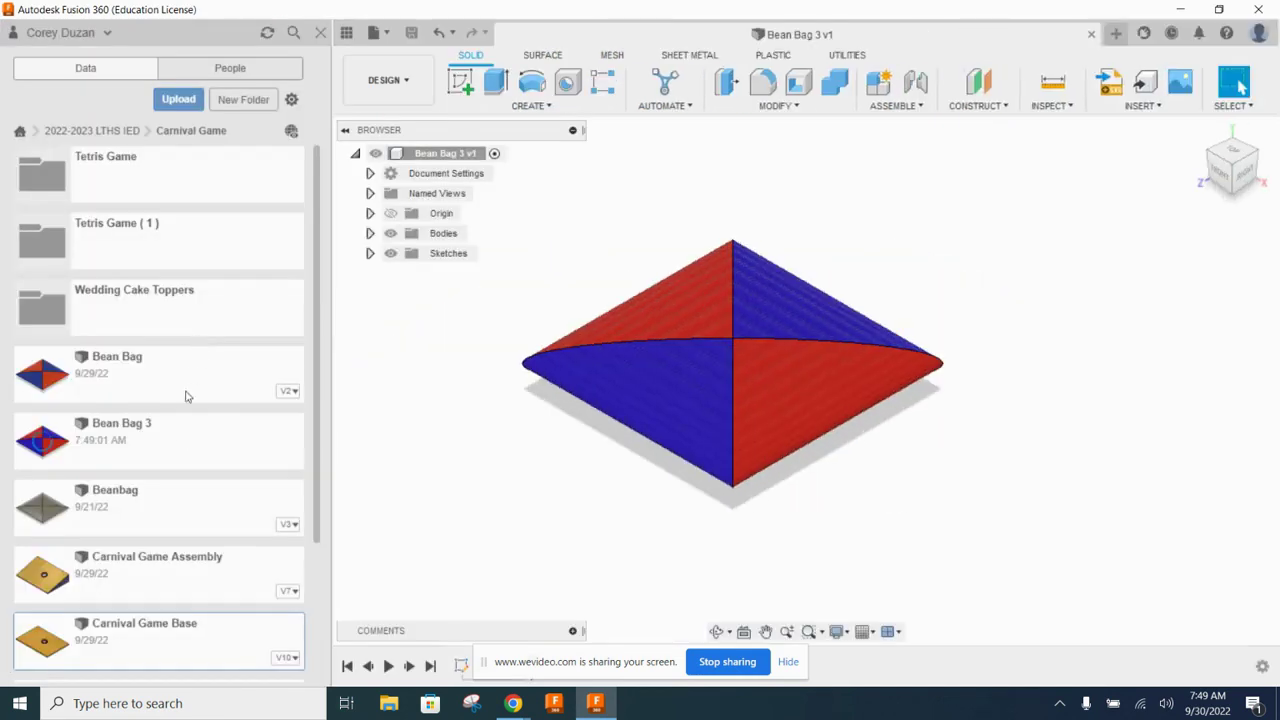
double_click(200, 572)
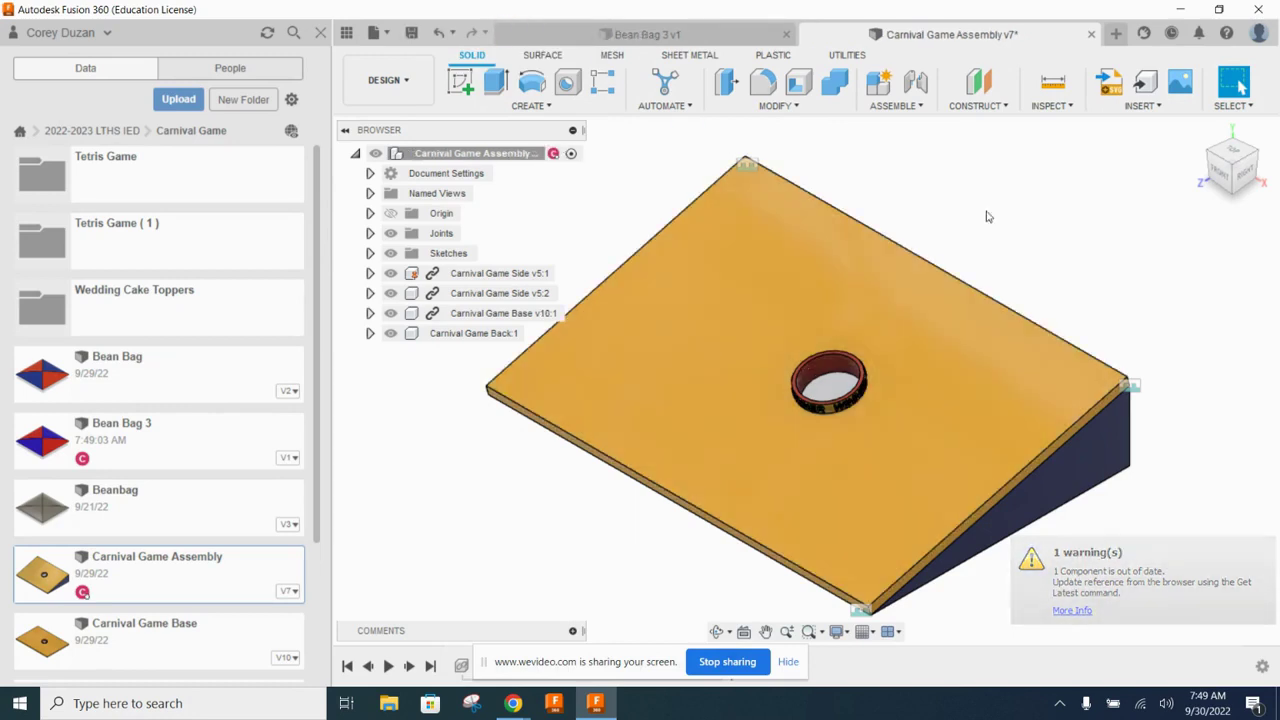
scroll(953, 277, "down", 3)
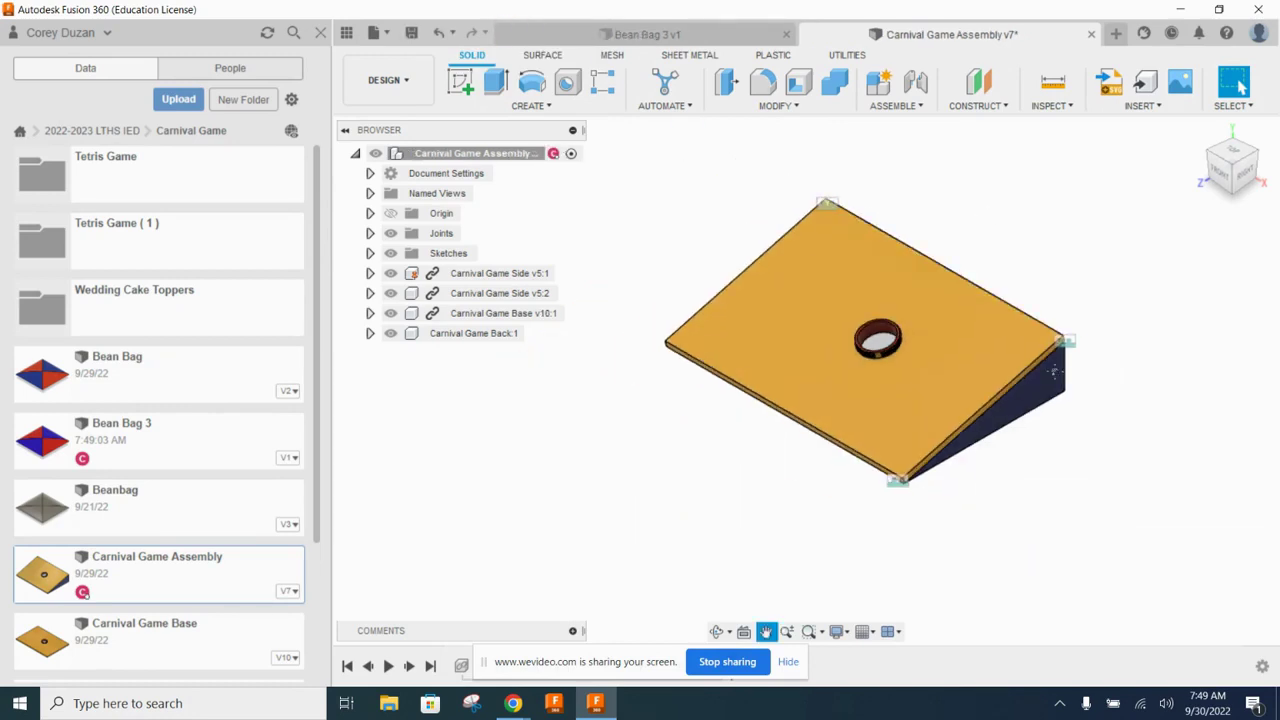
middle_click_drag(1053, 372, 923, 424)
Insert Bean Bag 3 into the assembly and move it clear of the board, about X 6.333, Y 15.929 and Z -22.262 in.
left_click_drag(130, 446, 1080, 248)
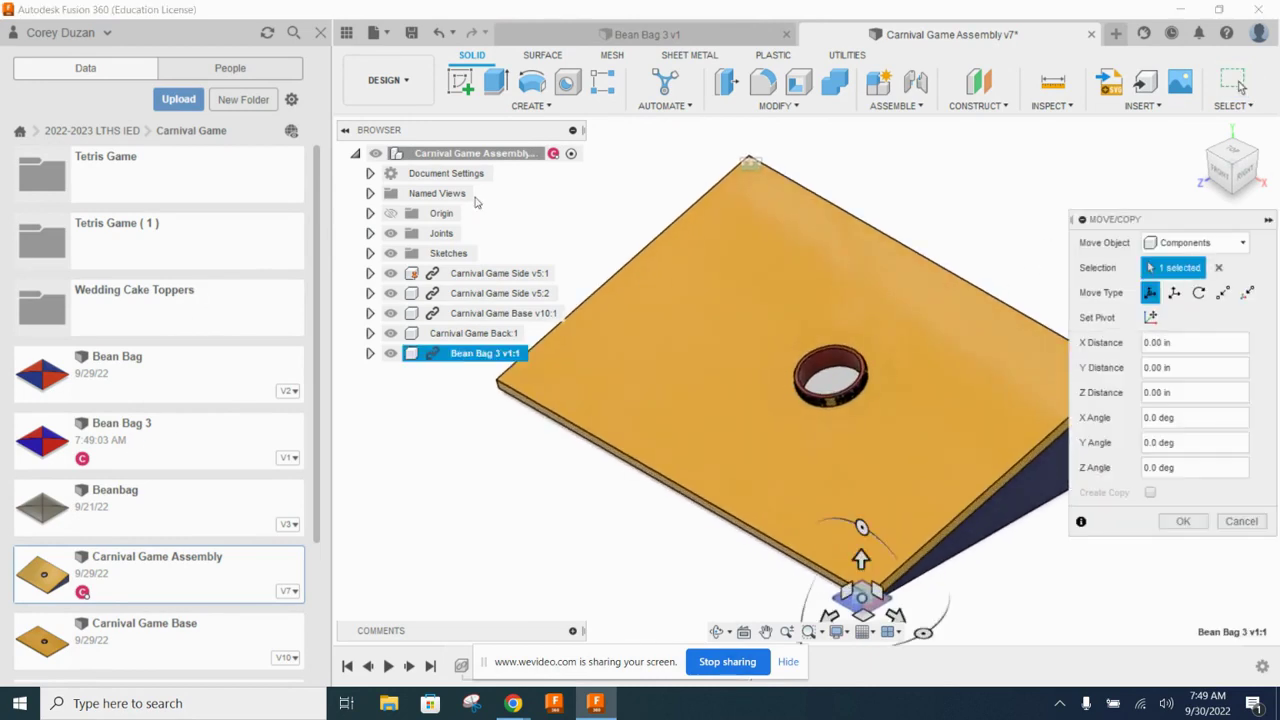
left_click(320, 32)
scroll(601, 366, "down", 3)
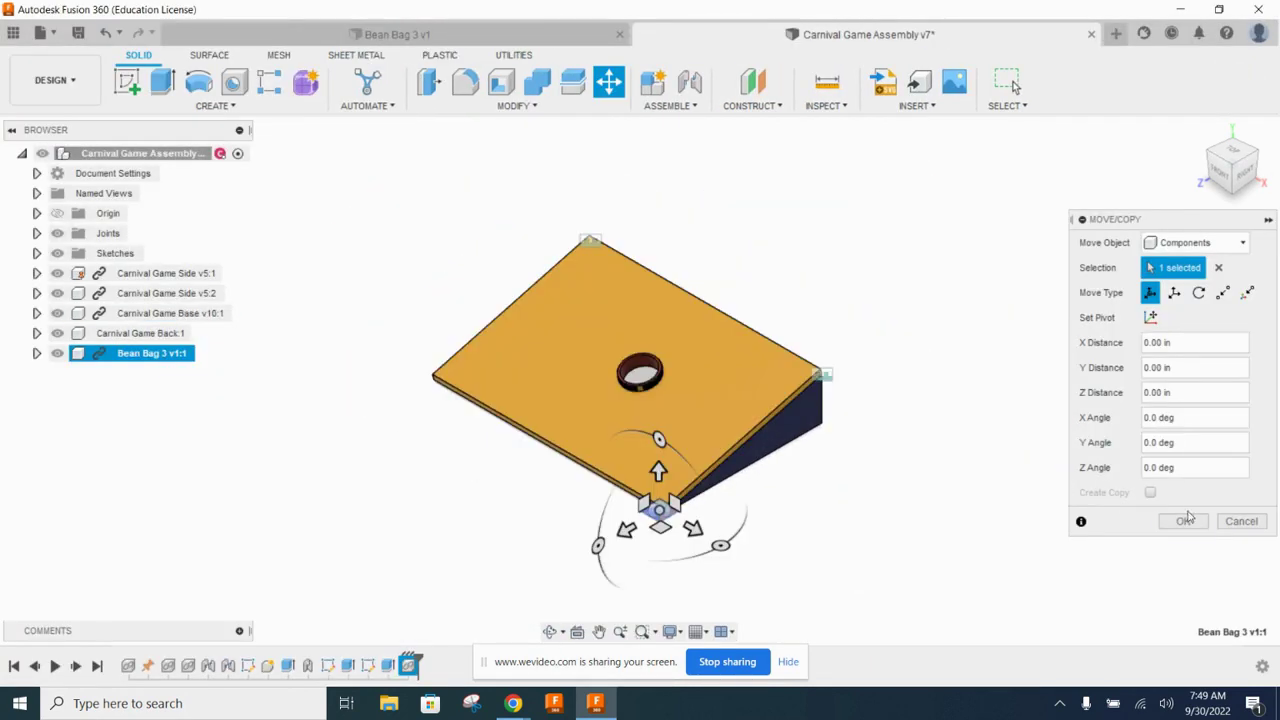
left_click_drag(658, 510, 872, 303)
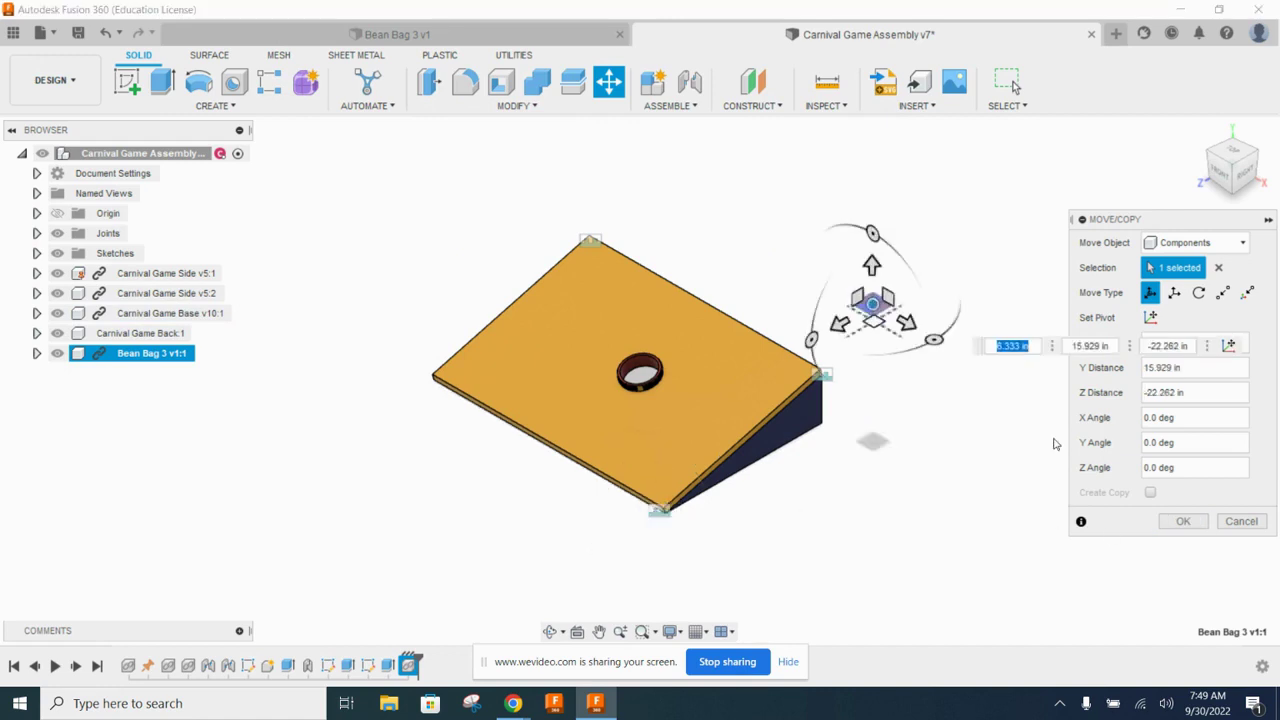
left_click(1183, 521)
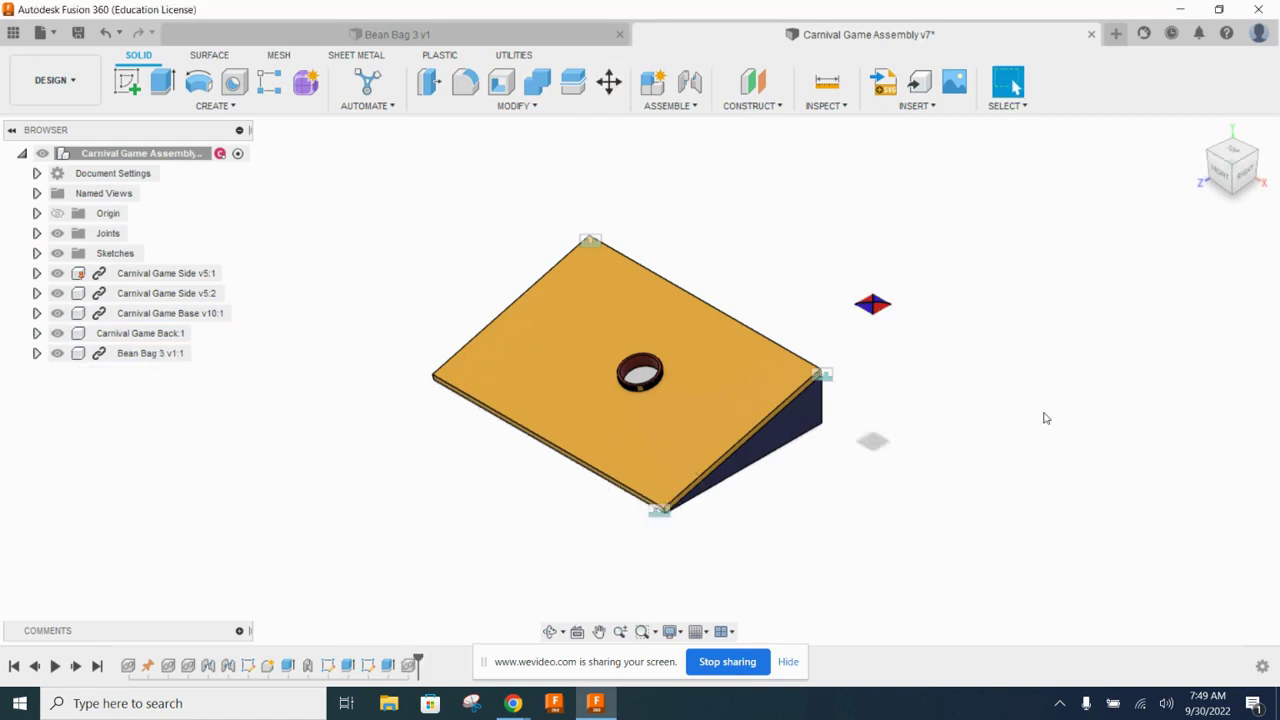
Try to joint the bean bag's top center point to the game base's upper corner, rotating it to a 95 degree angle.
left_click(689, 81)
scroll(885, 310, "up", 3)
scroll(890, 312, "up", 5)
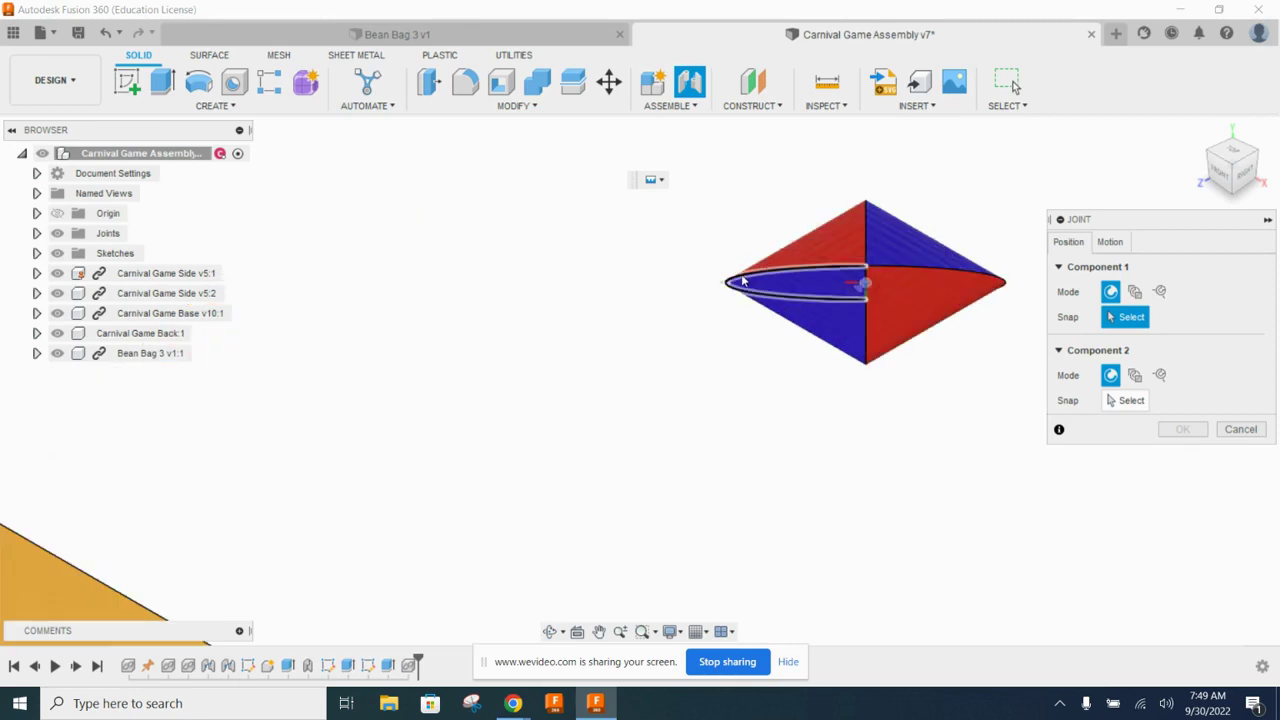
left_click(866, 266)
scroll(829, 354, "down", 4)
scroll(743, 409, "up", 3)
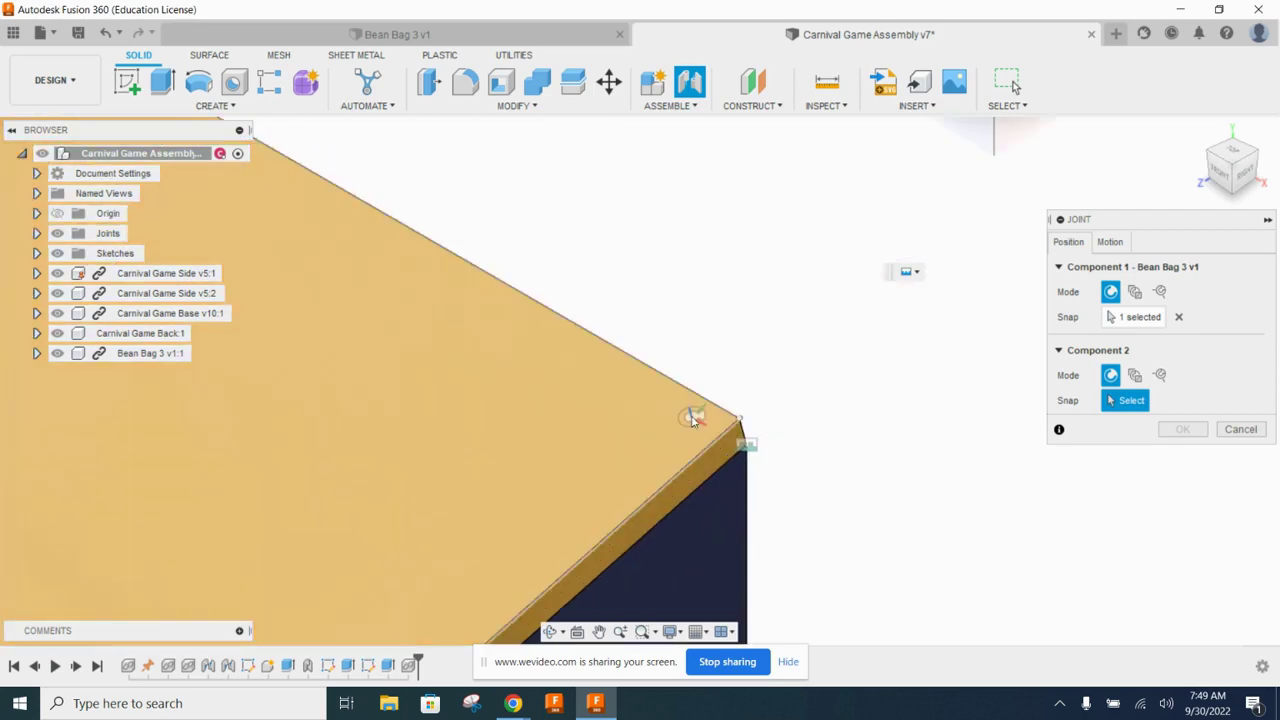
left_click(708, 426)
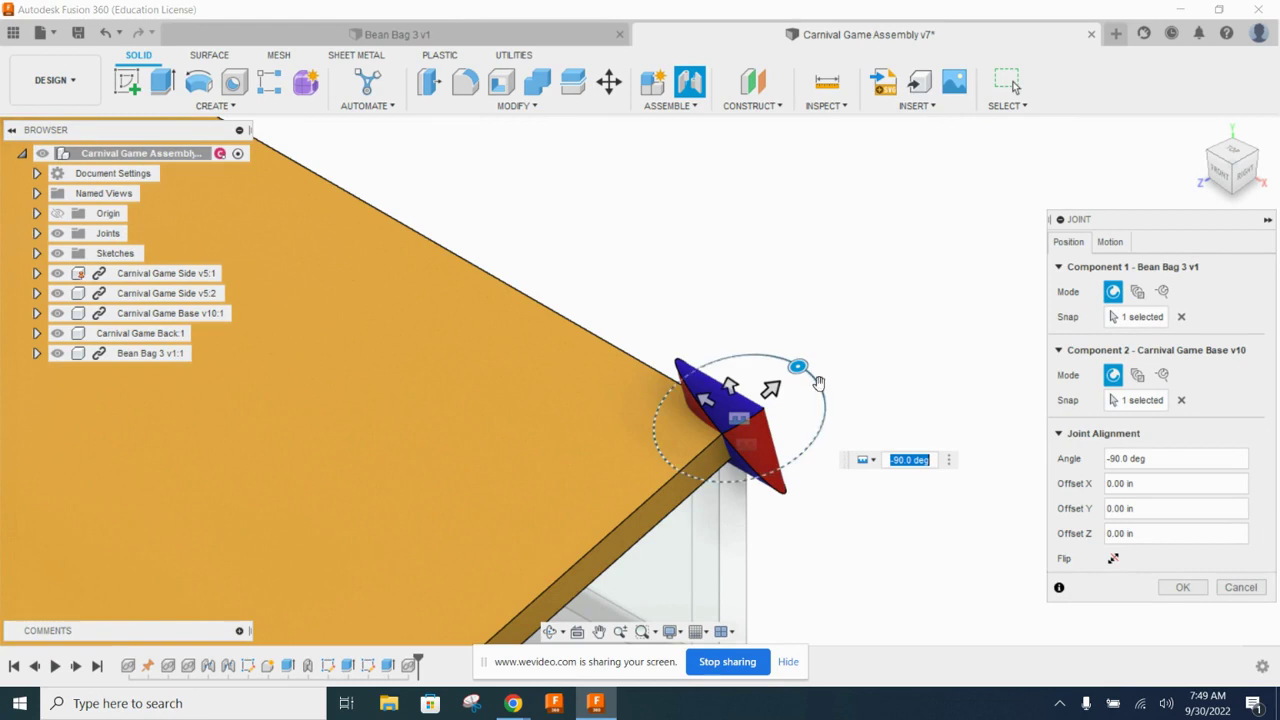
left_click_drag(800, 362, 663, 502)
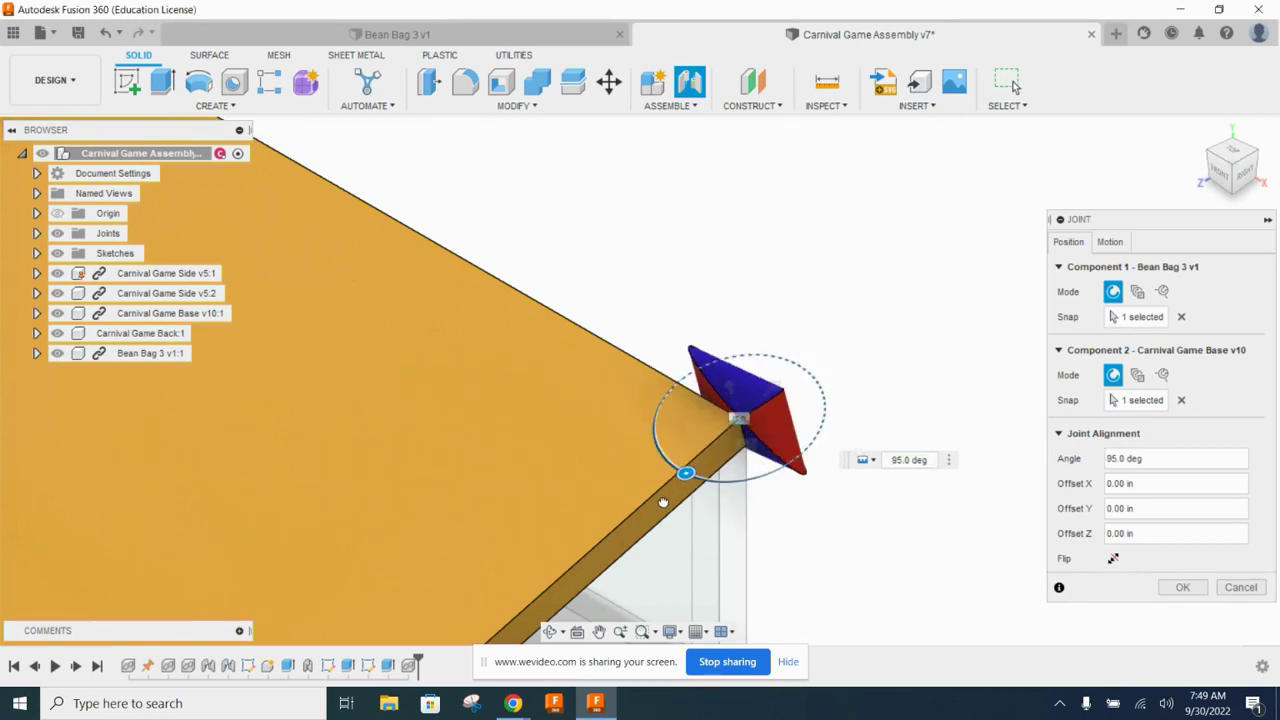
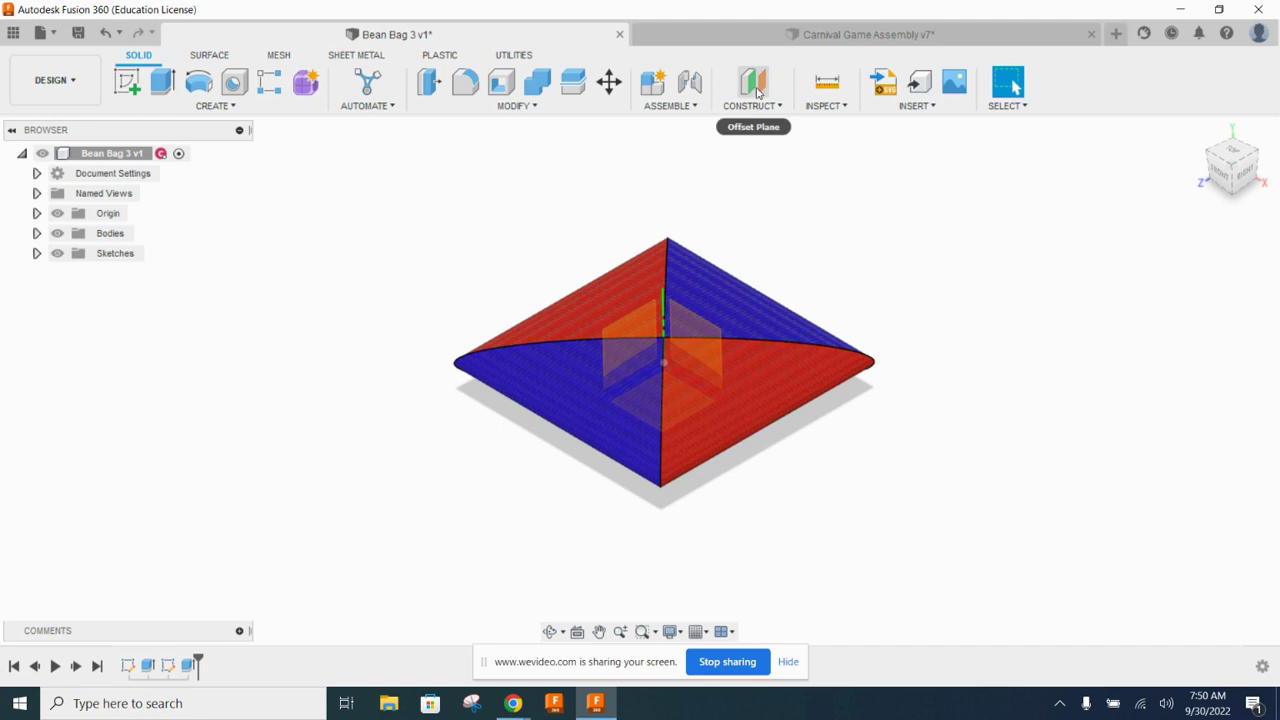
Create a construction plane offset 2.30 in above the XZ plane in the Bean Bag 3 design and hide the origin.
left_click(679, 398)
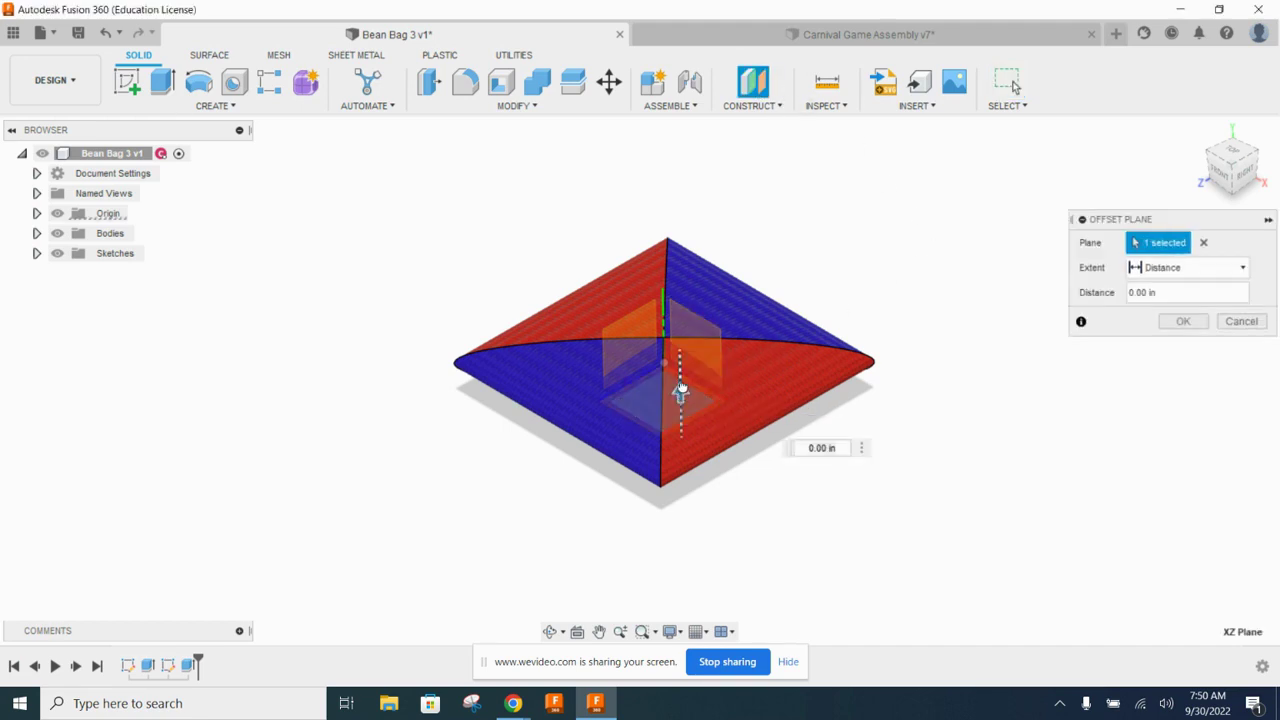
left_click_drag(679, 390, 677, 157)
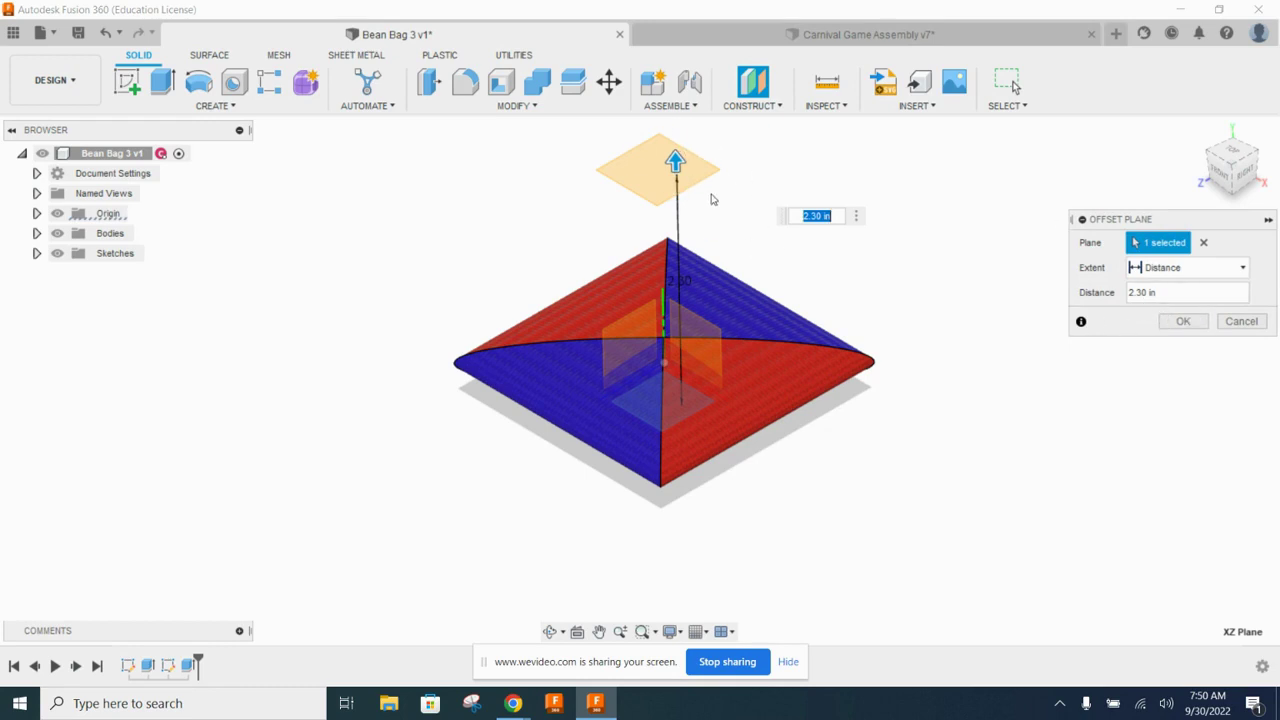
left_click(1222, 174)
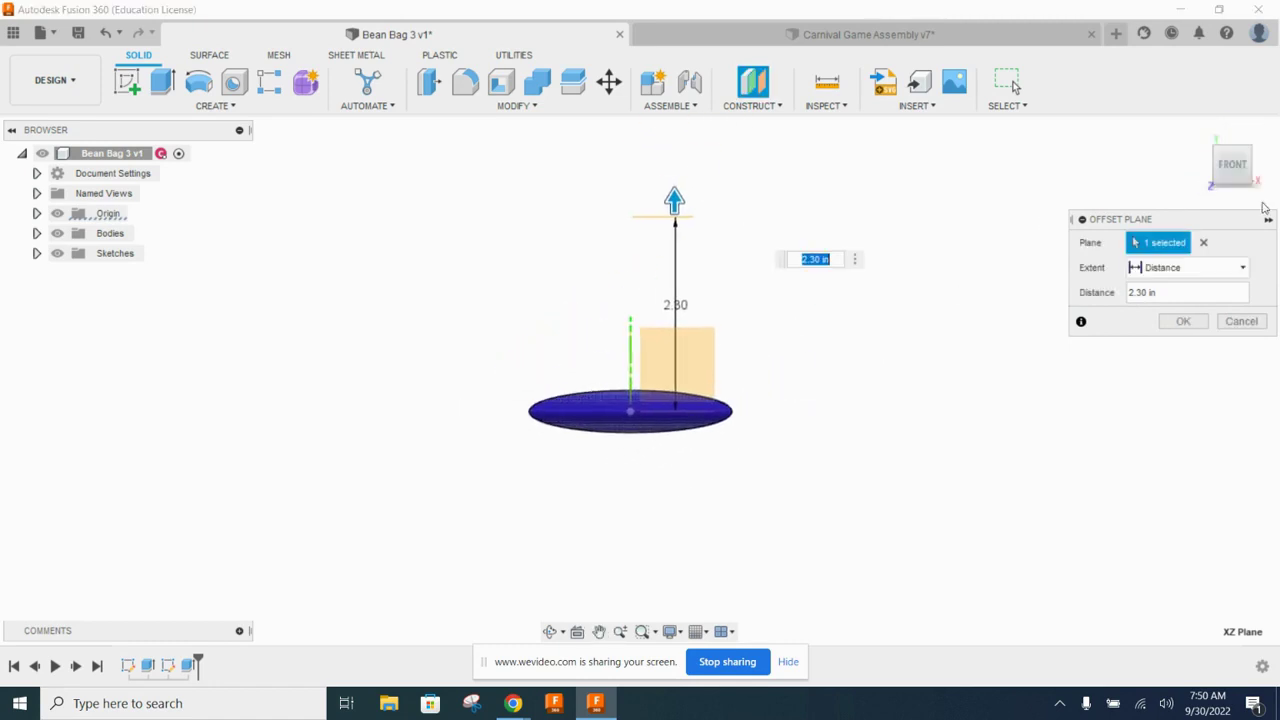
left_click(1249, 150)
left_click(1182, 321)
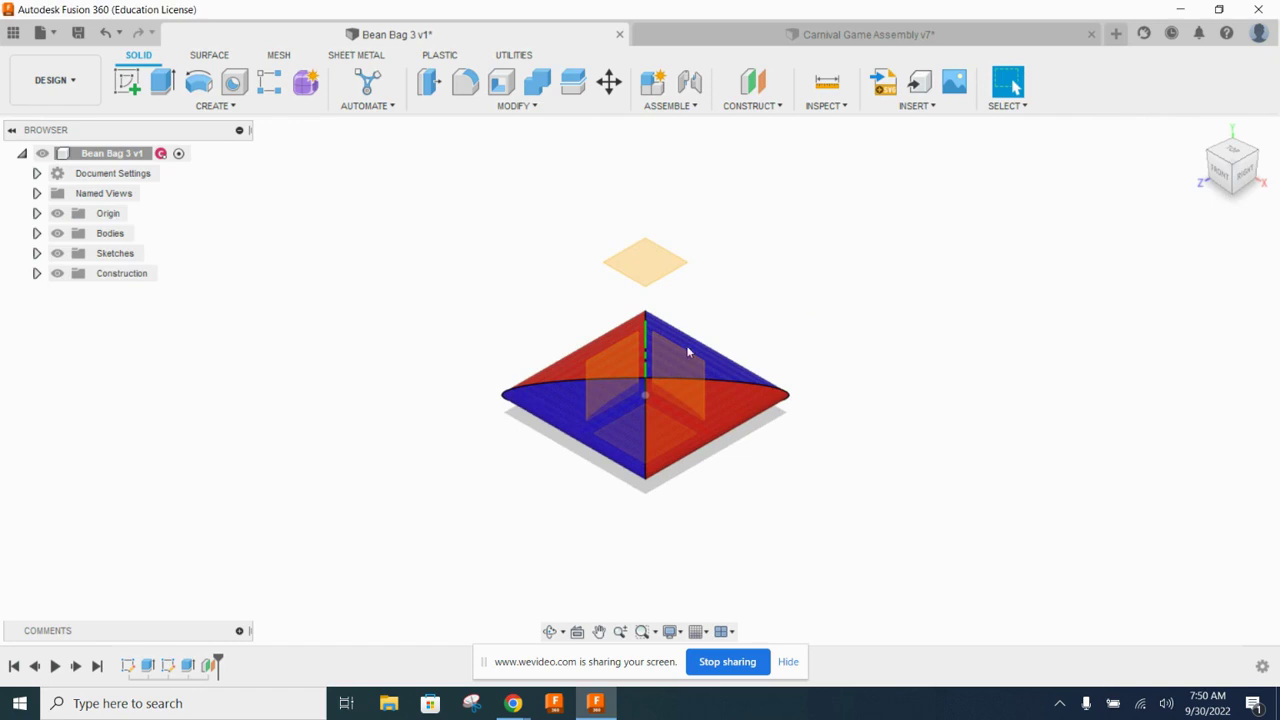
left_click(57, 213)
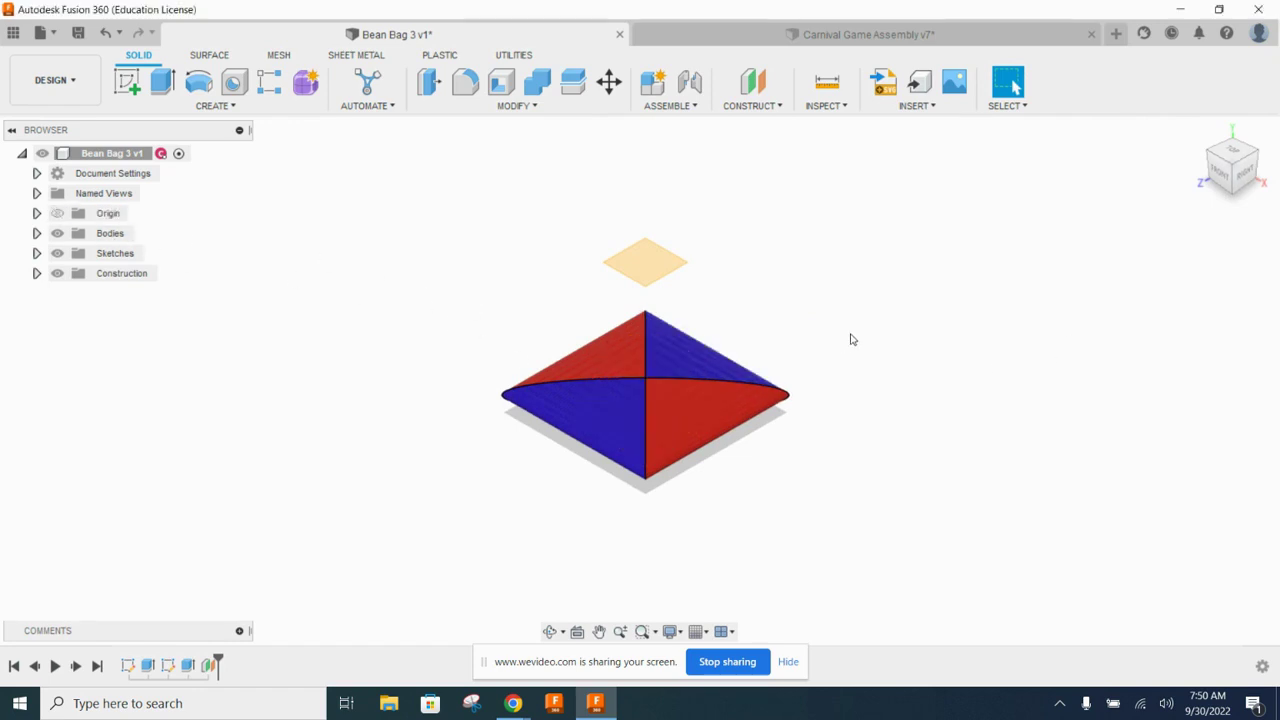
Create a joint origin at the bean bag's top center point, reoriented so its Z axis follows the offset construction plane.
left_click(677, 112)
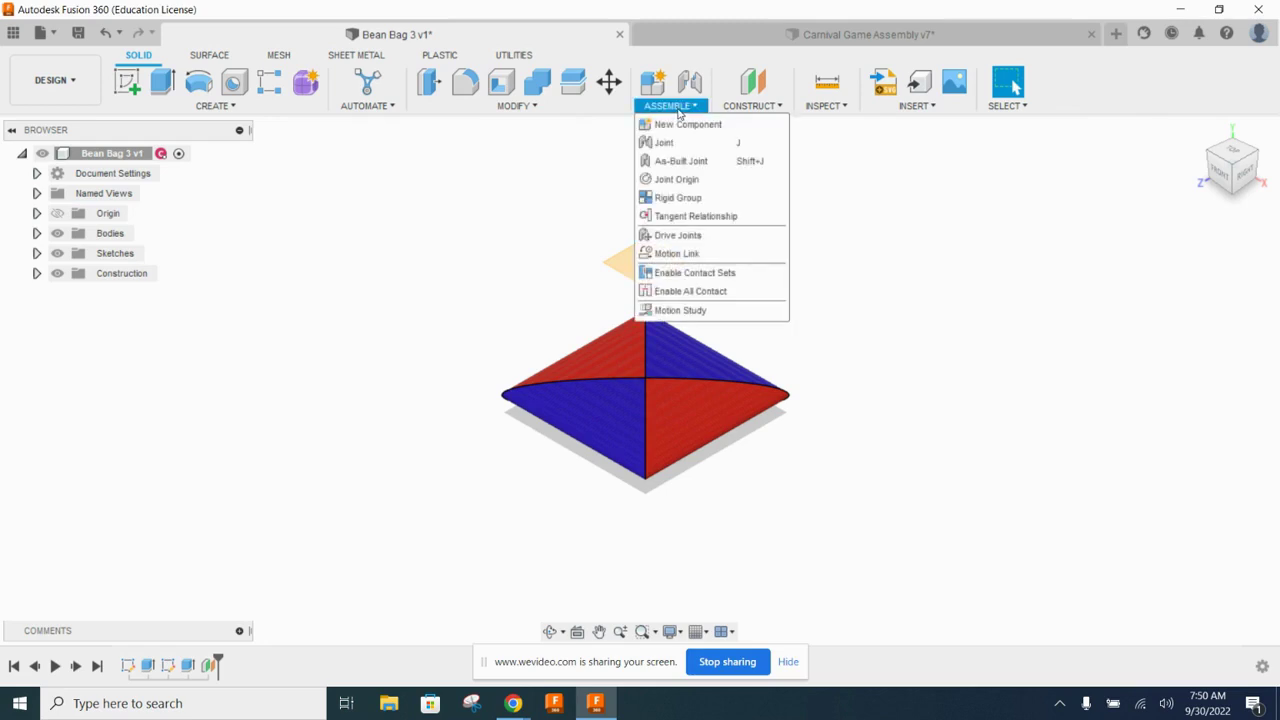
left_click(672, 180)
scroll(730, 305, "up", 3)
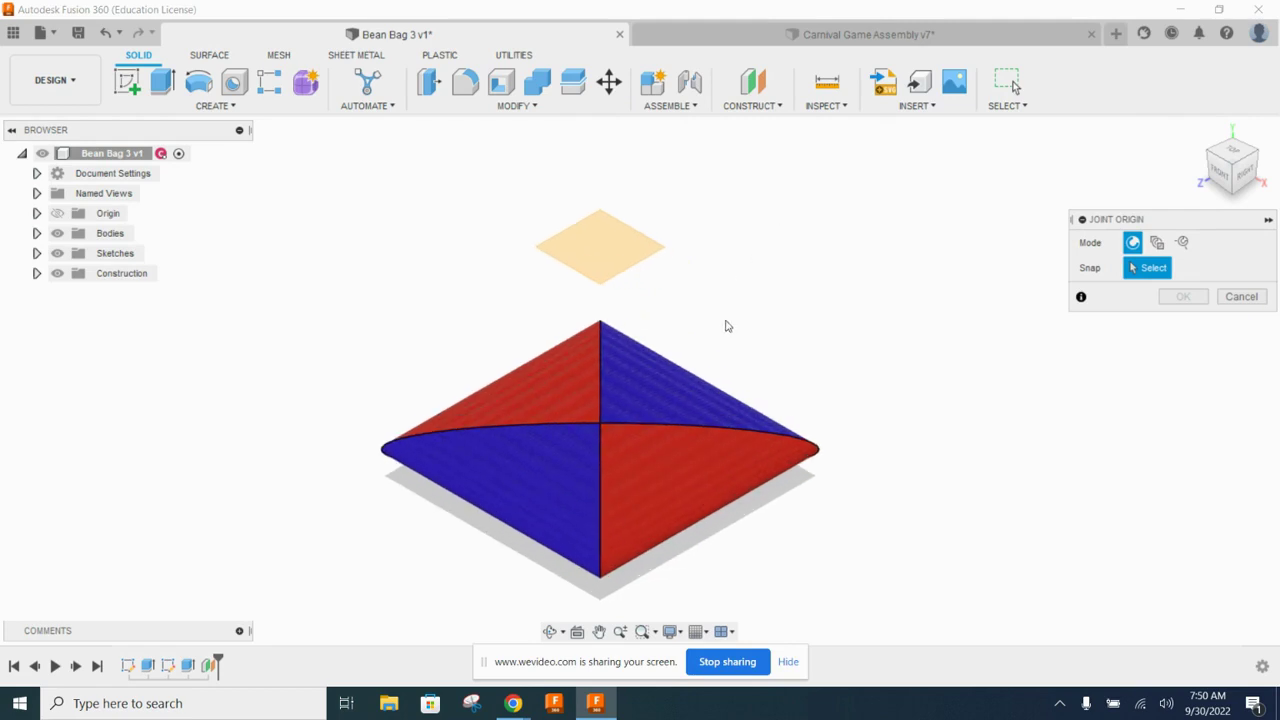
left_click(602, 425)
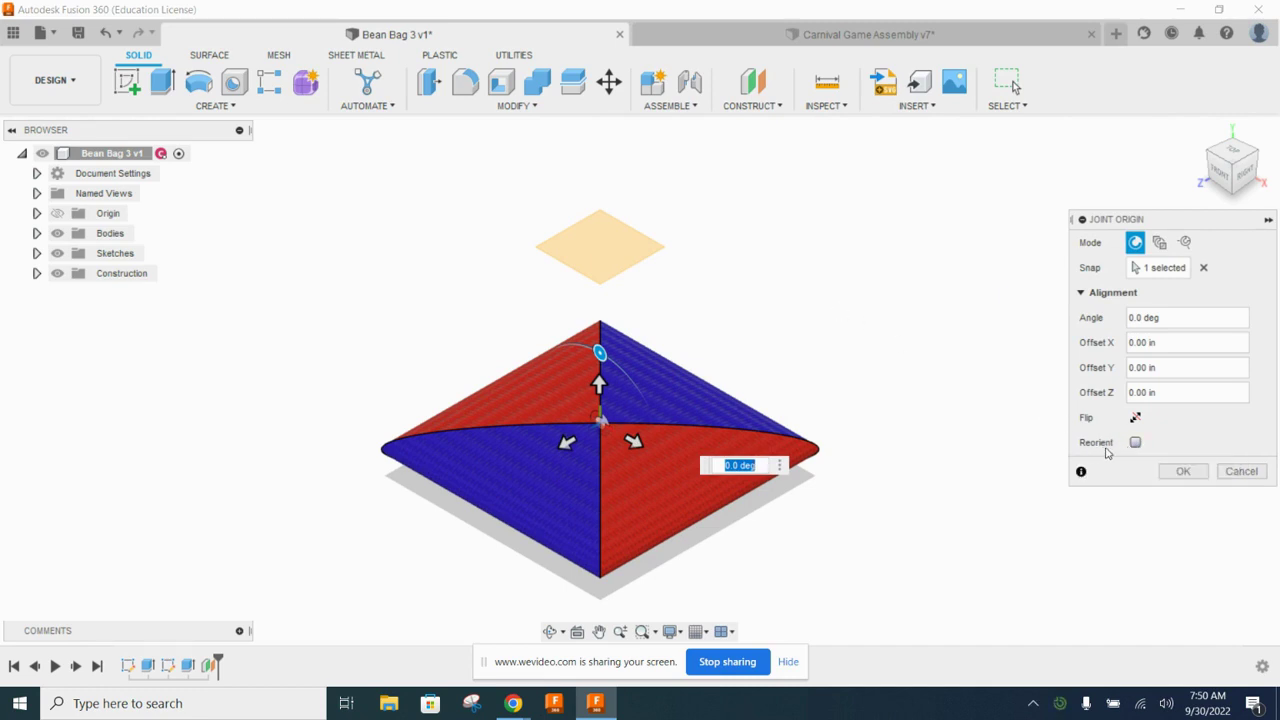
left_click(1135, 442)
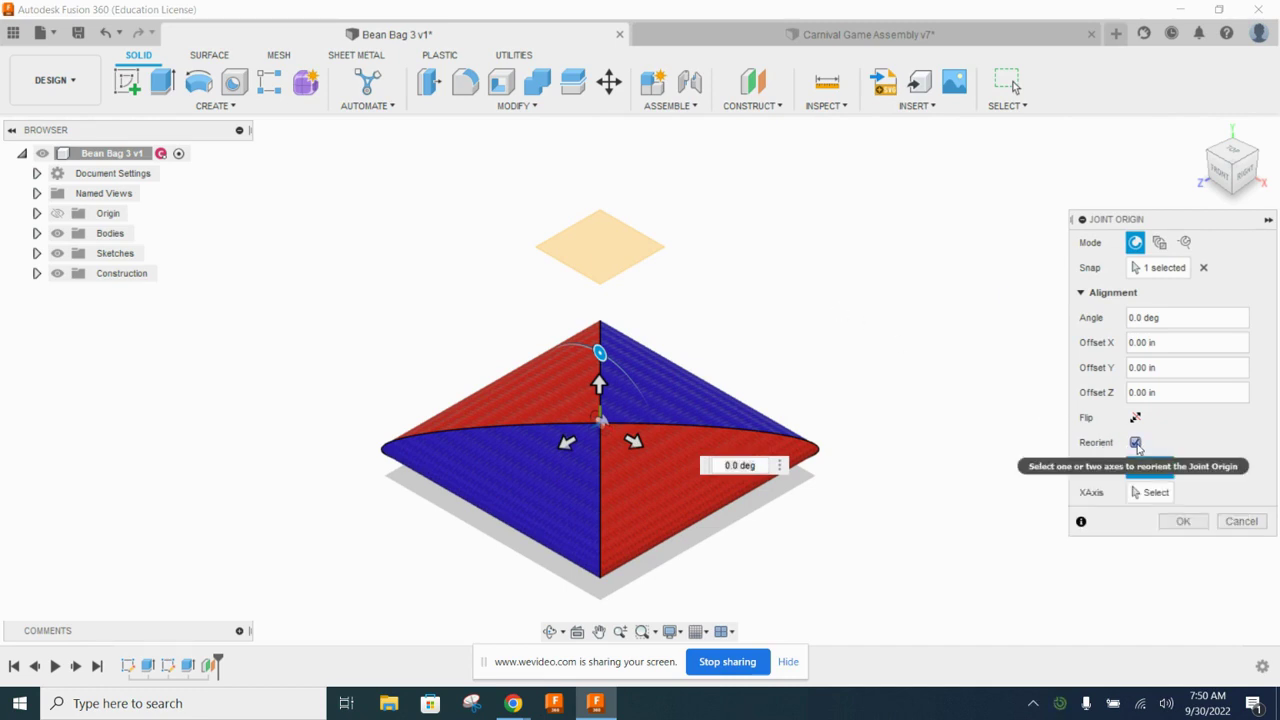
left_click(621, 242)
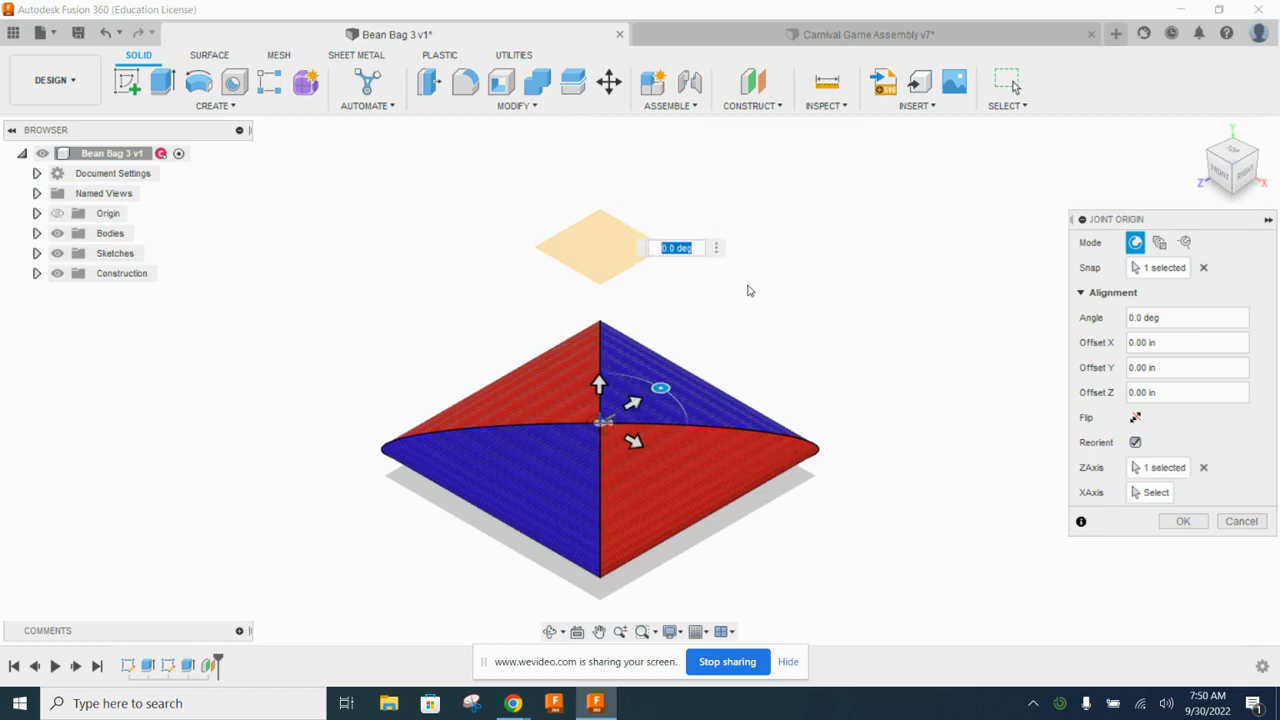
left_click(1180, 521)
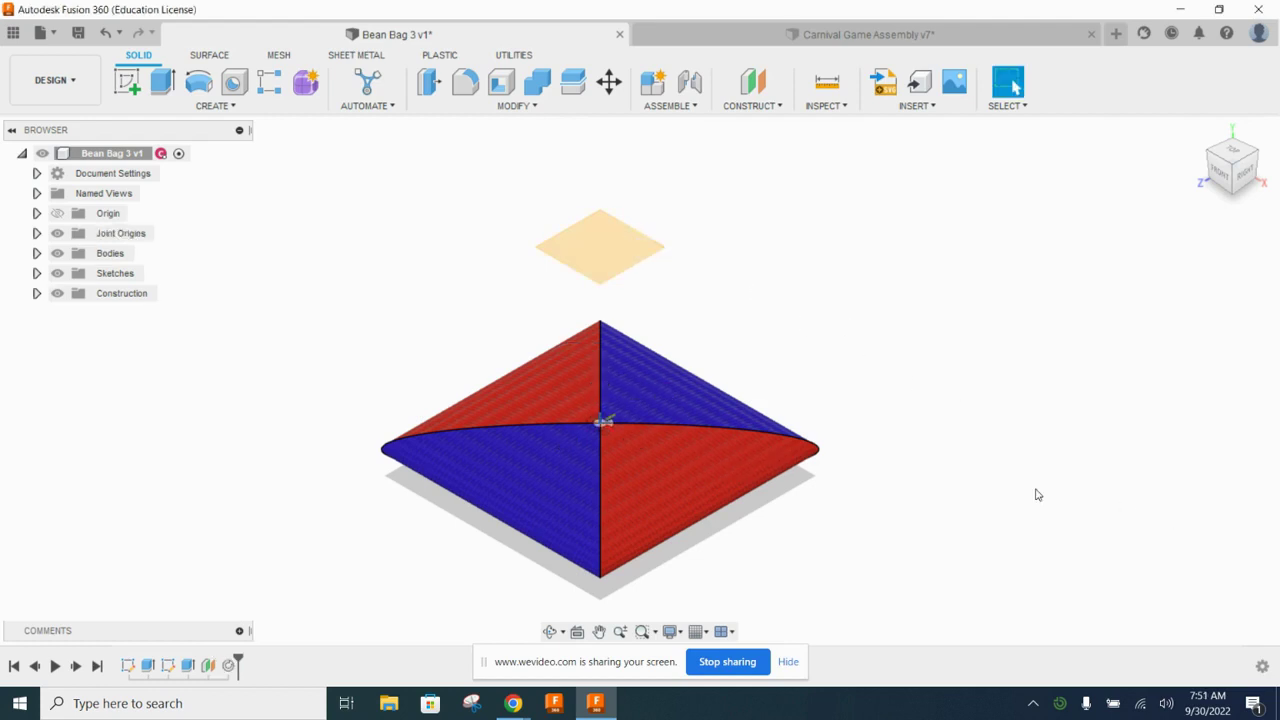
Hide the construction geometry and save the bean bag design with the version description User Saved.
left_click(57, 293)
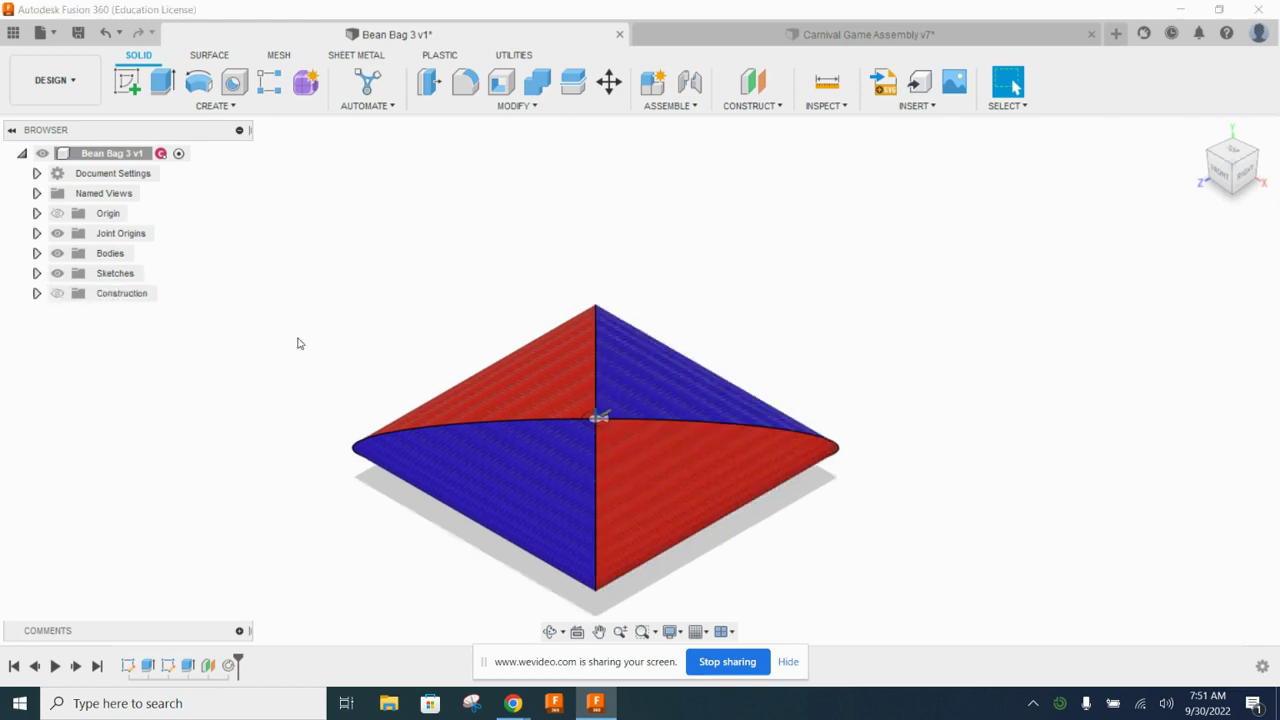
scroll(592, 428, "up", 3)
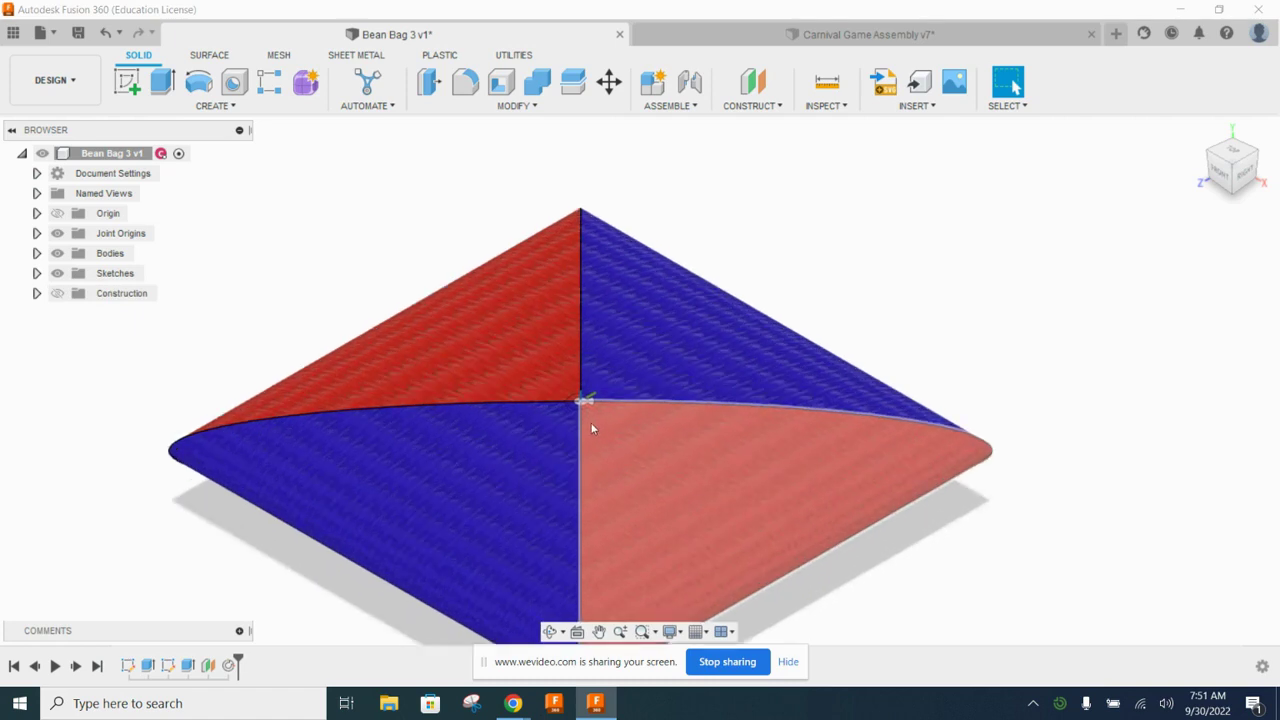
scroll(592, 428, "up", 2)
scroll(600, 380, "down", 5)
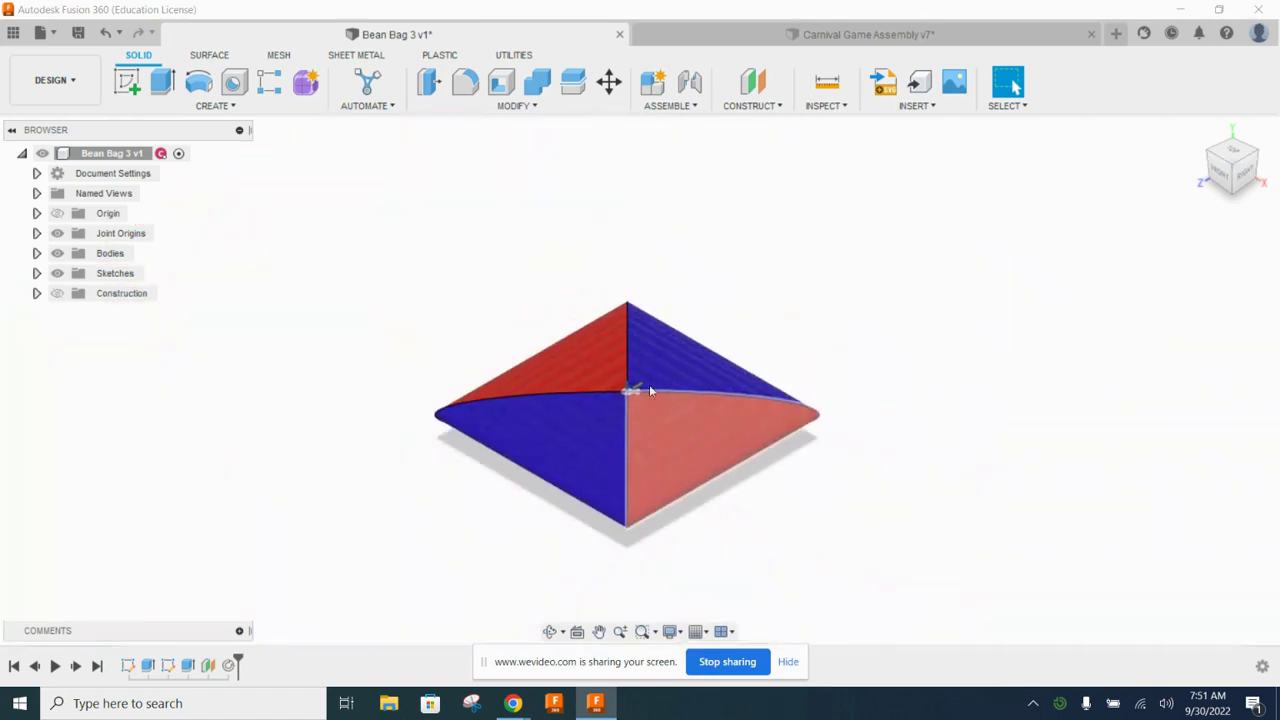
key("ctrl+s")
left_click(639, 376)
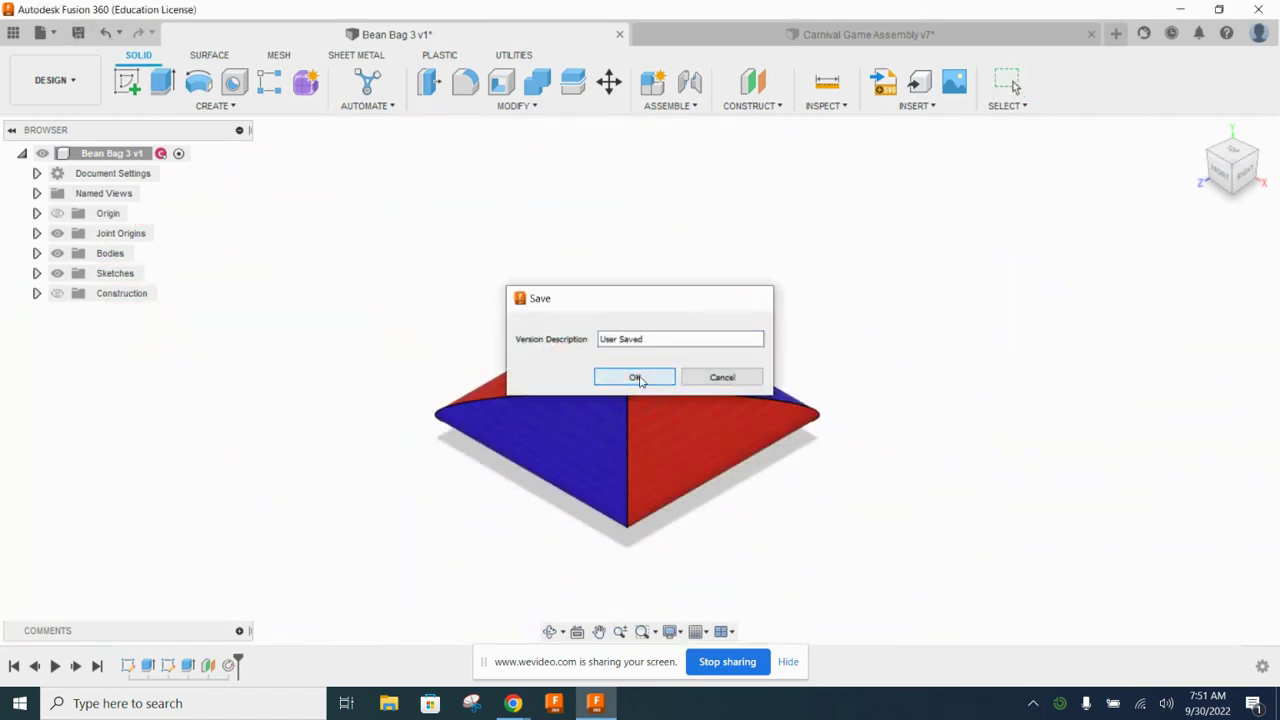
Switch to the Carnival Game Assembly design and update its Bean Bag 3 component to the latest version.
left_click(890, 32)
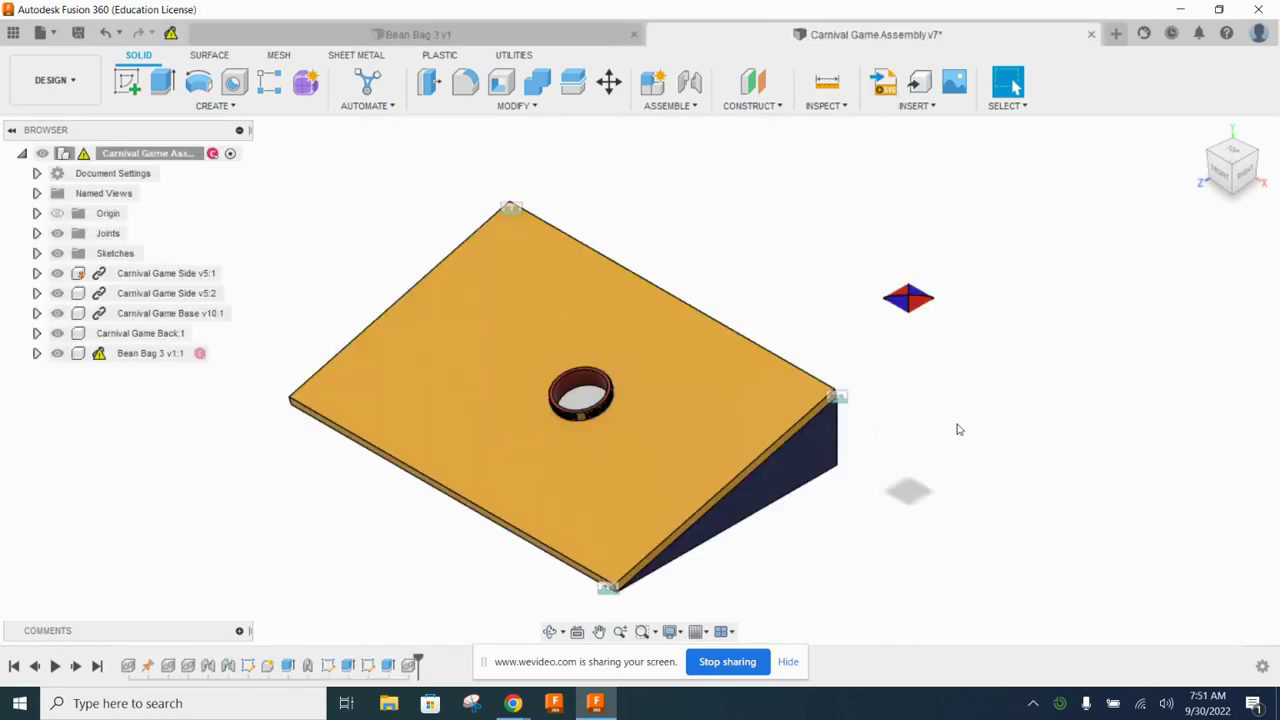
left_click(171, 32)
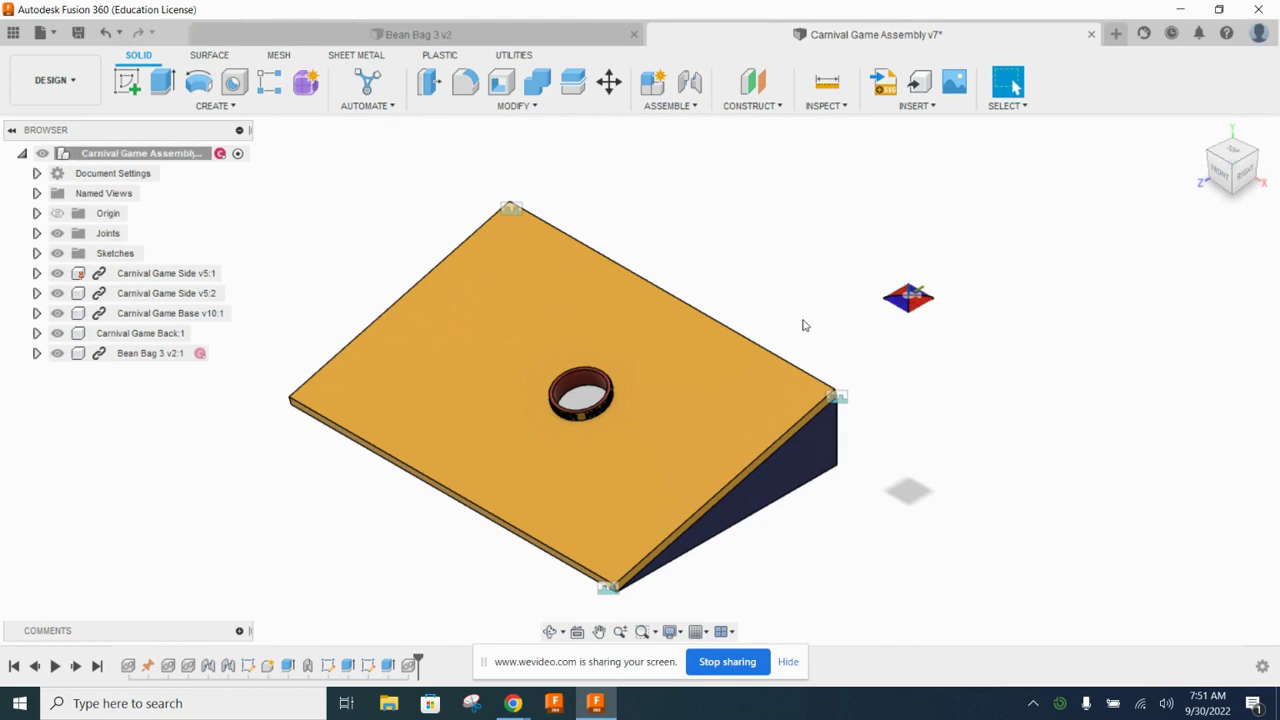
scroll(920, 290, "up", 10)
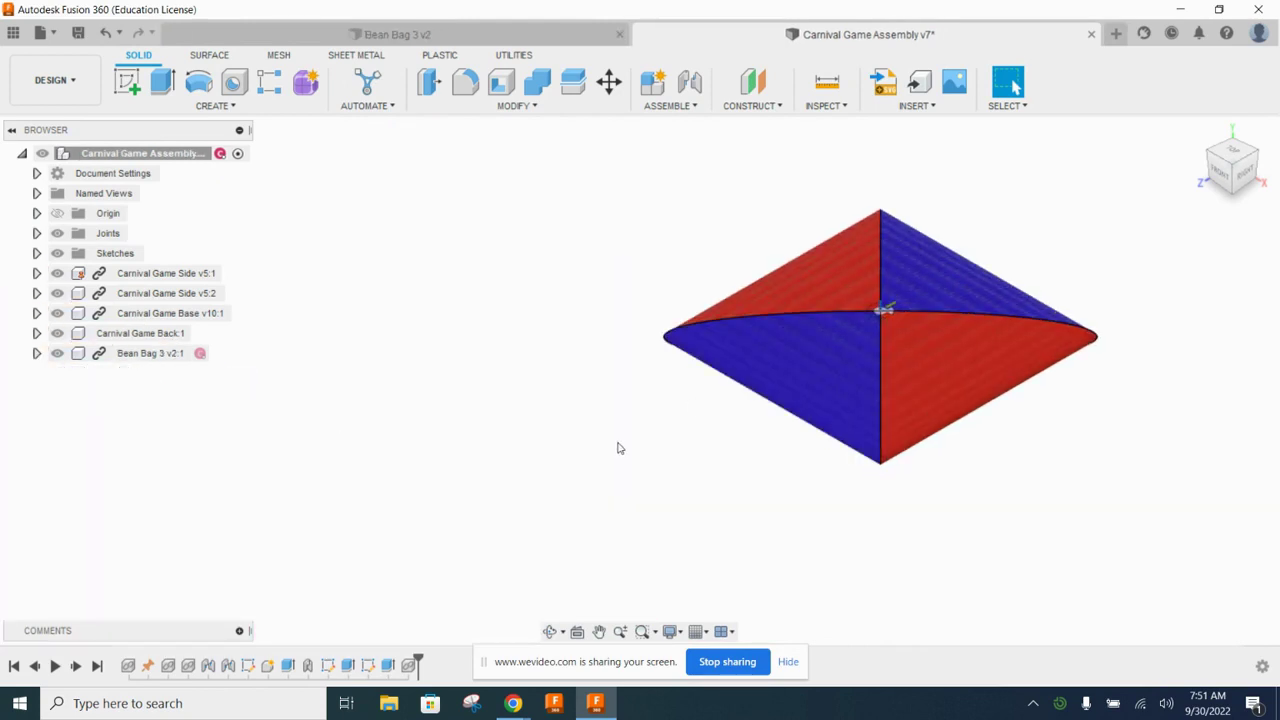
Start a joint from the bean bag's joint origin to the game base's upper corner and flip its direction.
scroll(620, 448, "down", 3)
scroll(650, 470, "down", 5)
middle_click_drag(706, 523, 828, 343)
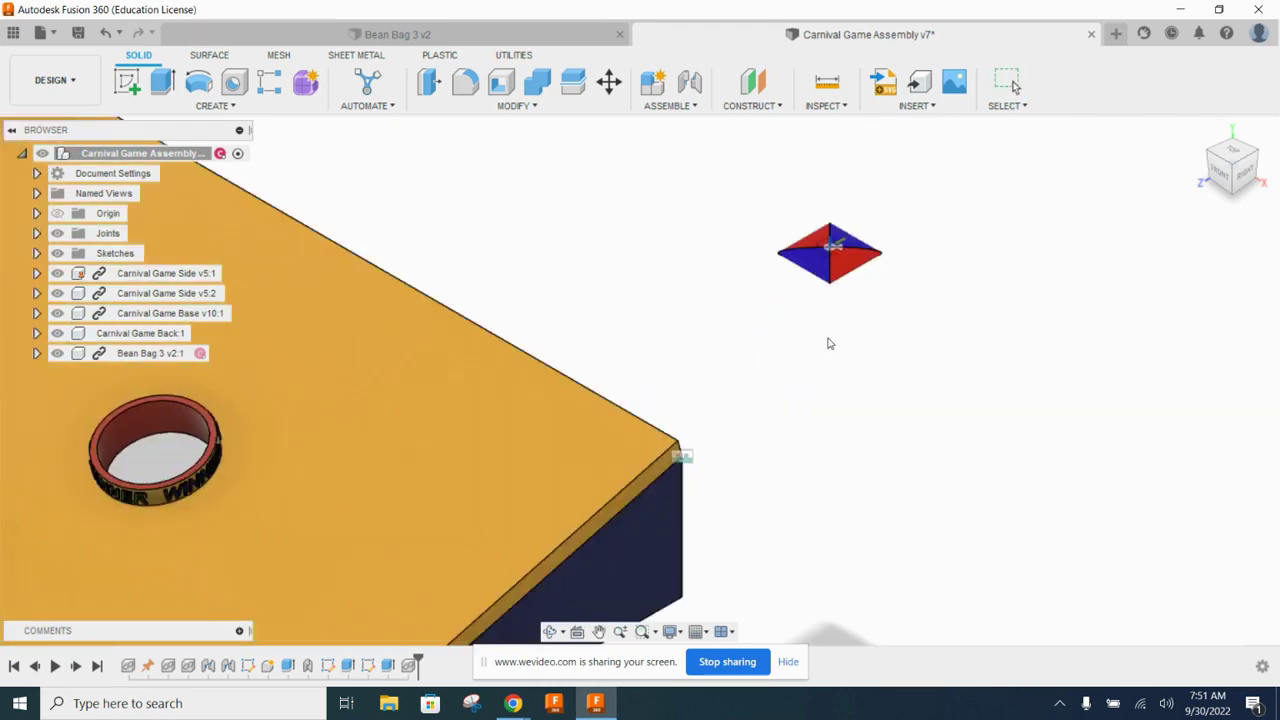
left_click(690, 82)
scroll(734, 152, "up", 3)
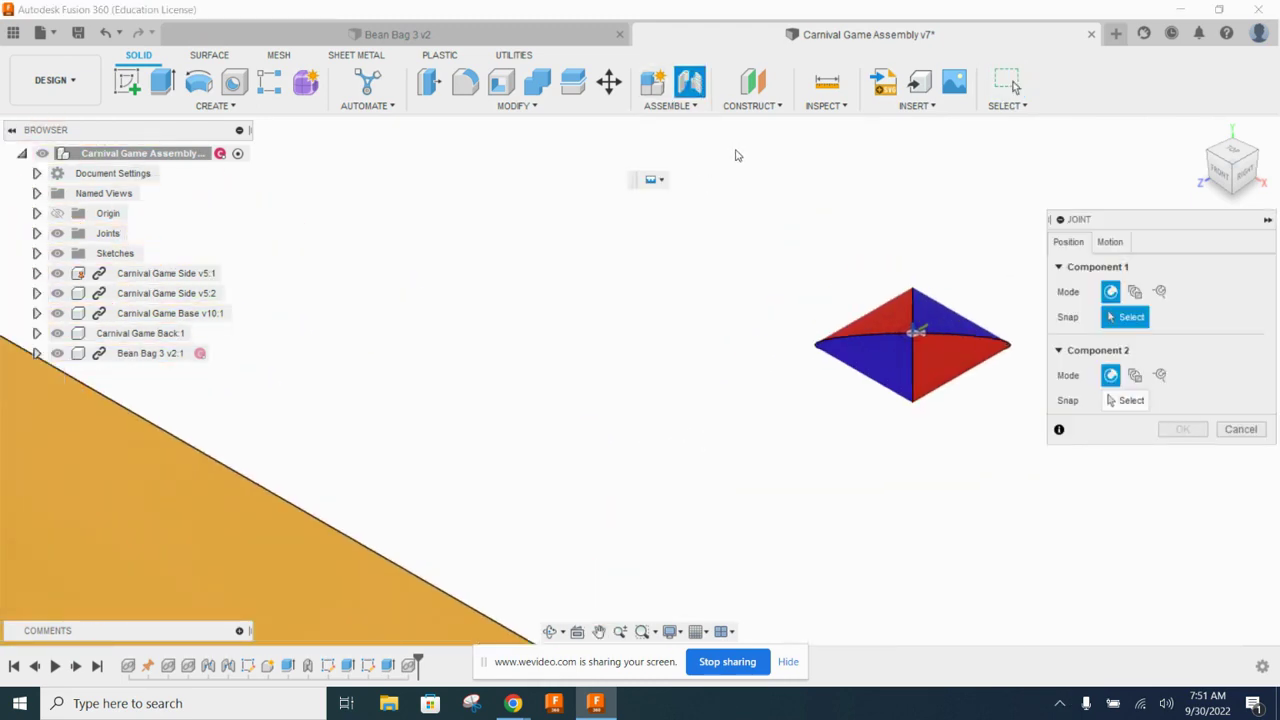
left_click(920, 335)
scroll(709, 300, "down", 4)
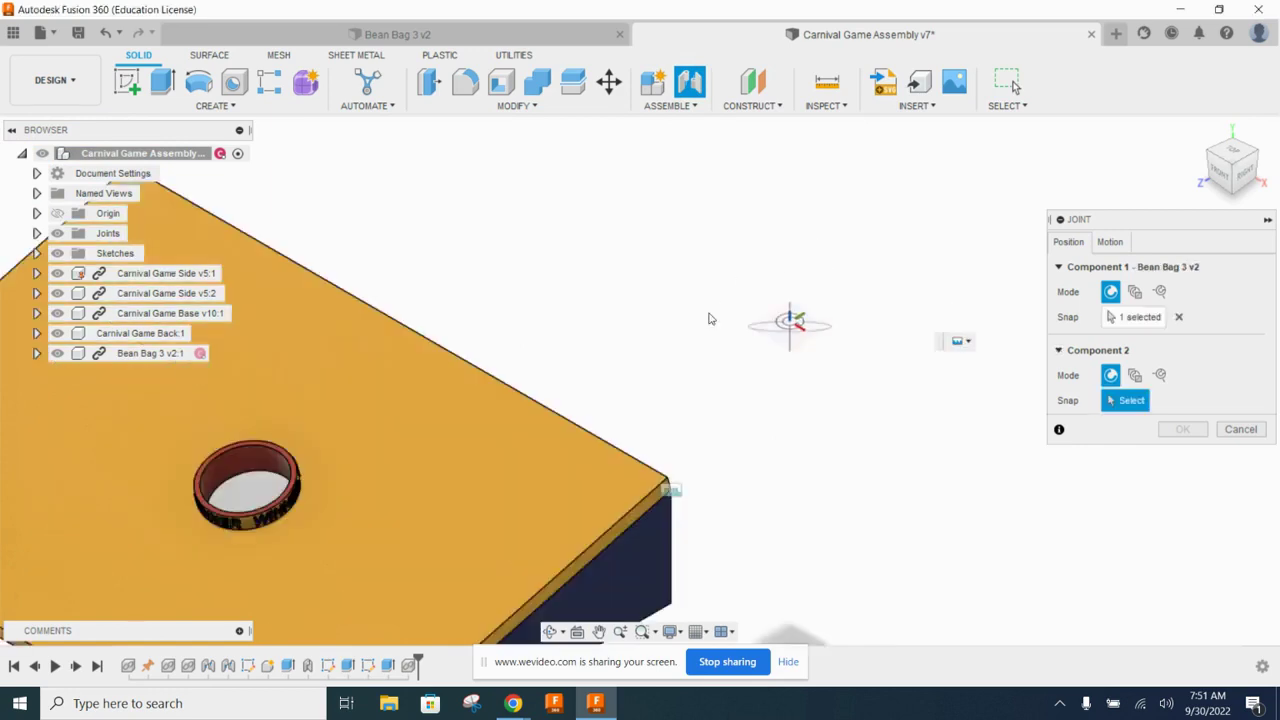
scroll(630, 462, "up", 3)
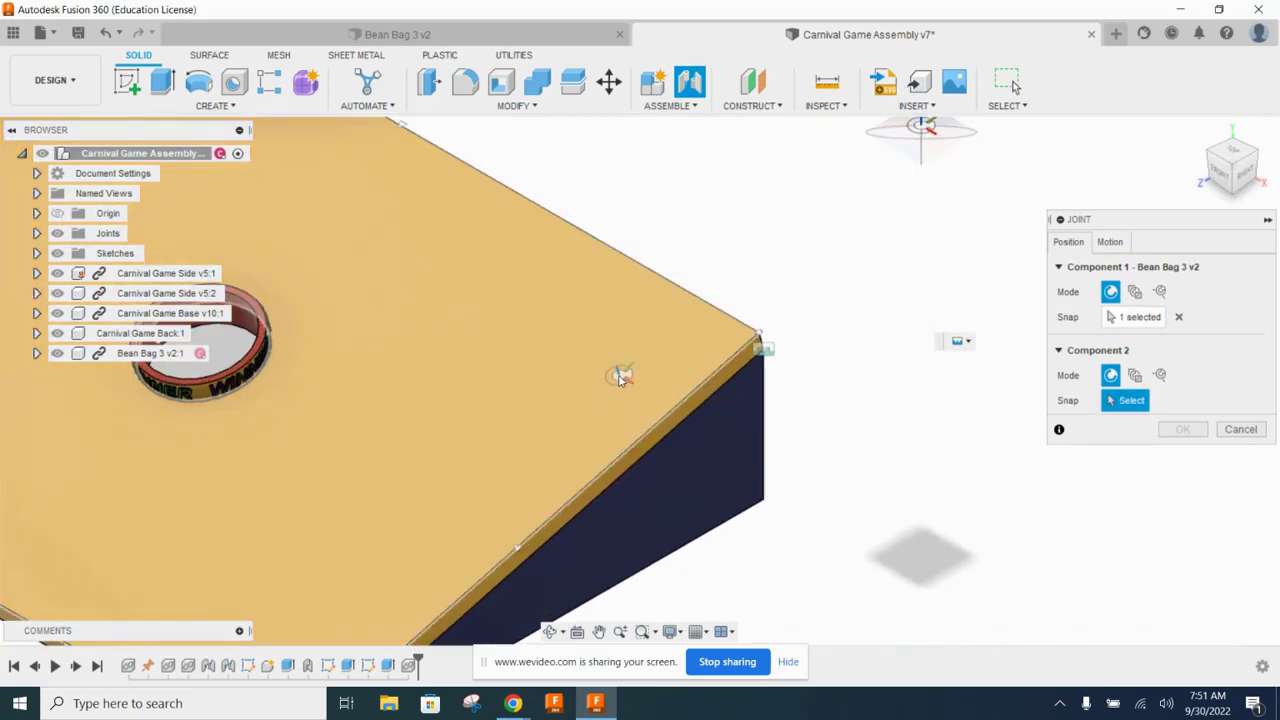
left_click(628, 376)
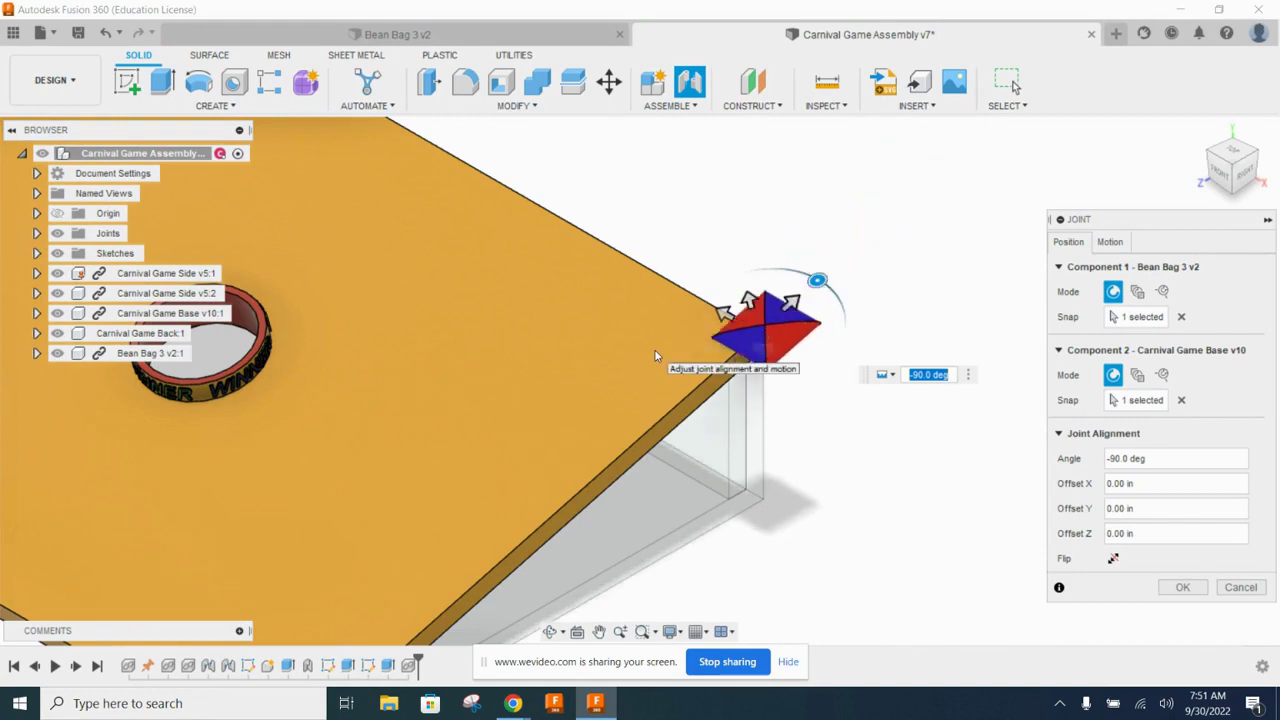
left_click(1113, 559)
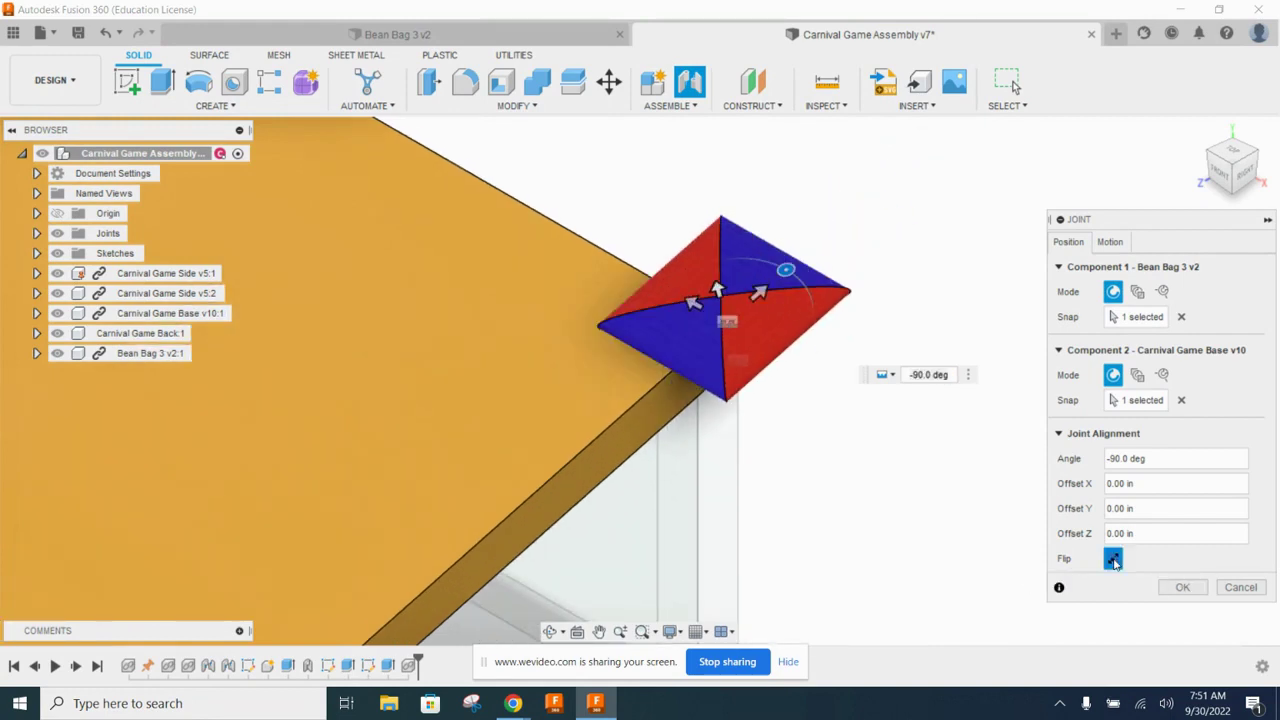
Position the bean bag on the board with joint offsets X -6.00 in and Y 7.00 in and a -140 degree angle, completing the joint.
left_click(1231, 148)
scroll(825, 263, "down", 5)
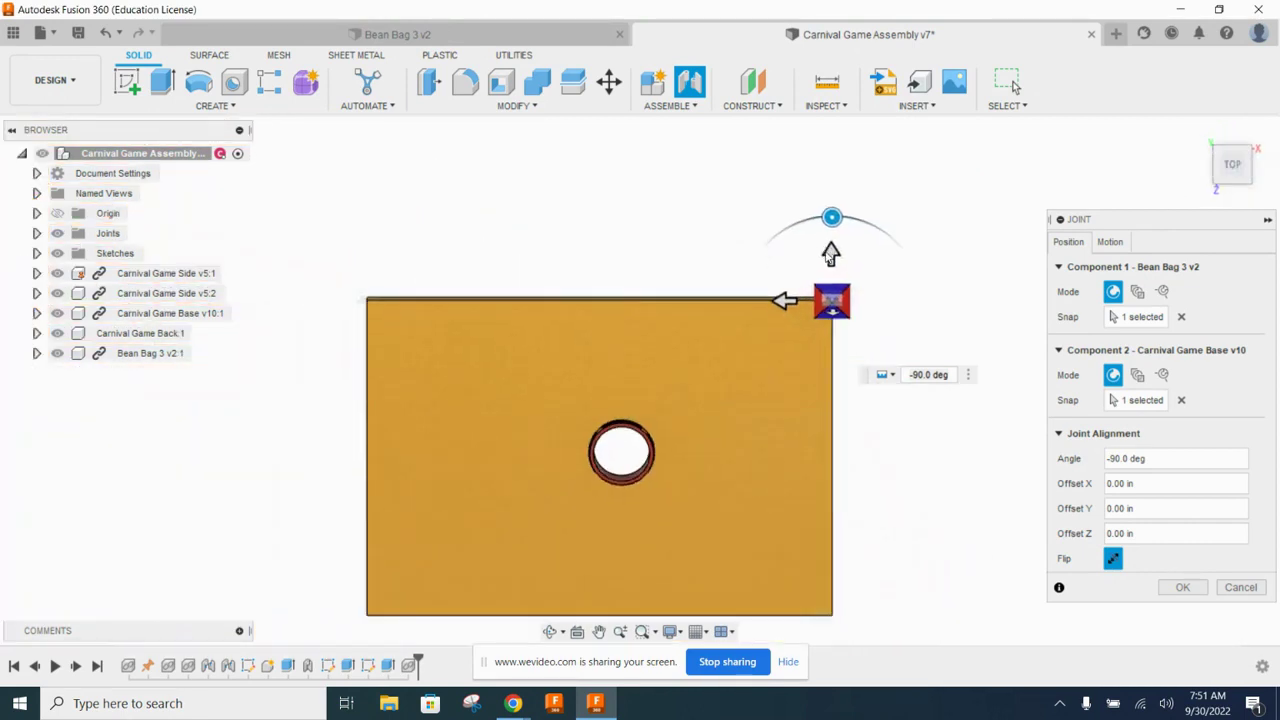
left_click_drag(792, 300, 792, 334)
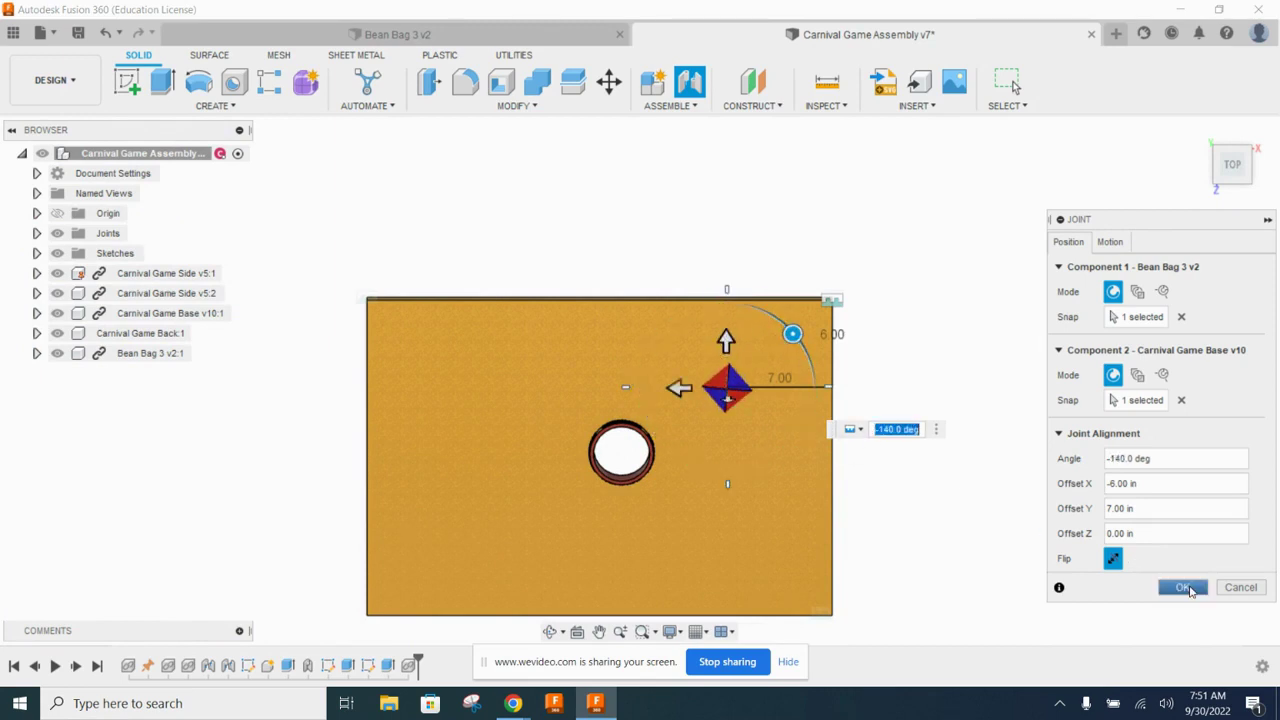
left_click(1186, 588)
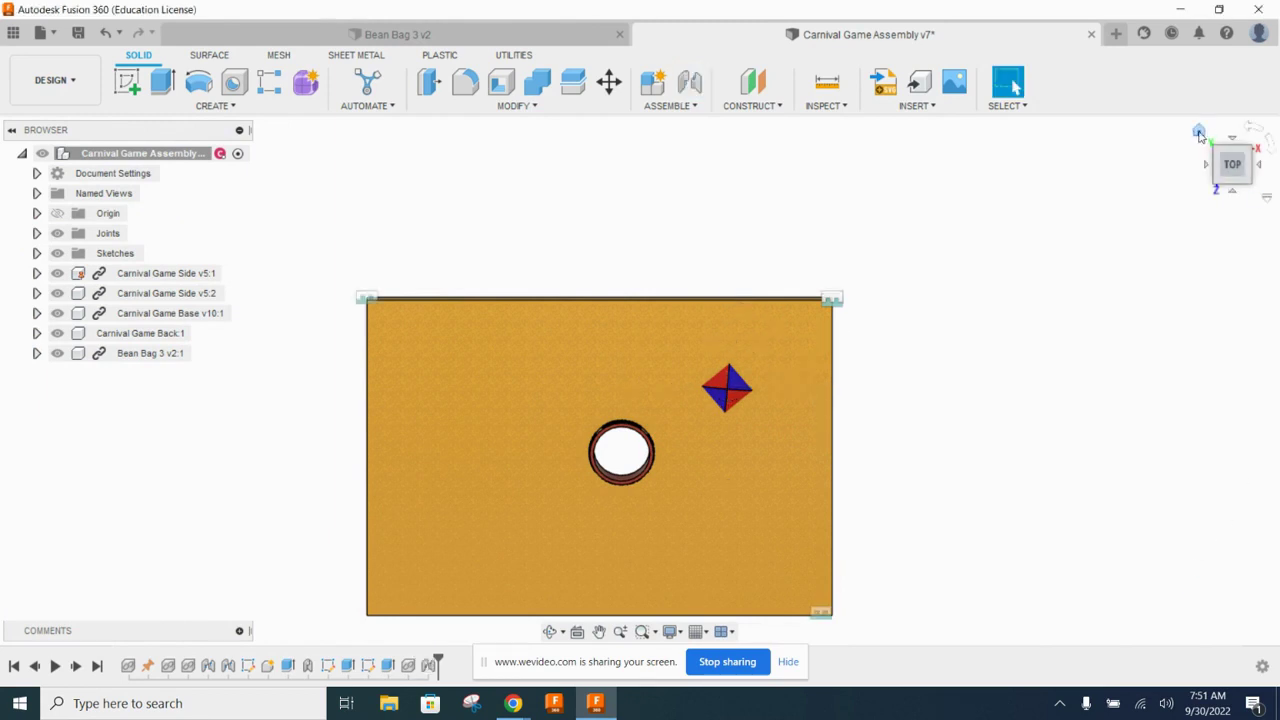
left_click(1201, 137)
scroll(852, 396, "up", 3)
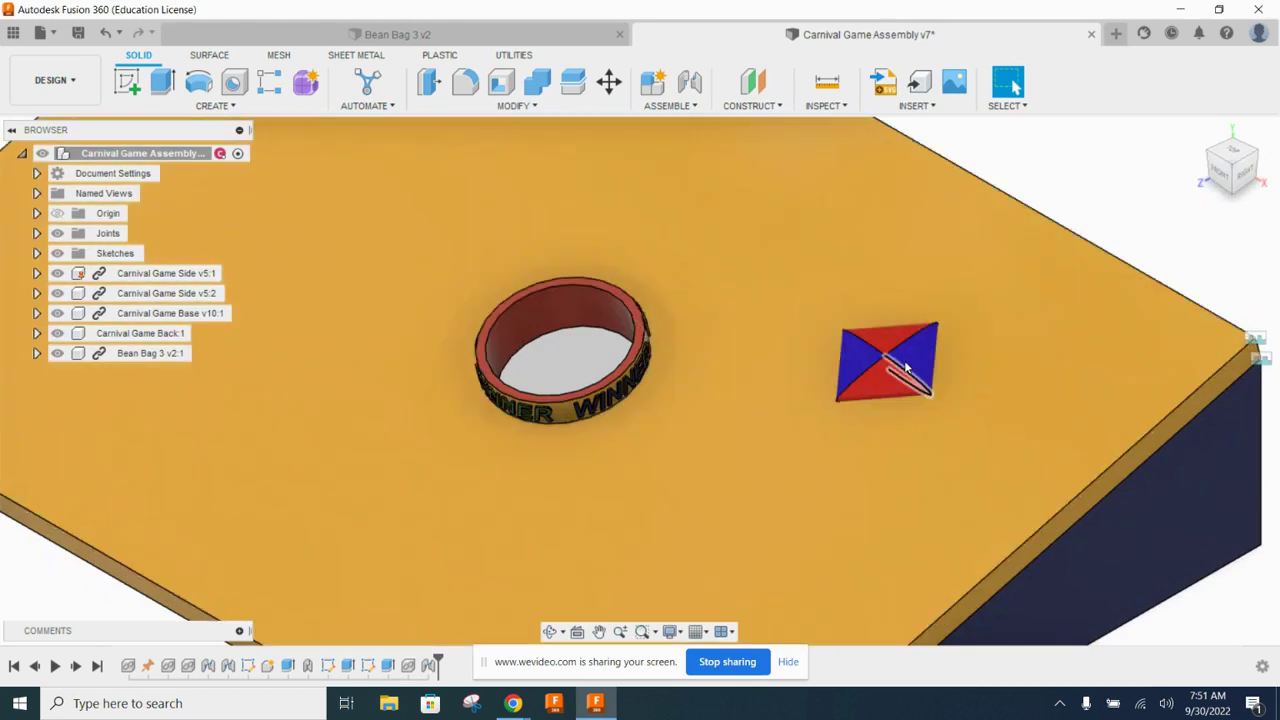
scroll(809, 451, "down", 2)
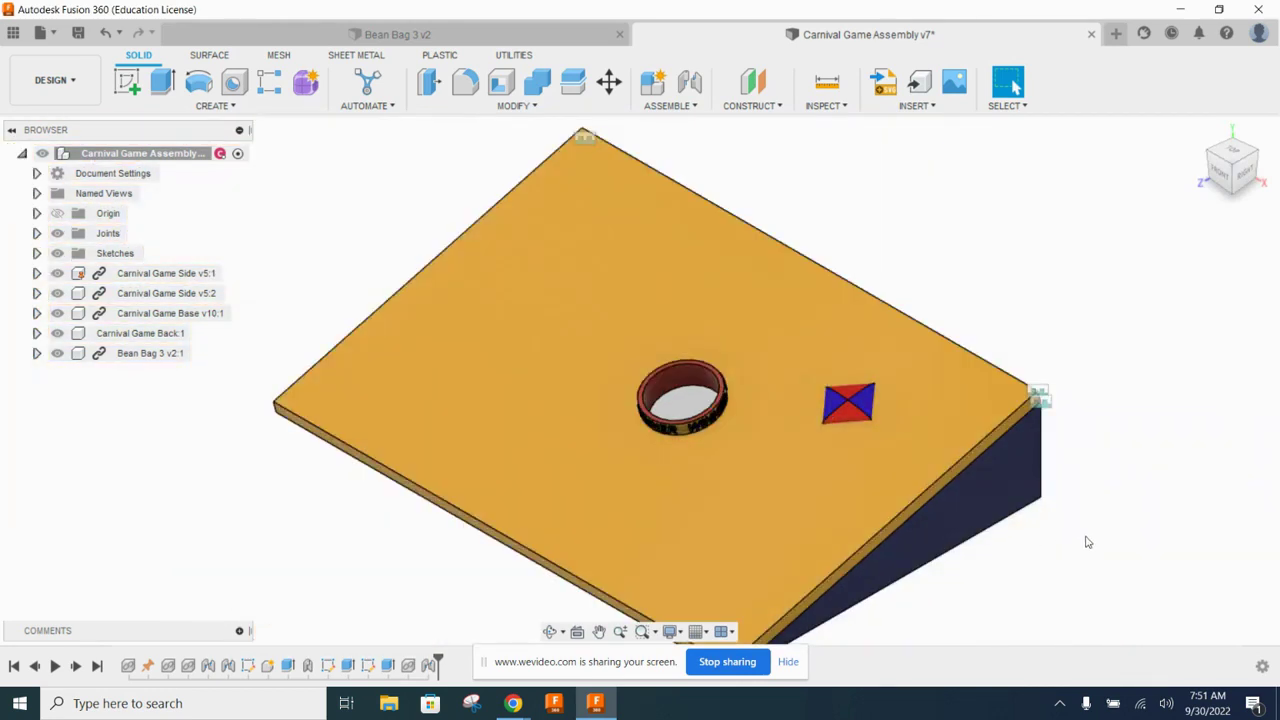